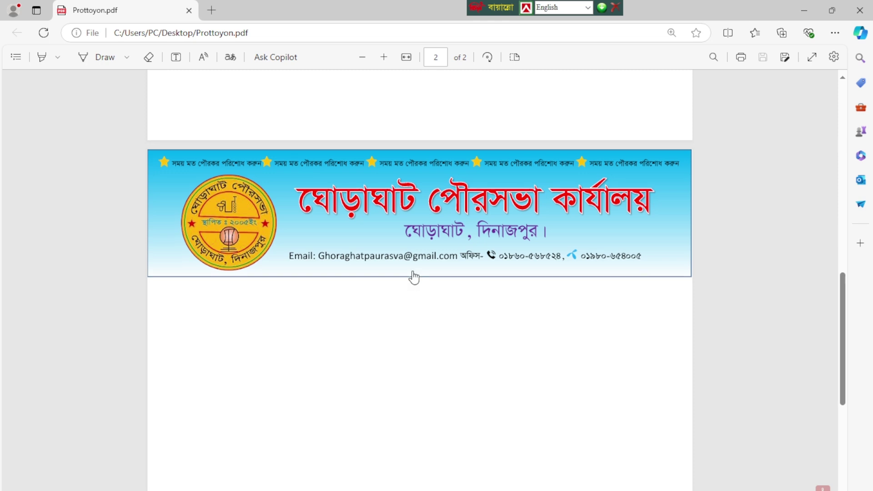
Step: Scroll Prottoyon.pdf in Edge to bring page 1's municipal letterhead into view
scroll(411, 308, down, 5)
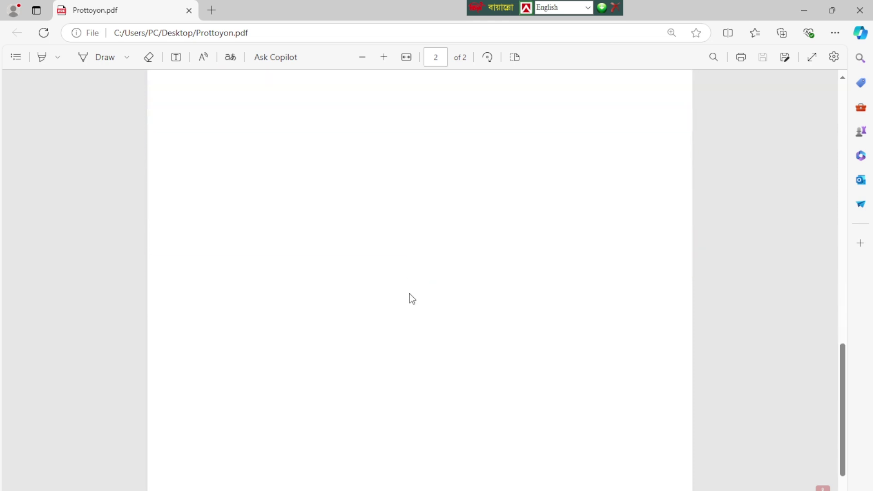
scroll(408, 285, up, 5)
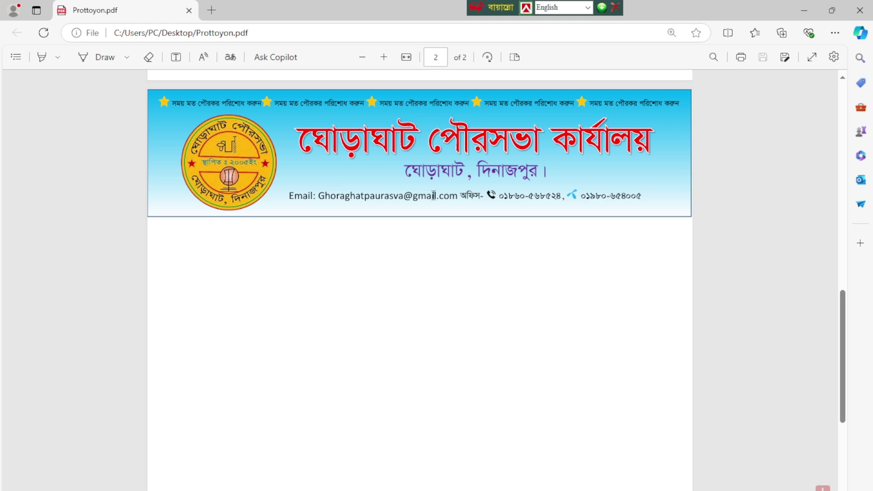
scroll(392, 371, down, 3)
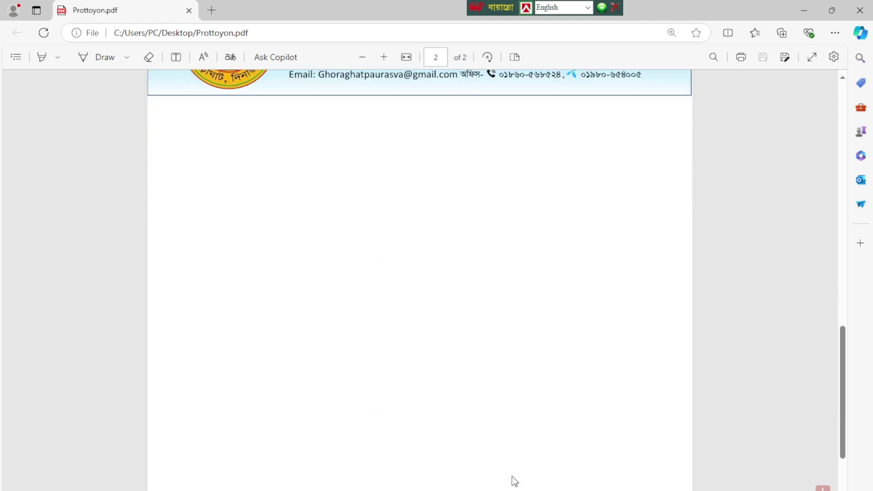
scroll(476, 362, up, 4)
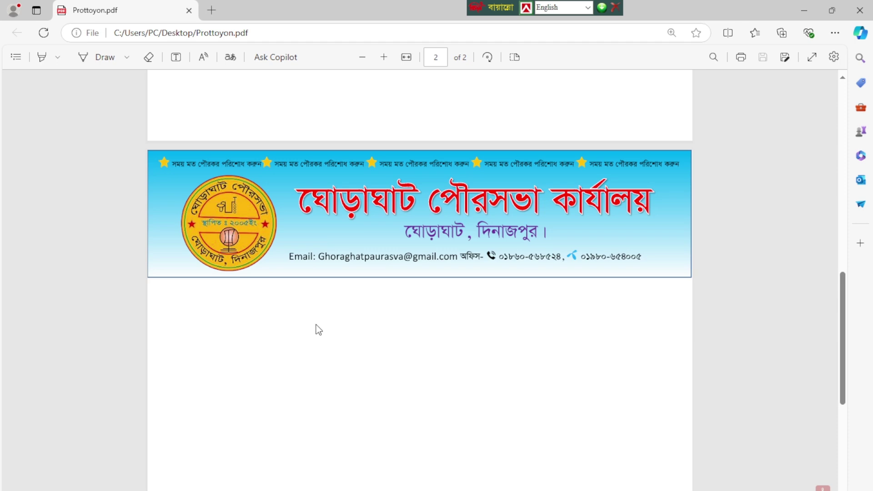
scroll(483, 231, down, 1)
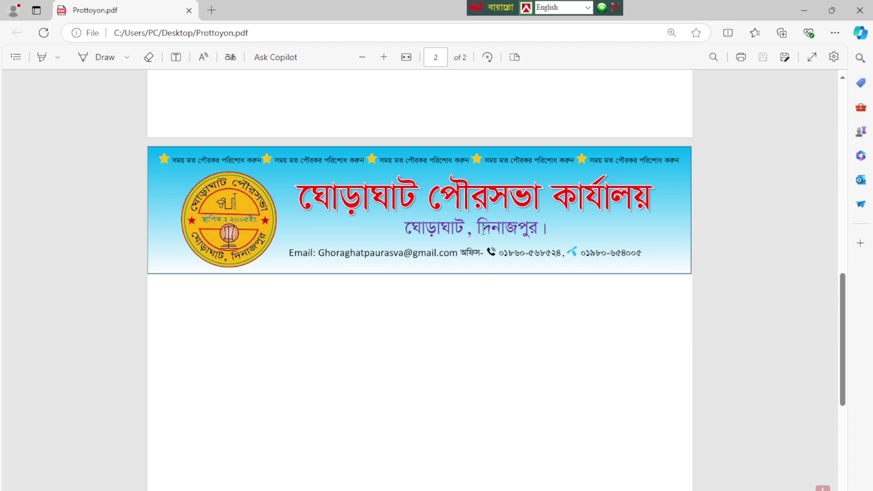
scroll(591, 287, up, 15)
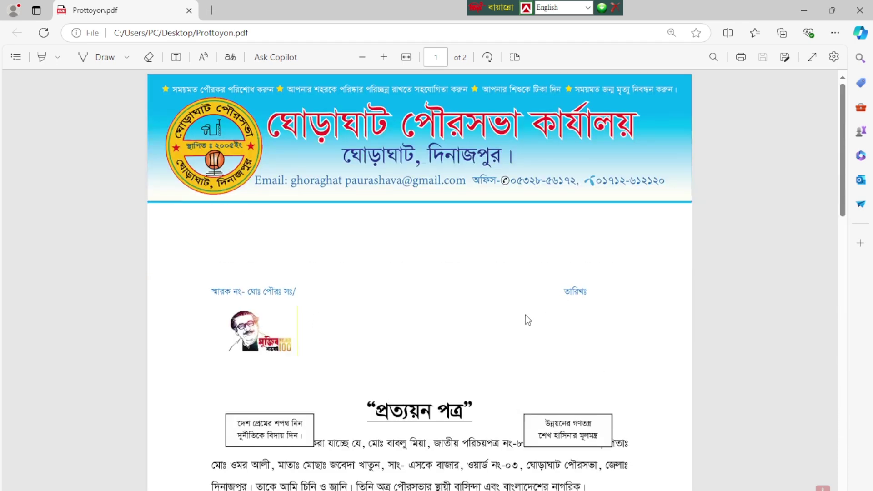
scroll(525, 316, down, 3)
ctrl+scroll(453, 288, down, 3)
ctrl+scroll(422, 283, up, 1)
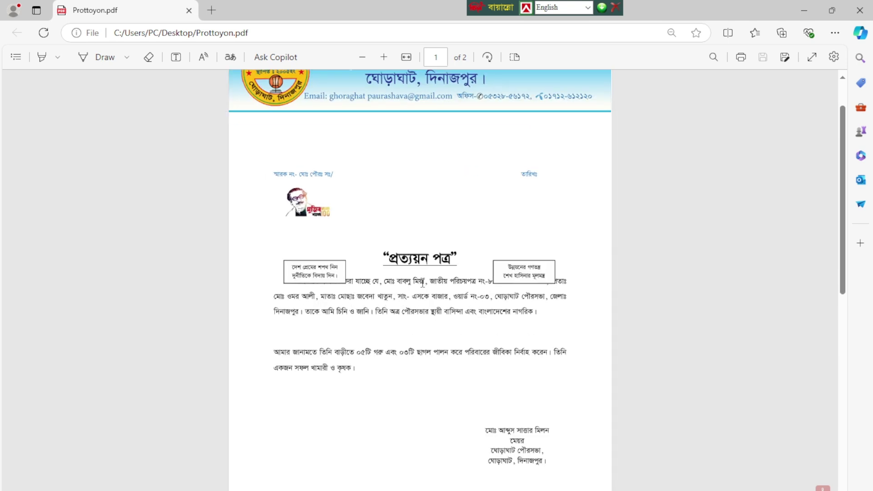
scroll(445, 272, up, 2)
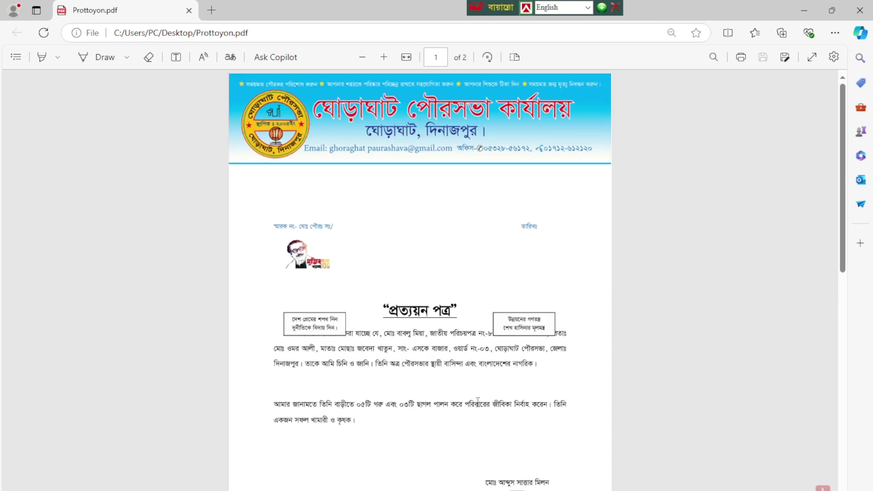
scroll(385, 386, down, 2)
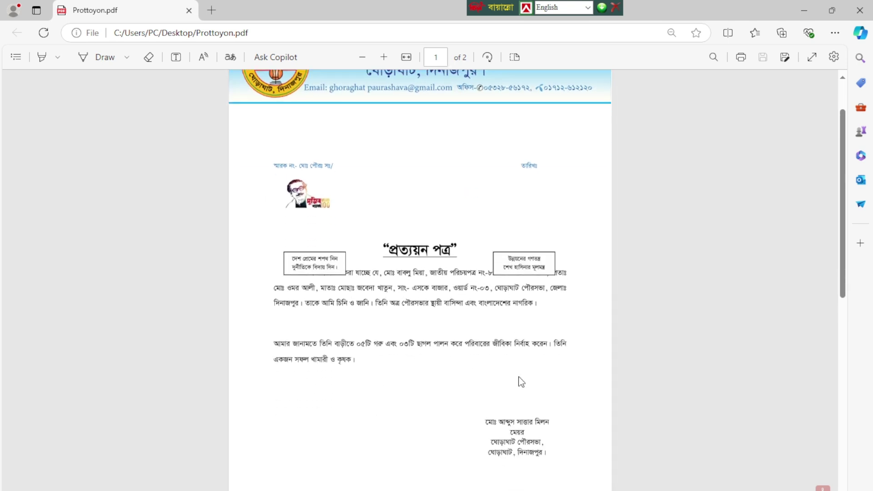
scroll(408, 387, up, 2)
scroll(464, 399, down, 4)
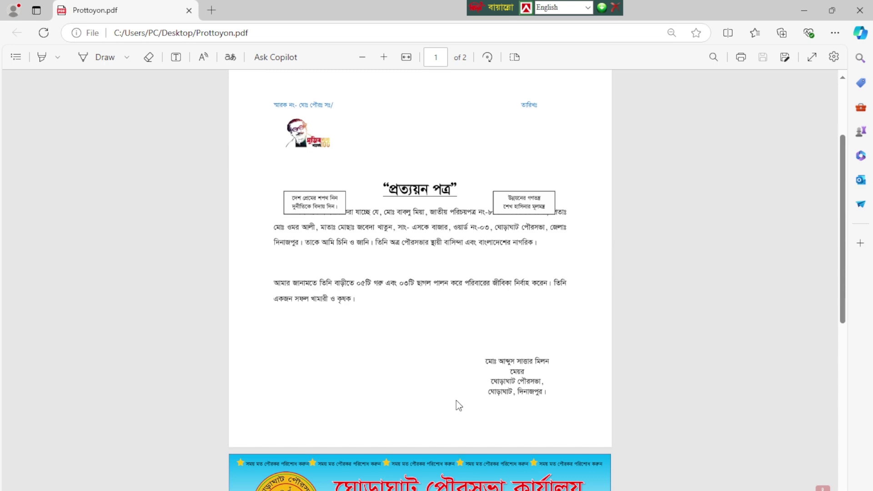
scroll(439, 411, up, 4)
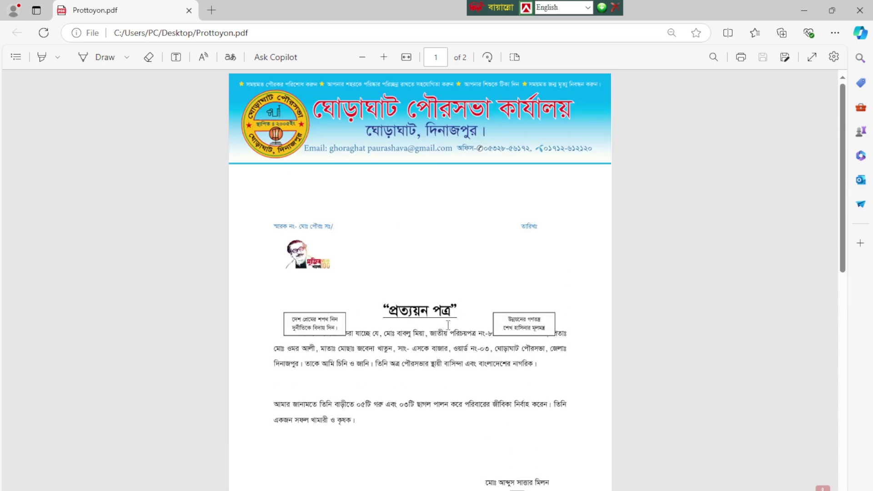
scroll(420, 305, down, 6)
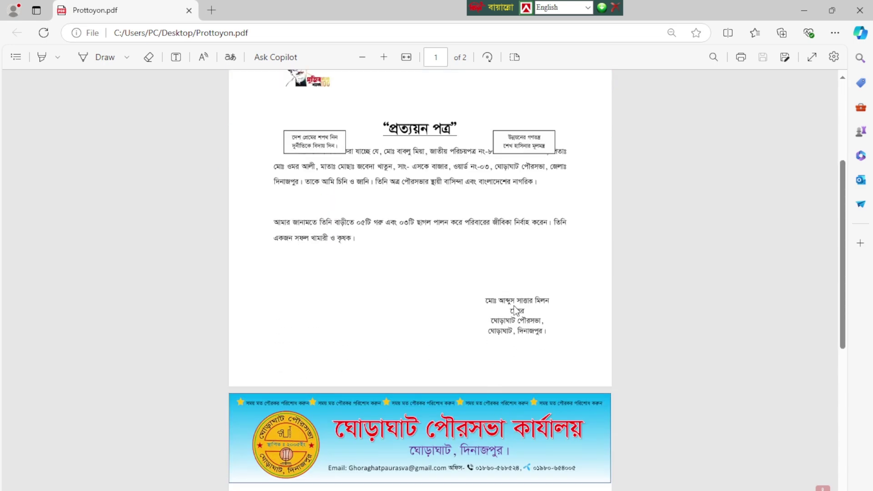
scroll(495, 296, up, 6)
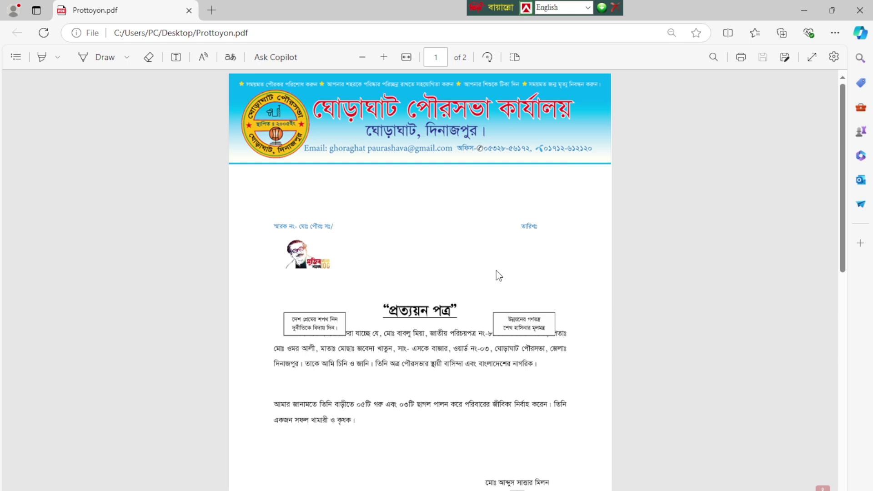
Step: Look over the zoomed-in page 2 letterhead, then minimize the Edge window
scroll(402, 155, up, 5)
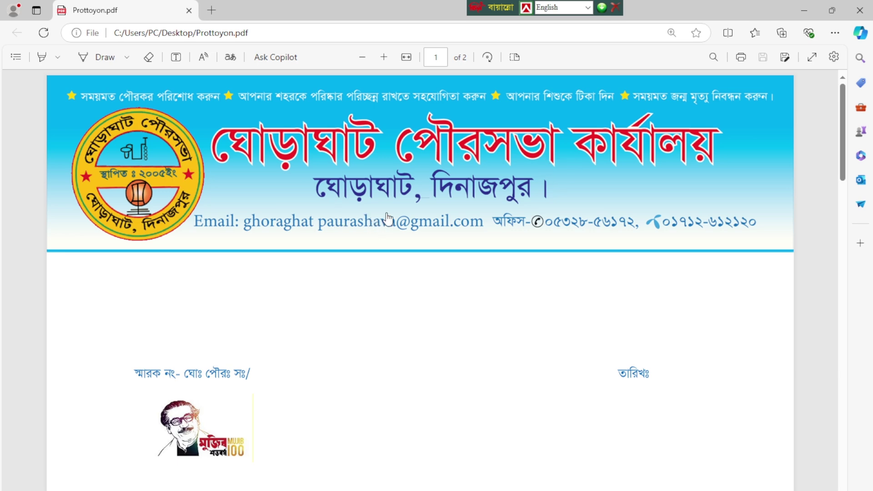
scroll(387, 228, down, 8)
scroll(623, 325, down, 15)
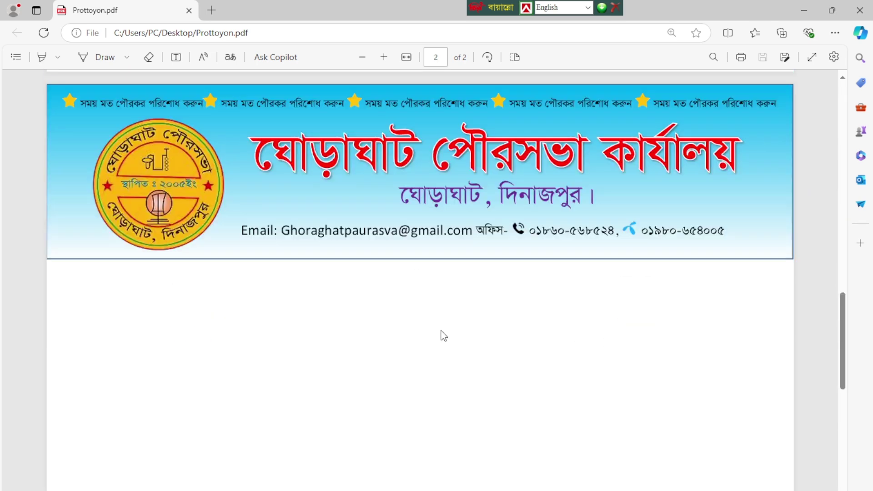
scroll(364, 245, down, 1)
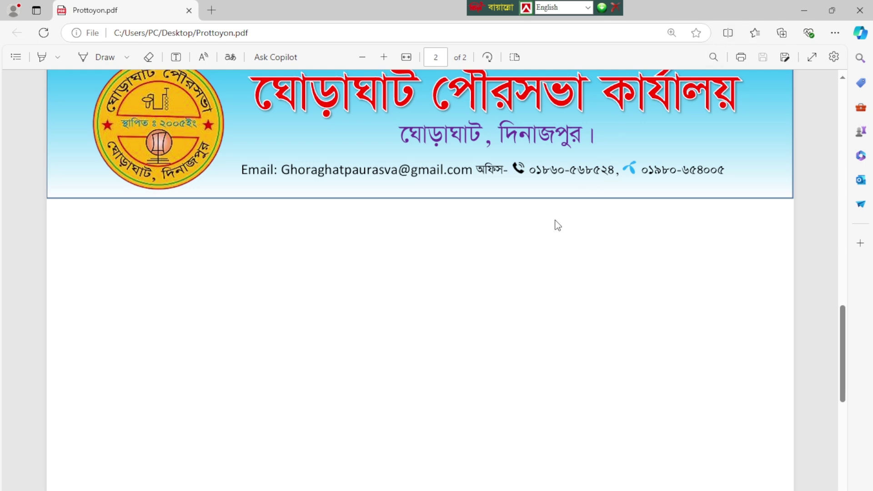
scroll(433, 313, up, 2)
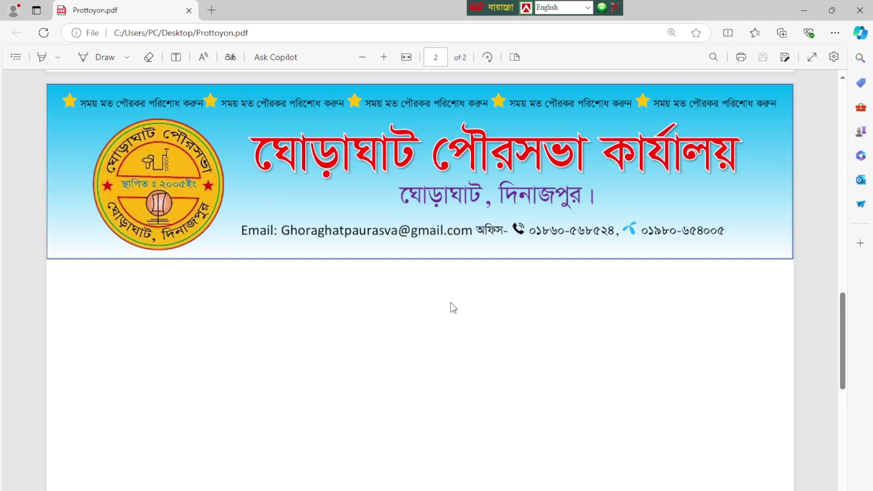
scroll(452, 306, down, 3)
click(809, 12)
Step: Open the Prottoyon Word file from the desktop and place the caret in its letterhead banner
double_click(757, 89)
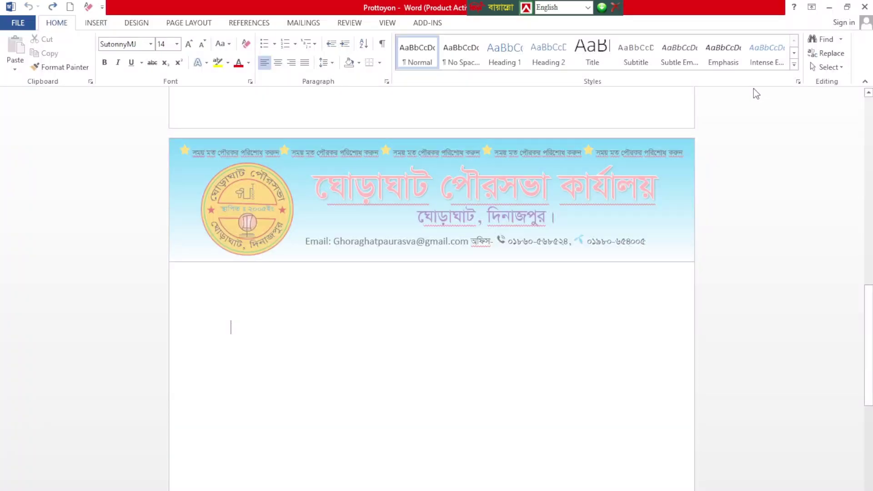
scroll(390, 376, down, 2)
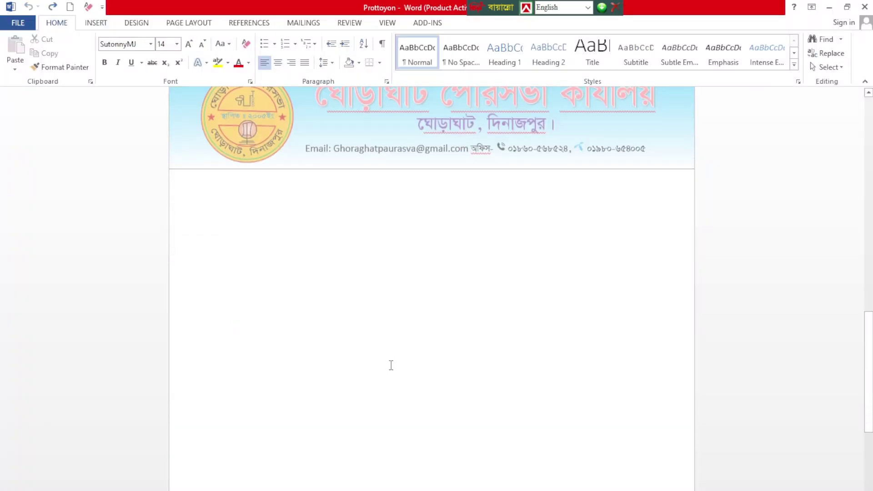
scroll(395, 309, up, 1)
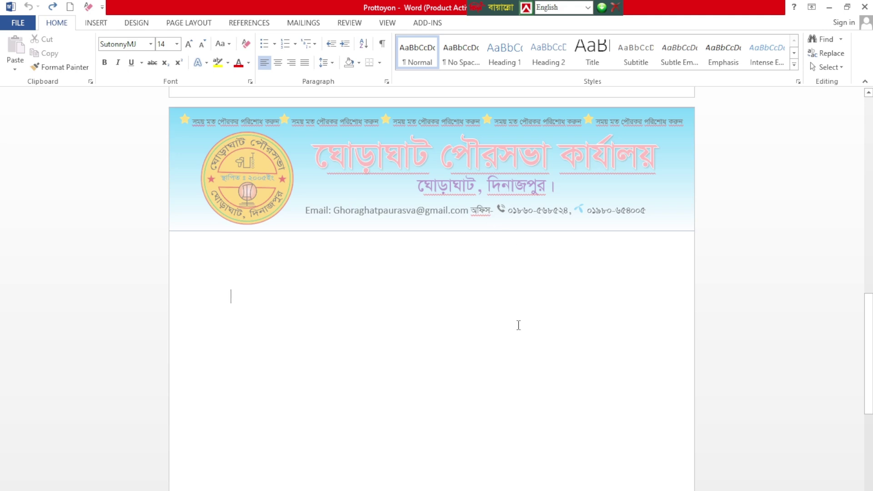
scroll(518, 326, down, 3)
scroll(489, 367, up, 2)
scroll(306, 296, up, 1)
click(172, 300)
scroll(544, 347, up, 1)
click(654, 258)
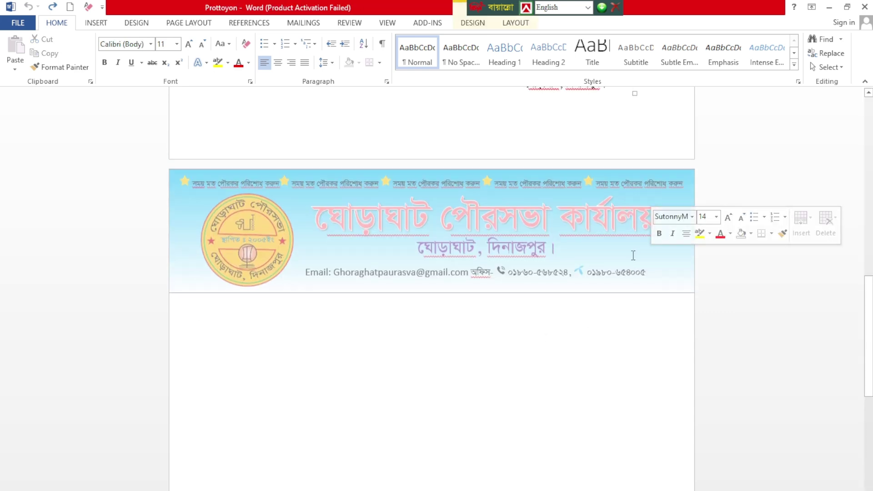
Step: Enter header editing on the letterhead banner and deselect the header text box
double_click(631, 253)
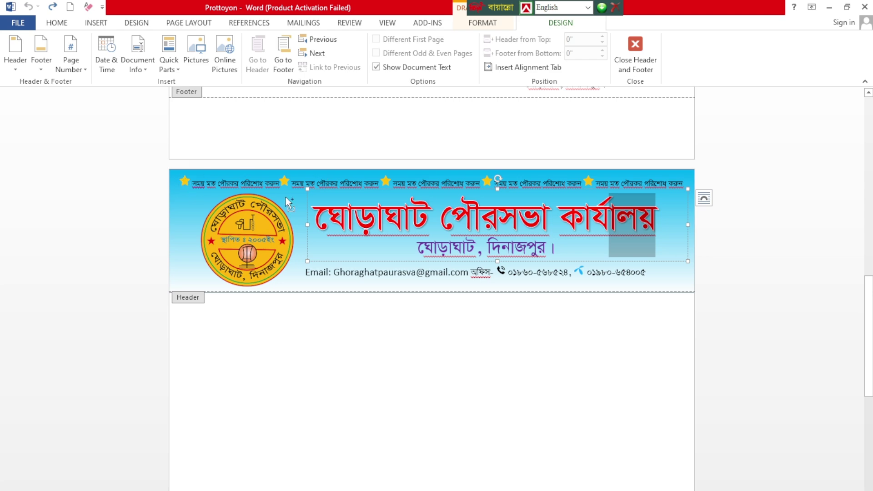
scroll(286, 197, up, 5)
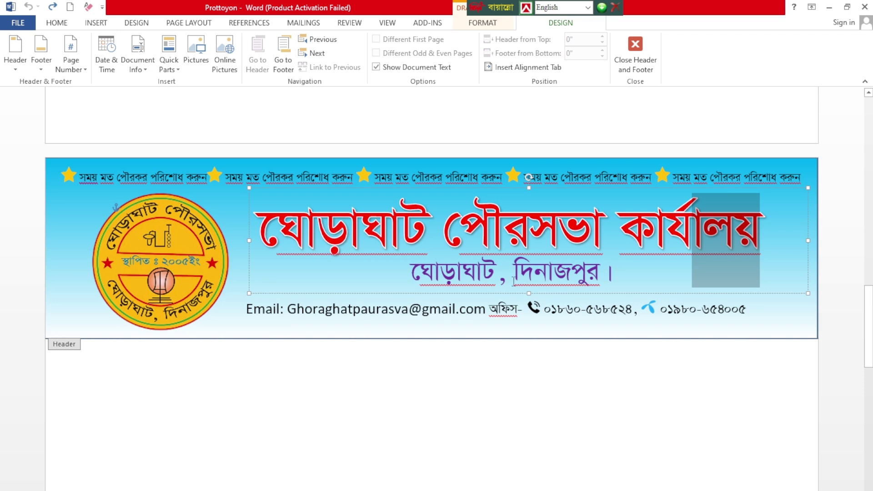
scroll(535, 282, down, 1)
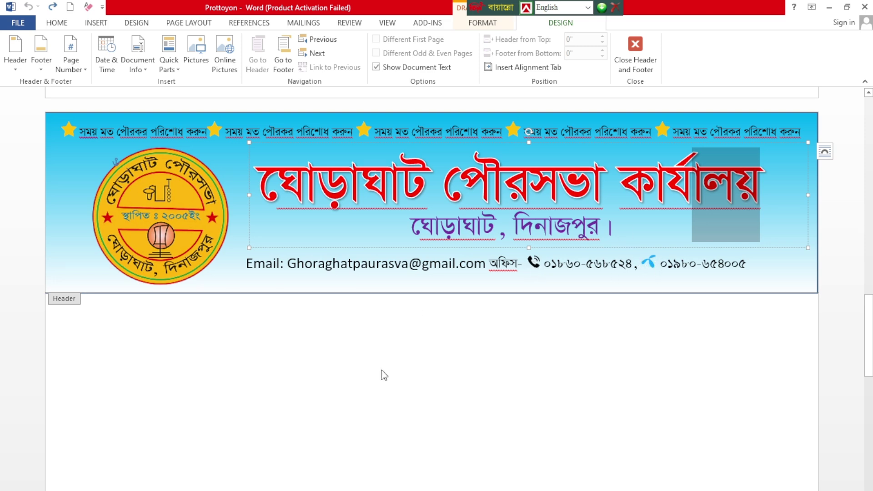
click(346, 399)
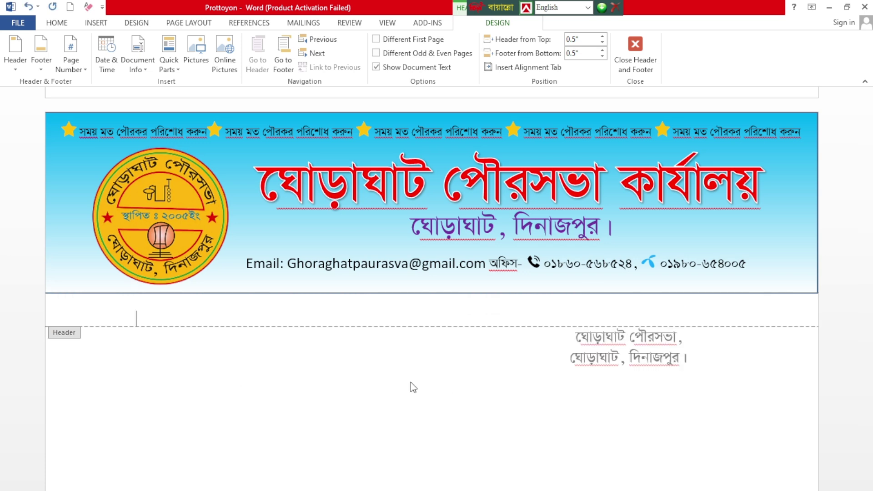
Step: Reopen the header and select its contact text box, background picture and round logo in turn
double_click(378, 384)
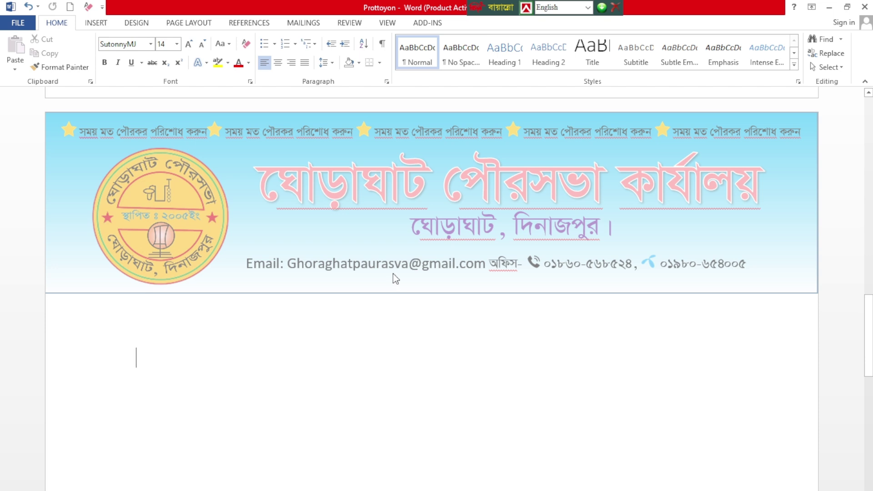
double_click(302, 241)
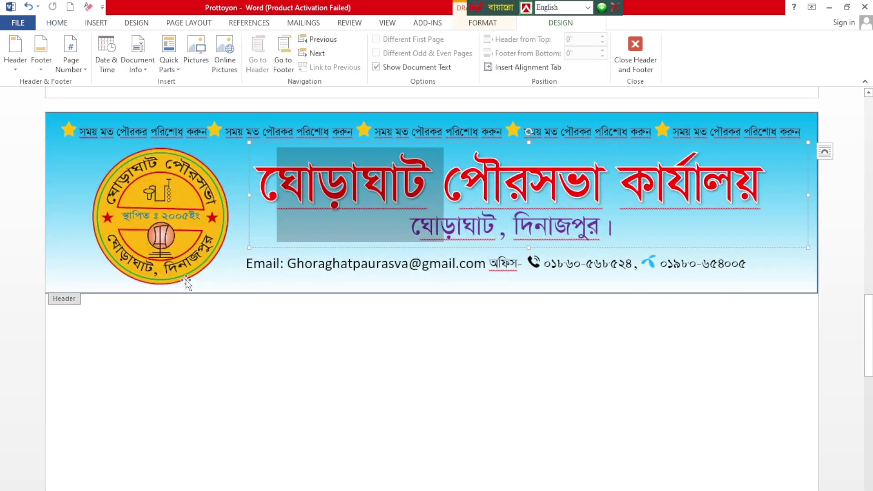
click(155, 287)
click(250, 285)
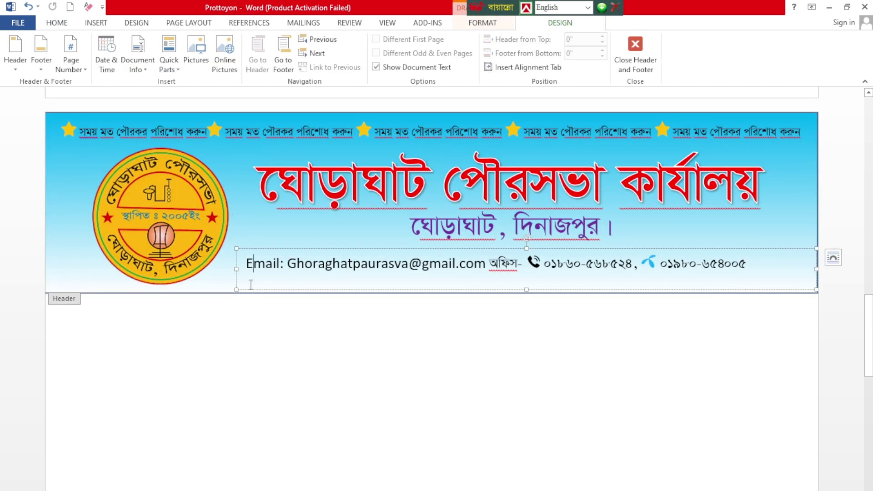
click(210, 292)
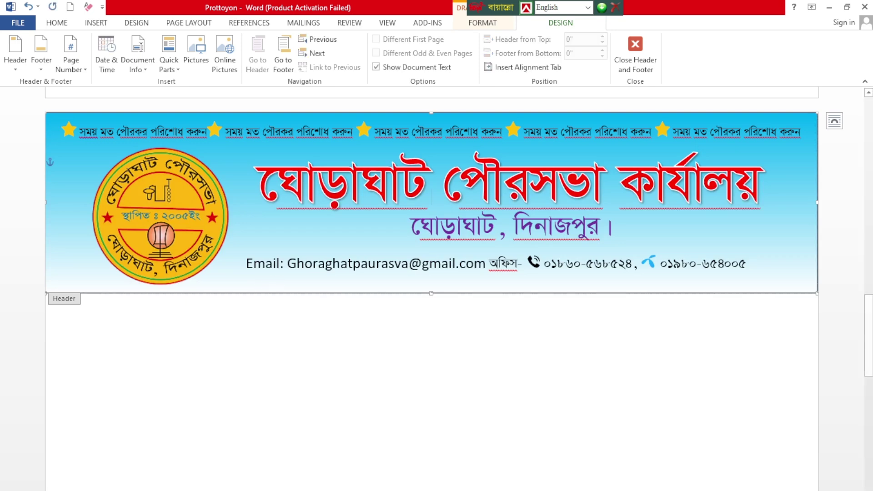
click(805, 272)
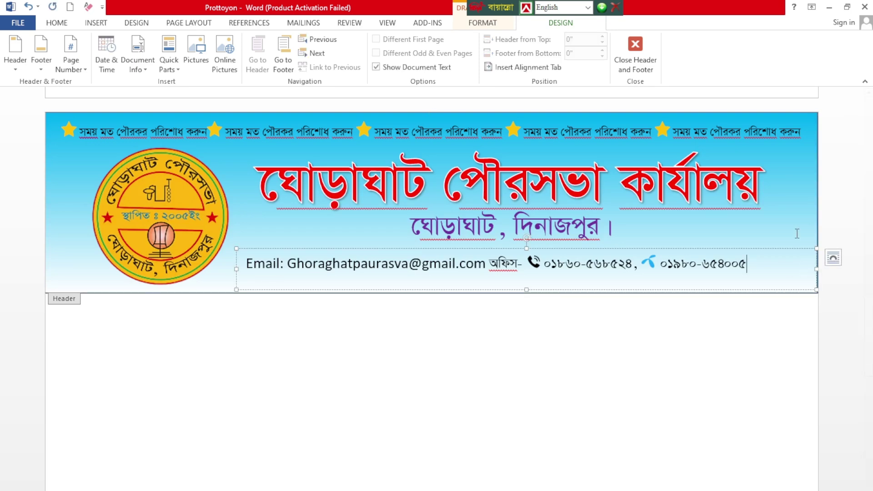
click(214, 283)
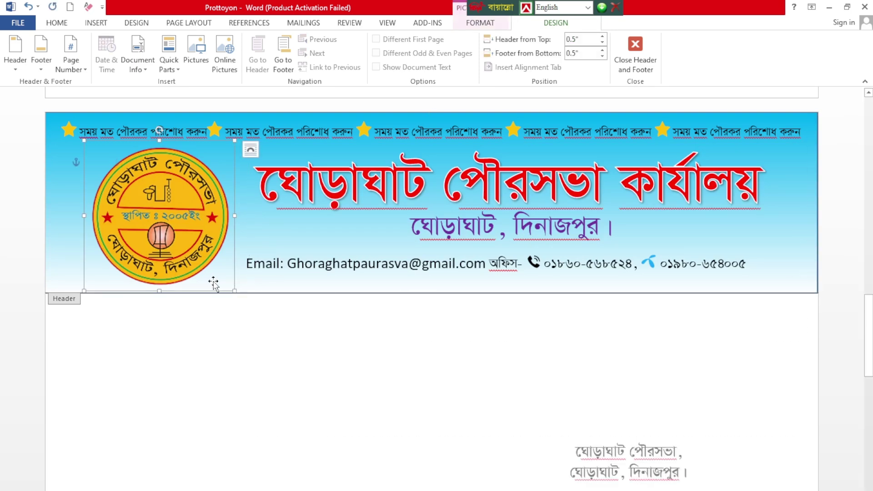
click(203, 350)
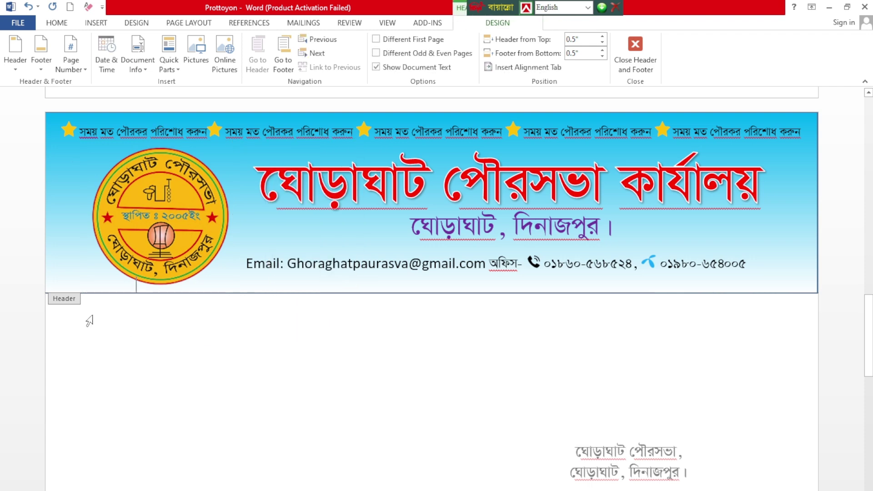
Step: Trim the heading text box's empty lines, restore its lost letter, and return to the body
click(254, 372)
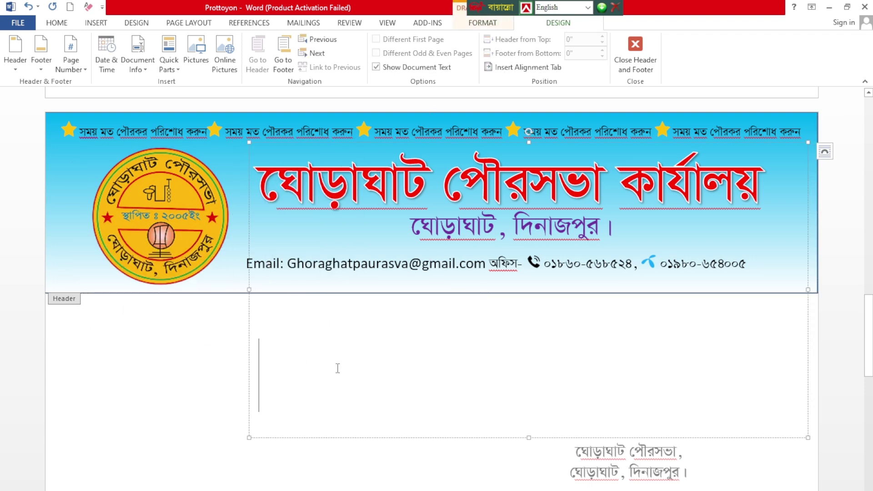
key(BackSpace)
key(BackSpace)
key(BackSpace)
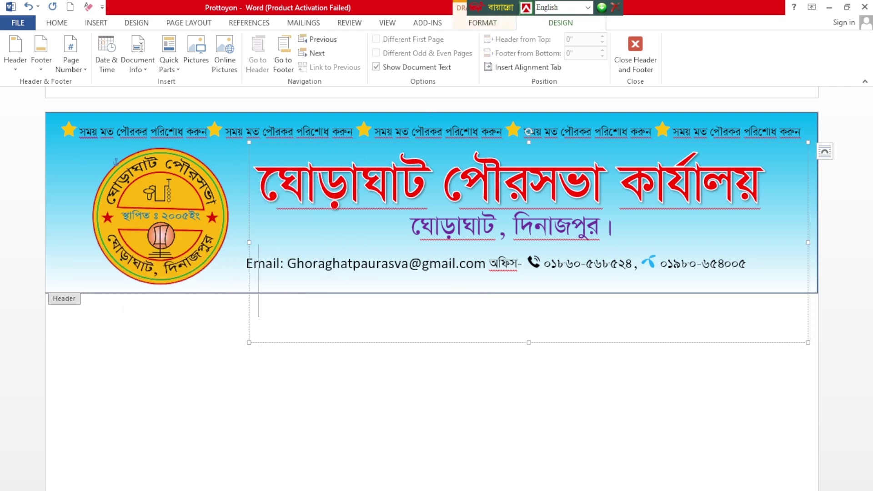
click(176, 399)
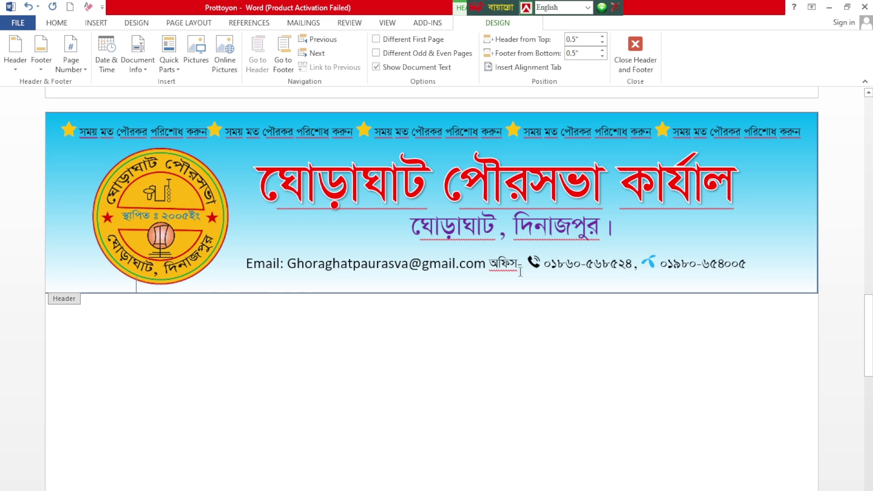
key(ctrl+z)
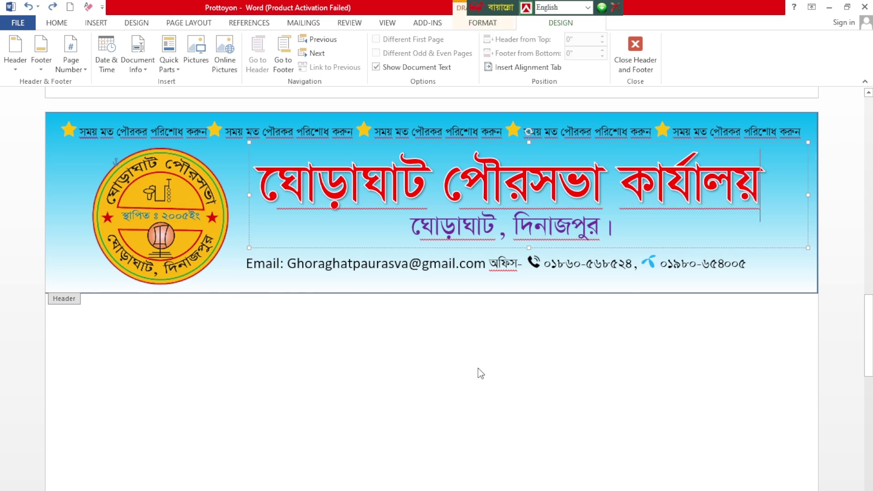
click(479, 369)
right_click(228, 380)
double_click(228, 380)
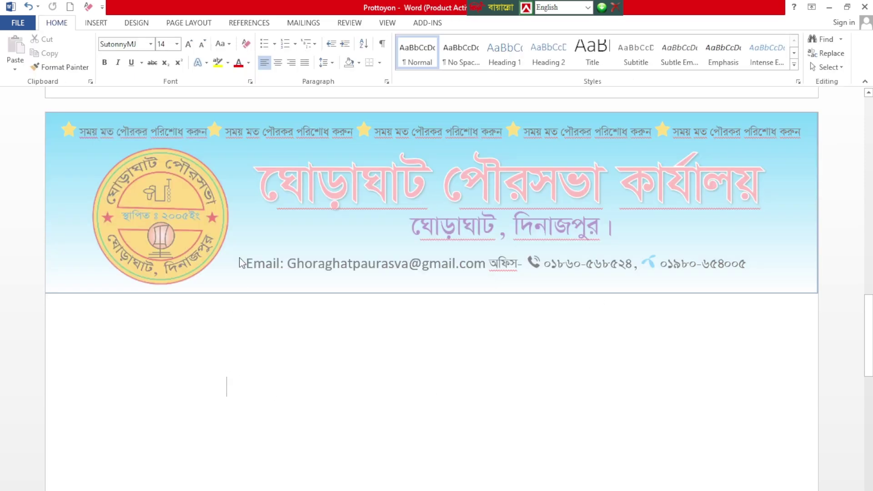
Step: Choose the rectangle from Recently Used Shapes in the Insert tab's Shapes gallery
scroll(197, 285, down, 1)
scroll(440, 372, down, 1)
ctrl+scroll(446, 358, down, 1)
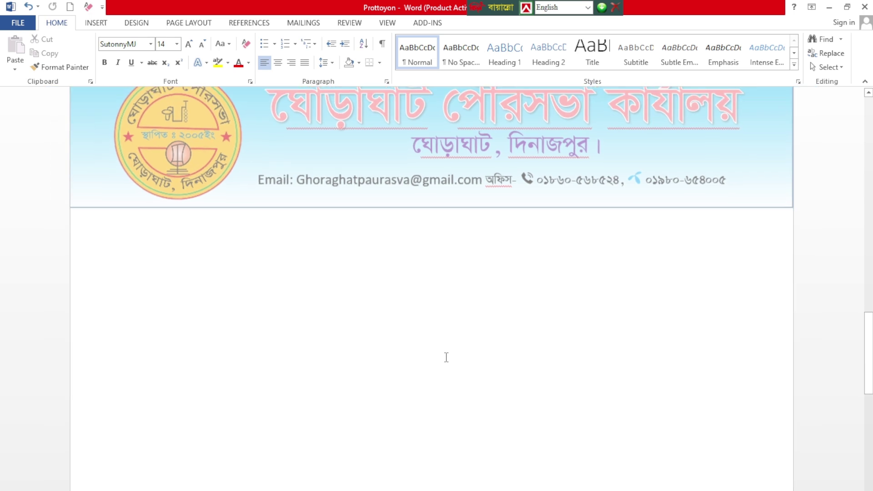
ctrl+scroll(446, 358, down, 1)
scroll(273, 144, up, 2)
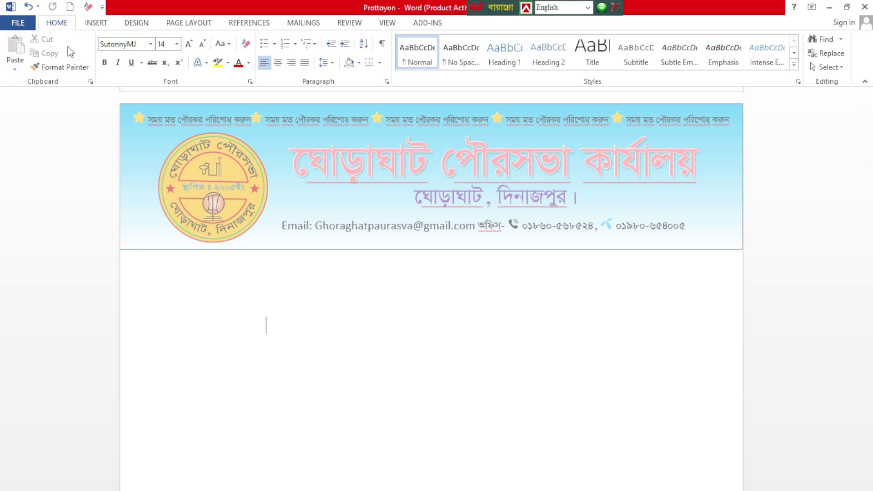
click(91, 25)
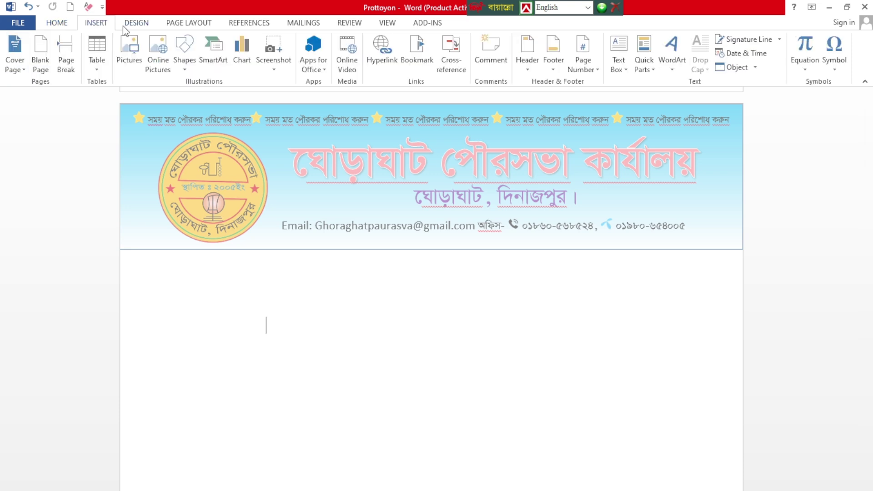
click(184, 51)
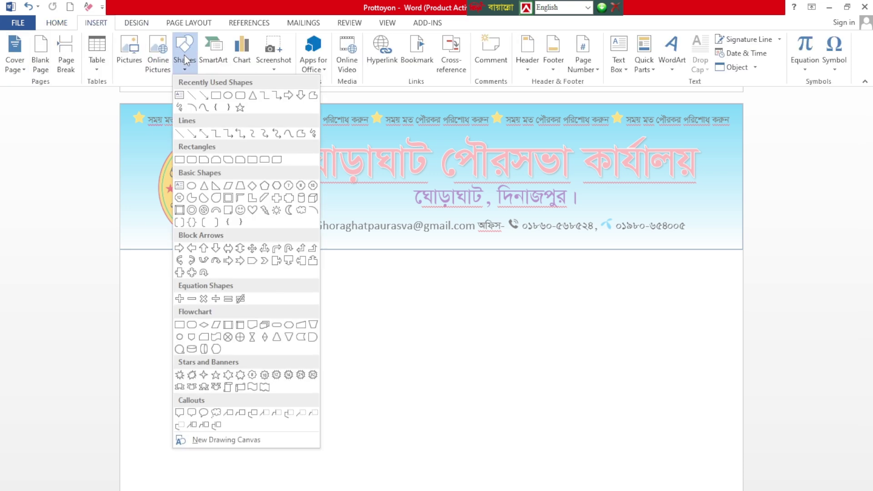
click(220, 96)
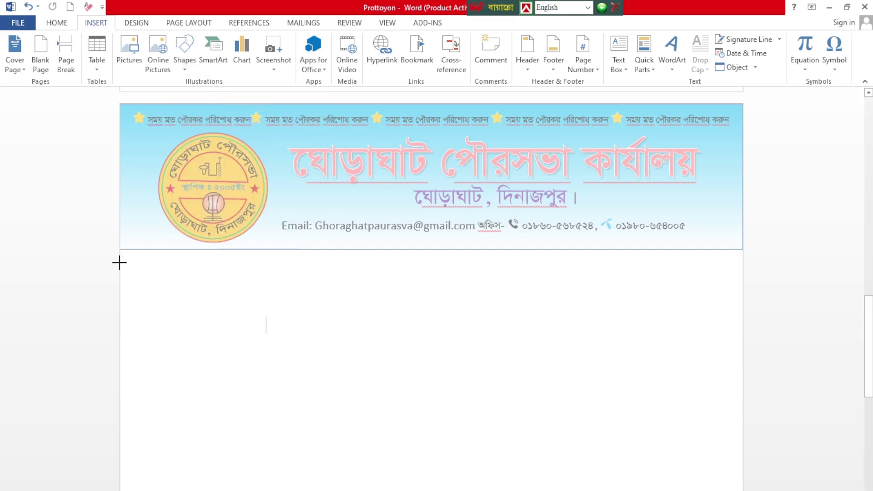
Step: Draw a 2.22 × 8.5 inch rectangle below the header, with its left edge at the margin
drag(121, 266, 732, 426)
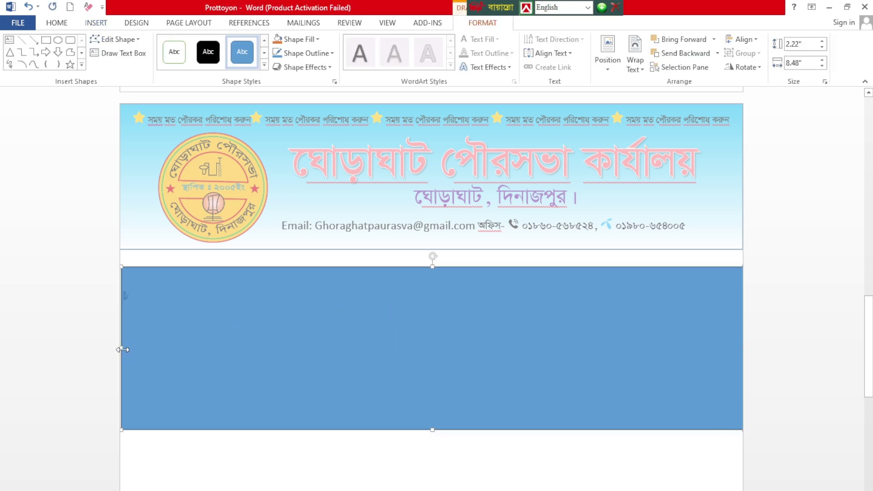
drag(117, 349, 116, 349)
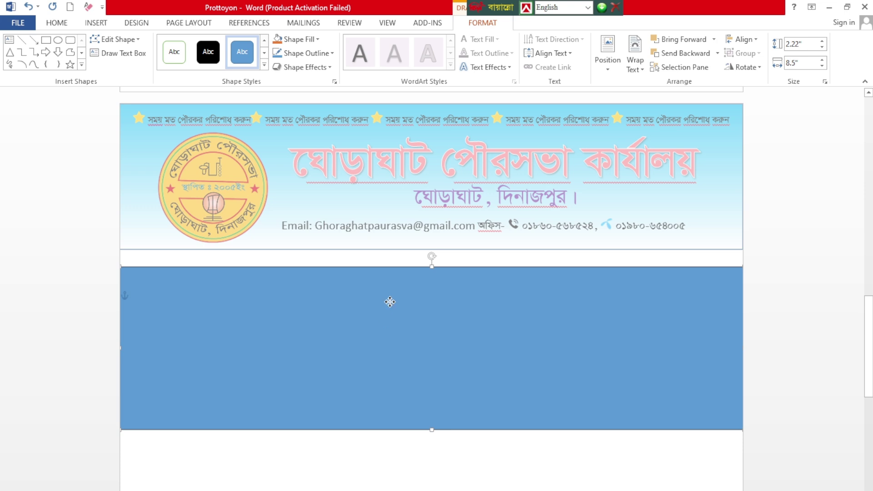
click(317, 60)
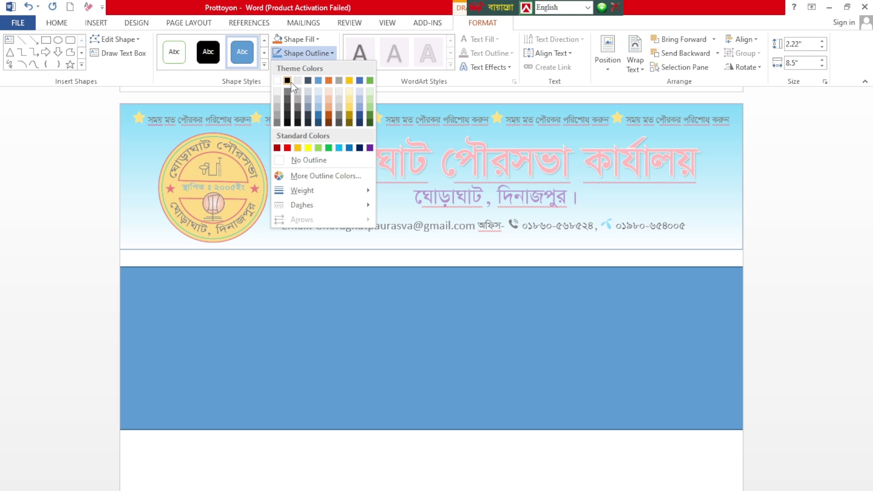
Step: Give the rectangle a black ¼ pt outline
click(290, 82)
click(305, 53)
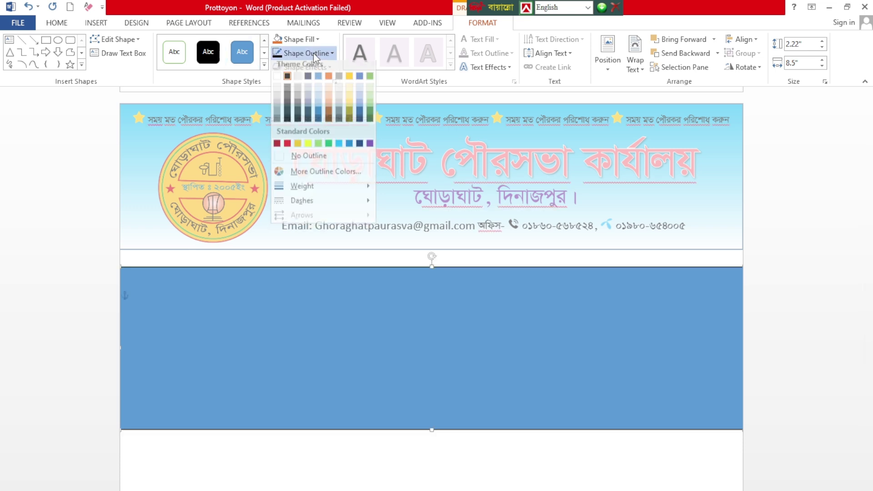
mouse_move(323, 192)
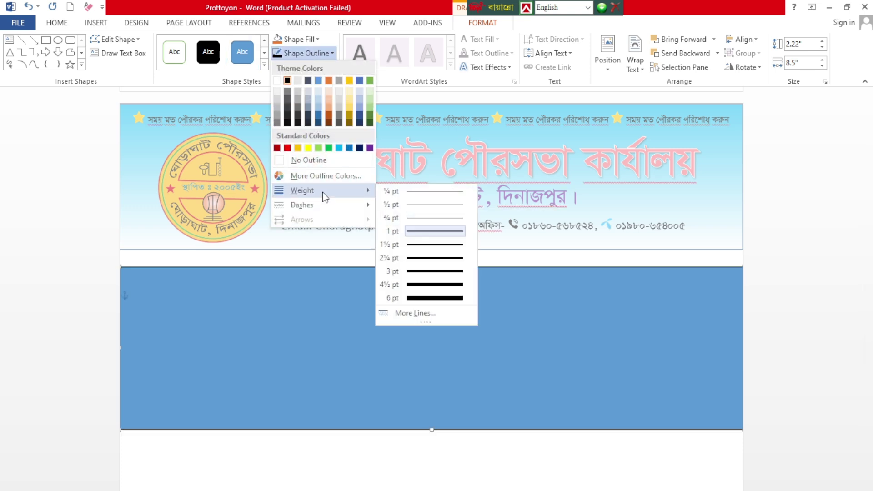
click(403, 193)
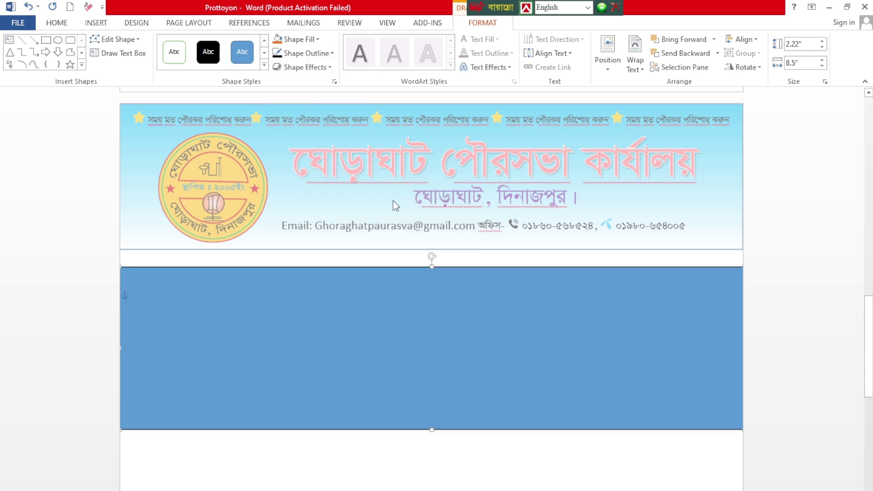
Step: Reselect the rectangle and bring up Shape Fill's Gradient options
click(298, 39)
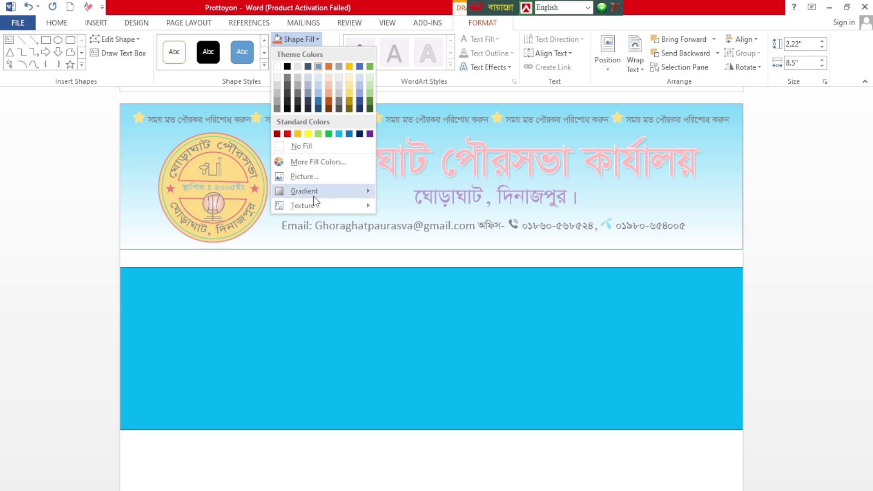
mouse_move(313, 195)
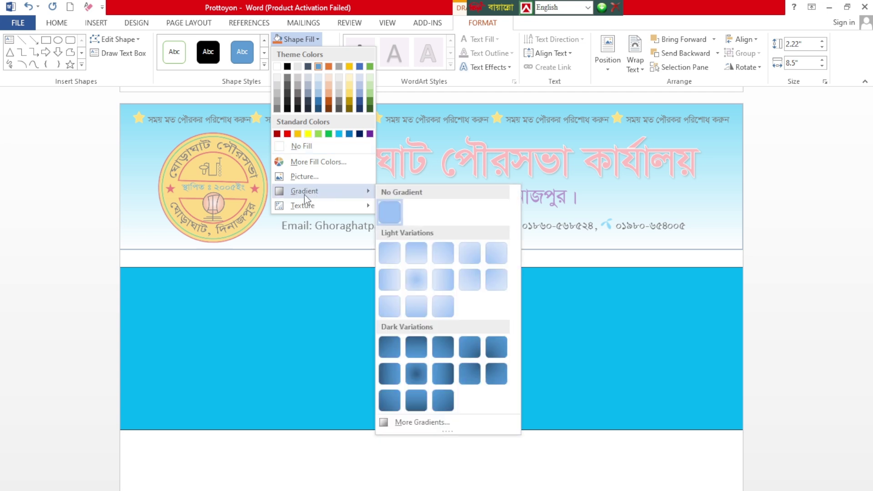
click(310, 280)
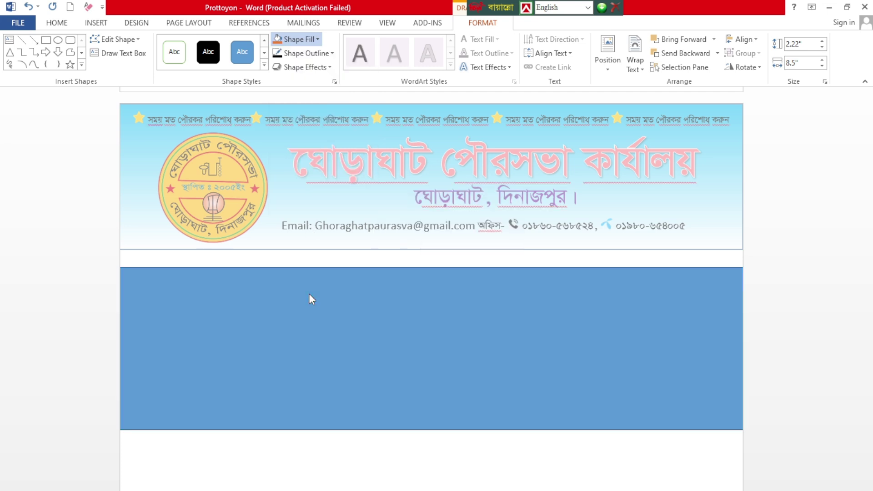
click(309, 294)
click(300, 40)
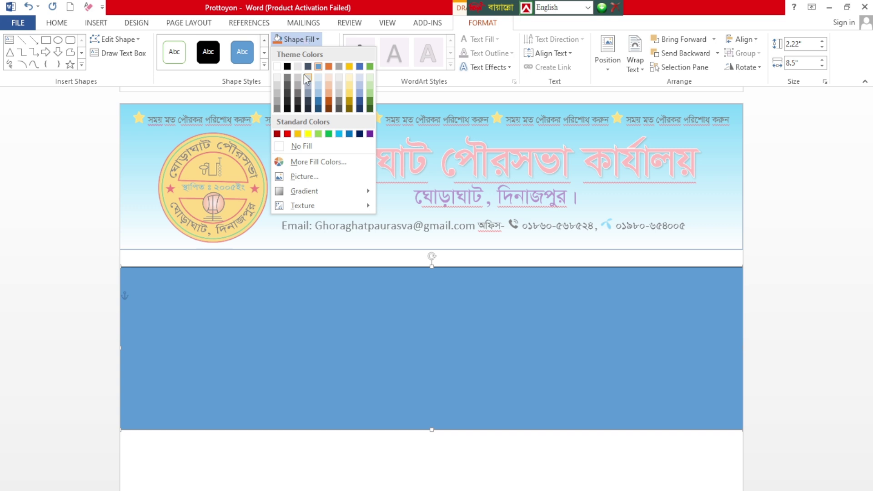
mouse_move(297, 198)
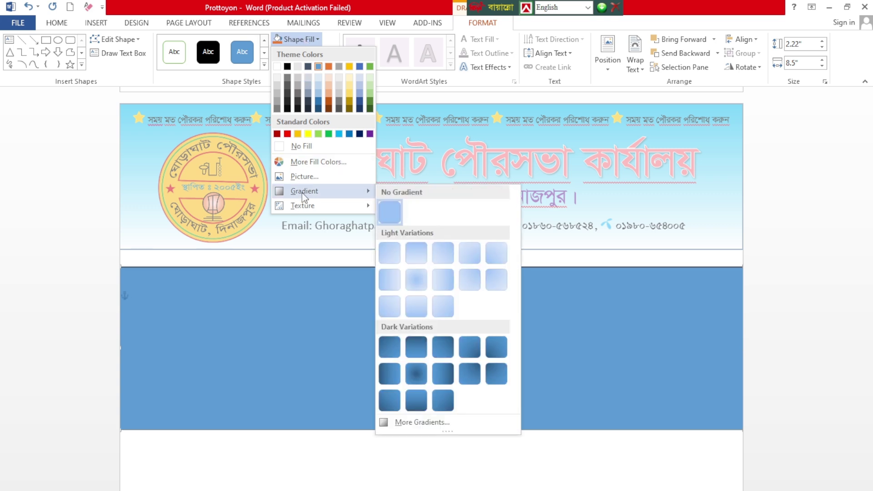
Step: In Format Shape, try No, Solid and Gradient fill, then choose Picture or texture fill
click(419, 423)
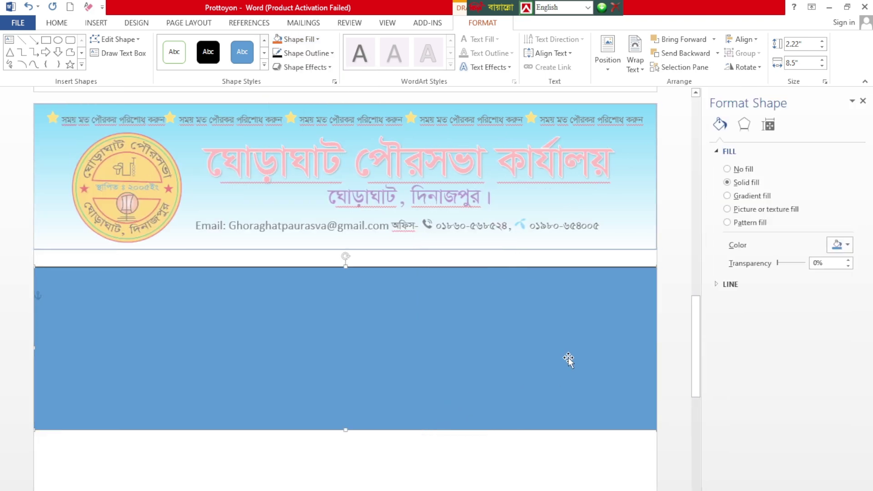
click(728, 169)
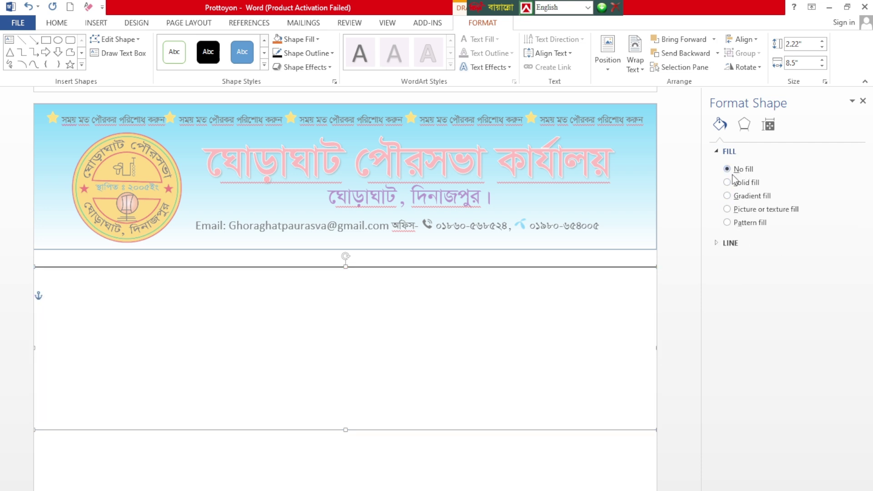
click(732, 182)
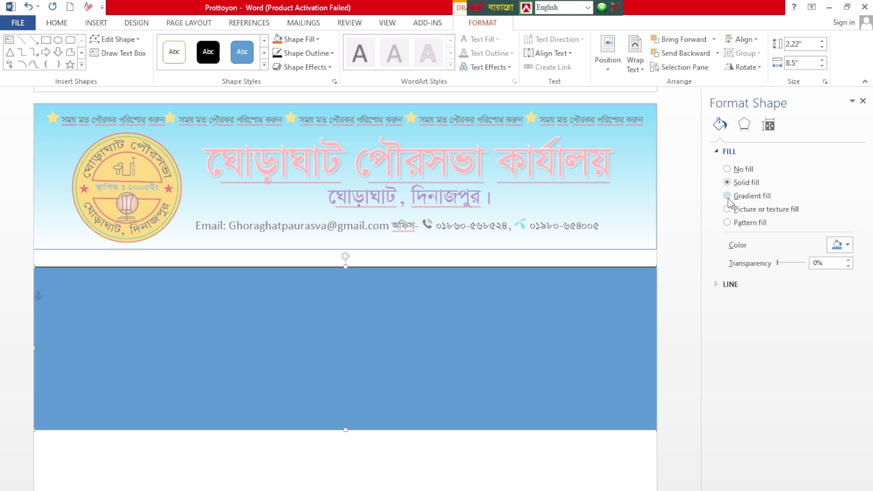
click(728, 196)
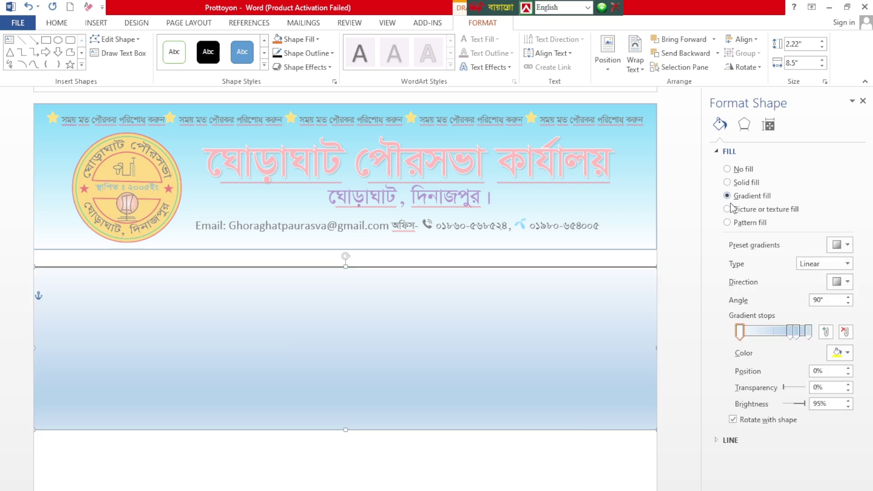
click(728, 210)
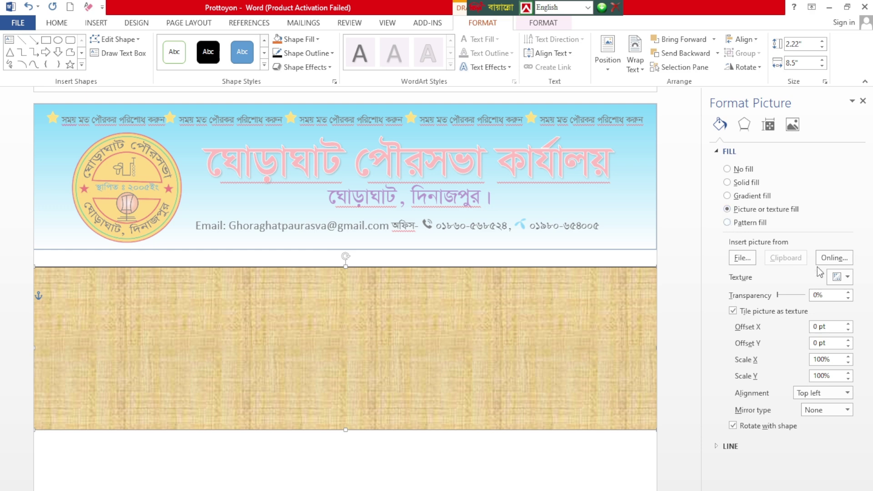
Step: Try the green marble texture, then the grameenphone image, as the band's fill
click(853, 281)
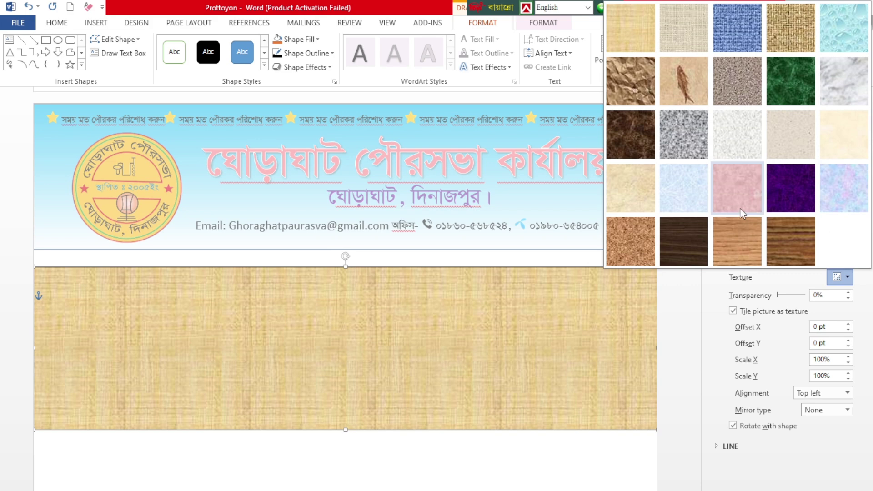
click(780, 95)
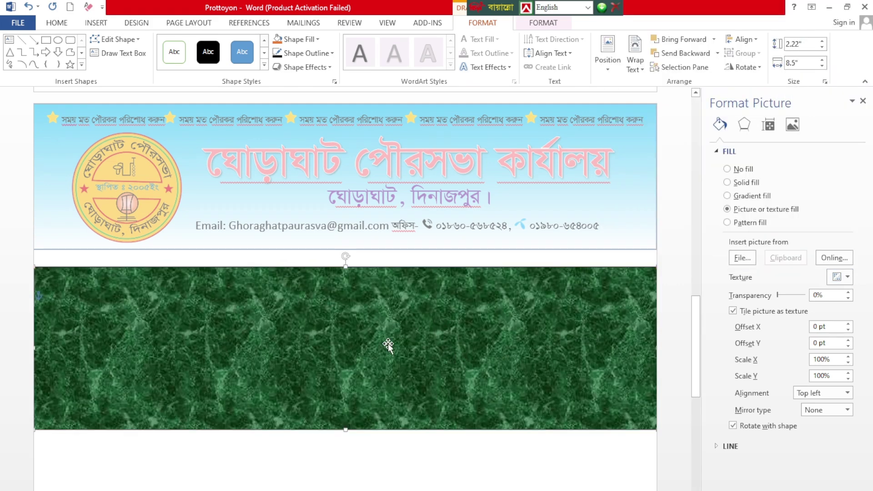
click(814, 364)
click(748, 259)
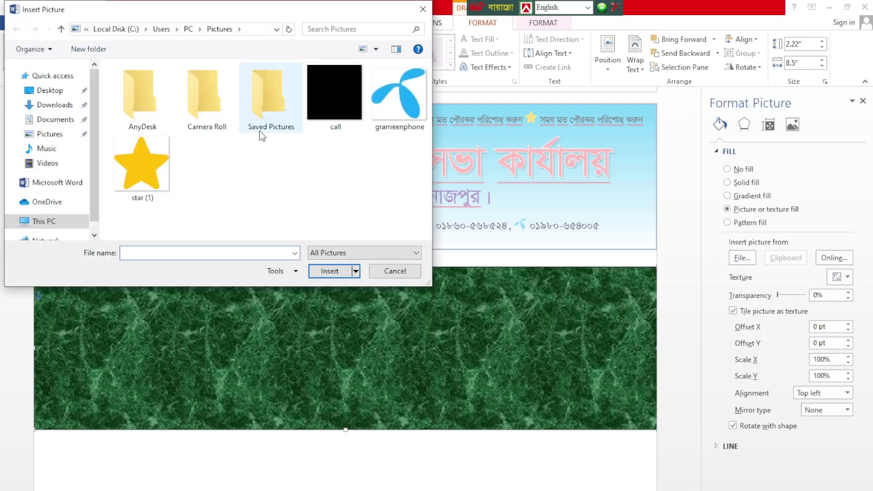
click(390, 119)
click(334, 271)
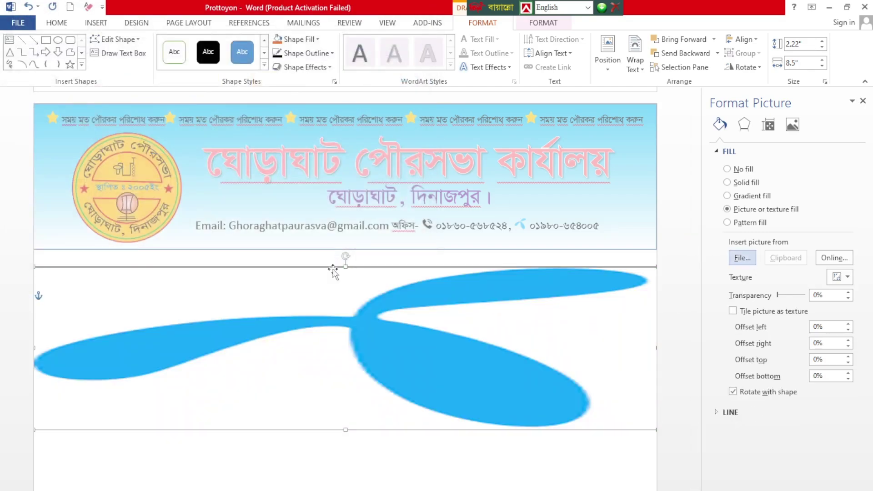
Step: Fill the band with the green hill landscape picture from the Downloads folder
click(745, 258)
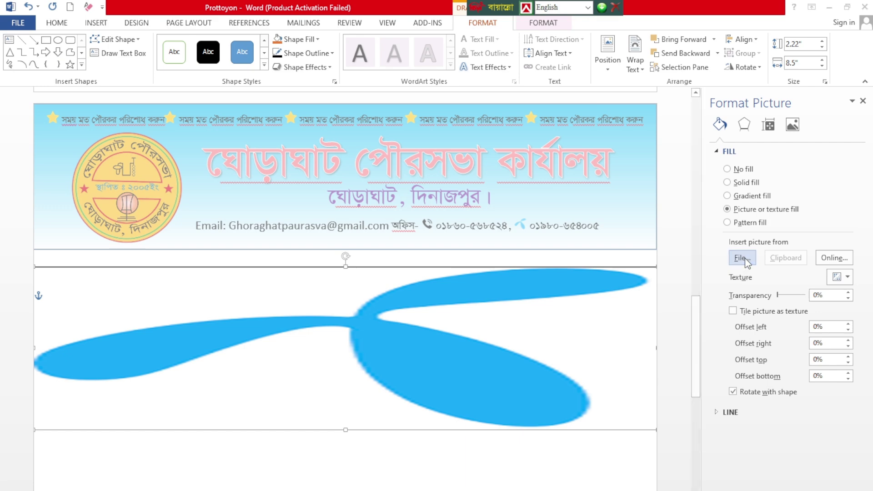
click(71, 109)
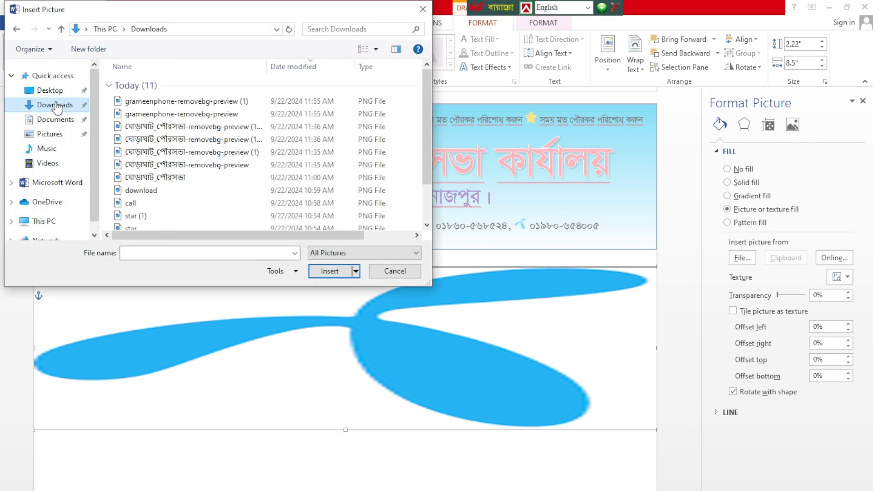
click(375, 49)
click(430, 37)
scroll(353, 132, down, 5)
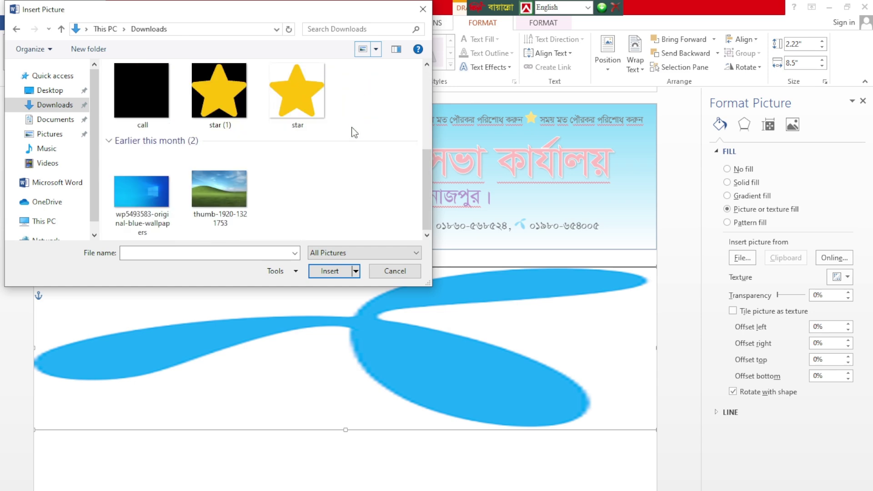
click(244, 220)
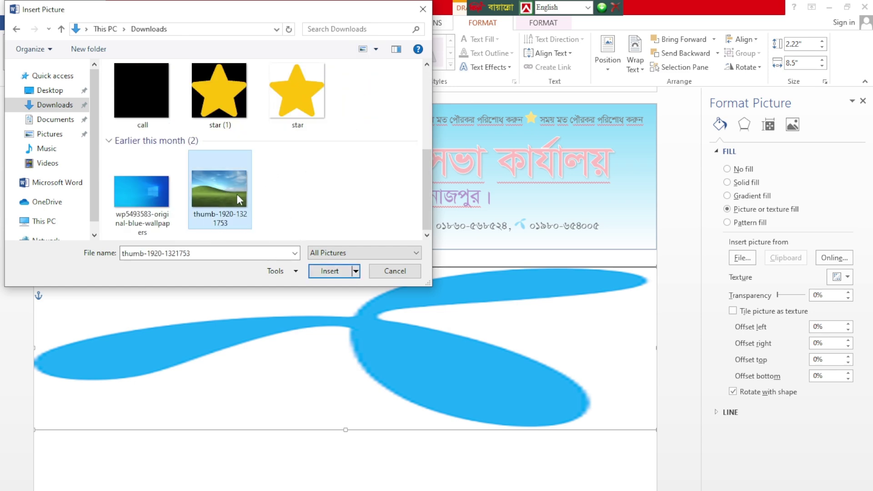
click(338, 276)
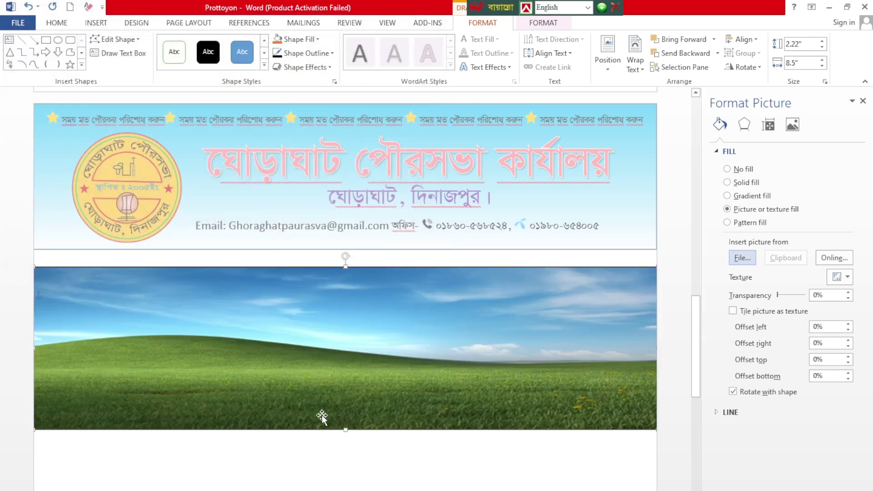
Step: Switch to Pattern fill, try several swatches, and settle on the faintest dotted pattern
click(734, 224)
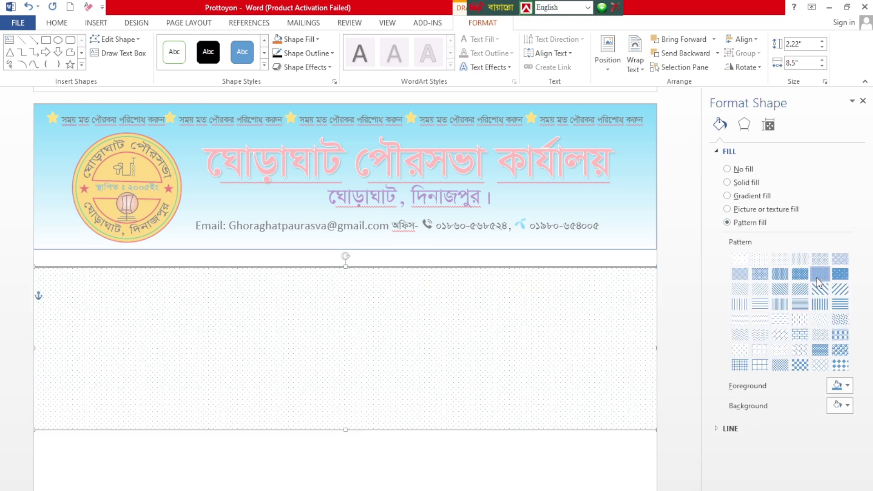
click(800, 273)
click(779, 275)
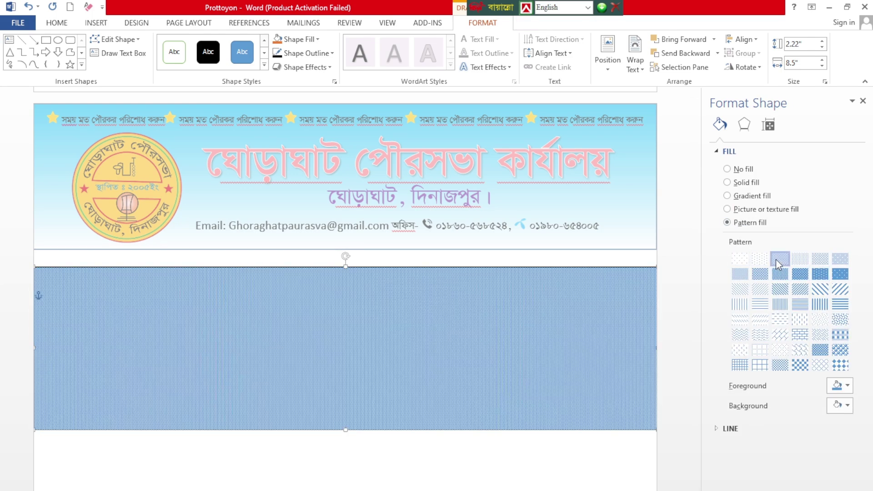
click(780, 258)
click(759, 258)
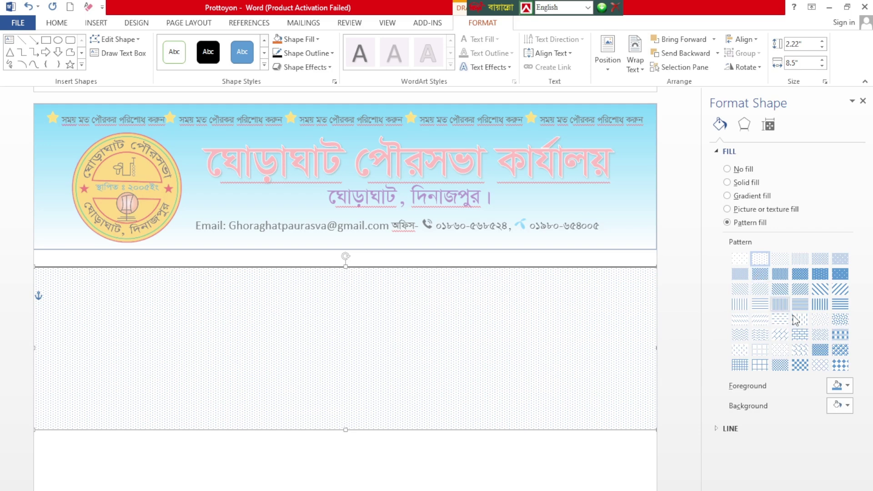
click(800, 354)
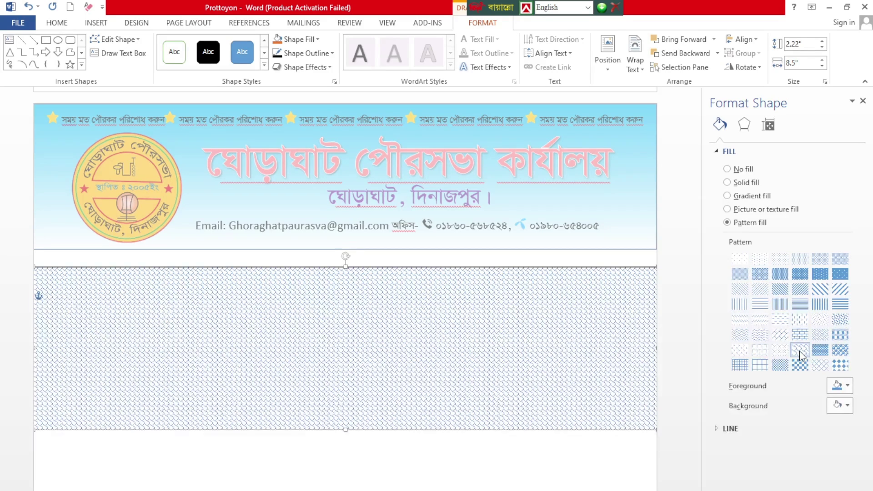
click(740, 259)
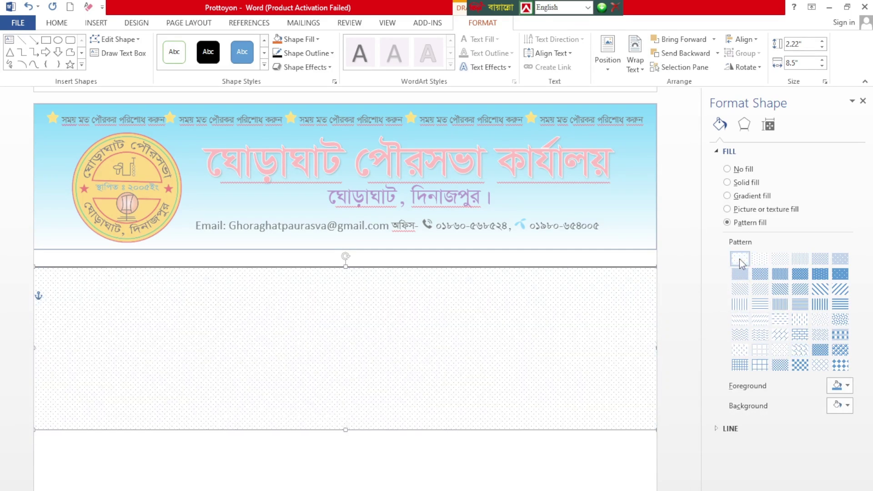
Step: Switch the band to a gradient fill, remove the middle stops, and set the first stop to Green
click(733, 198)
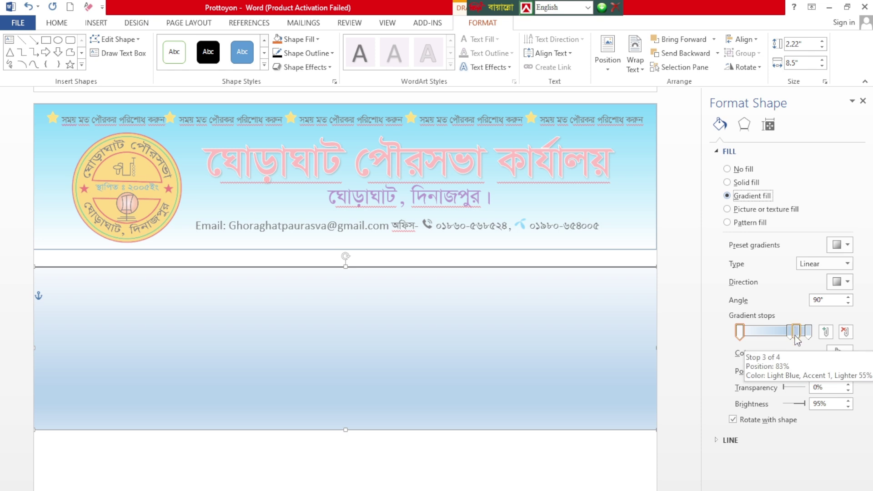
mouse_move(797, 336)
mouse_down()
mouse_move(795, 349)
mouse_move(792, 342)
mouse_up()
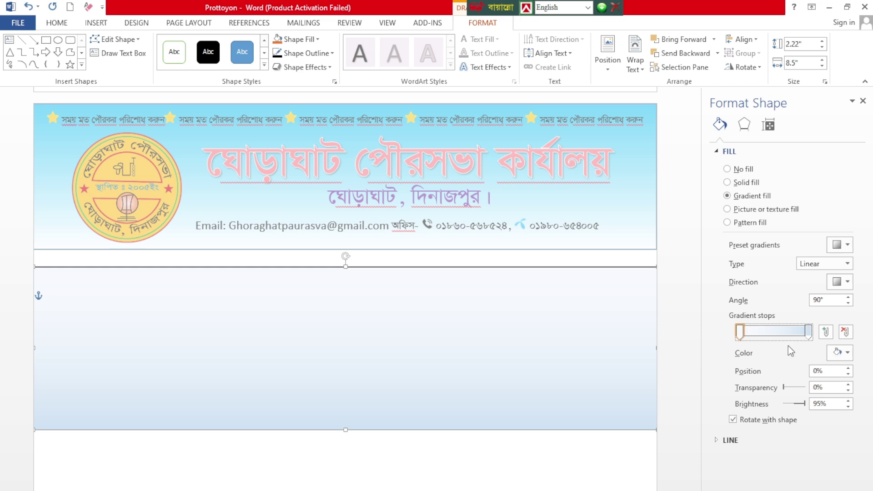
click(848, 353)
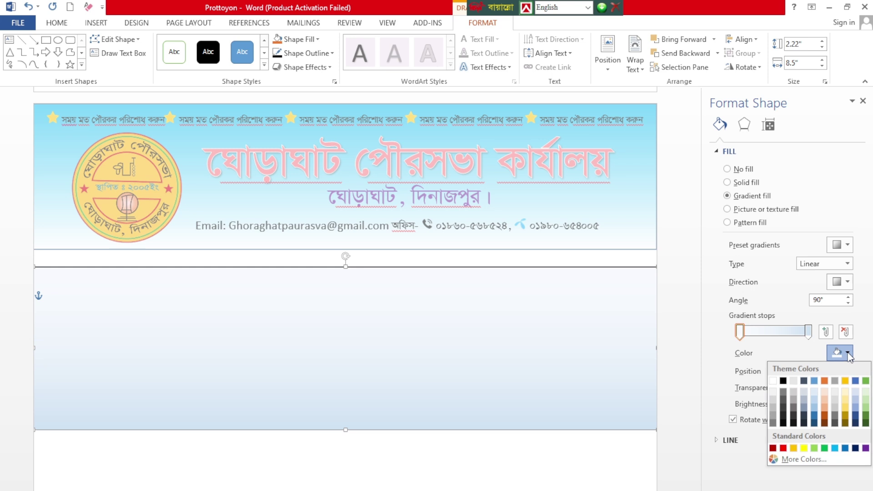
click(826, 448)
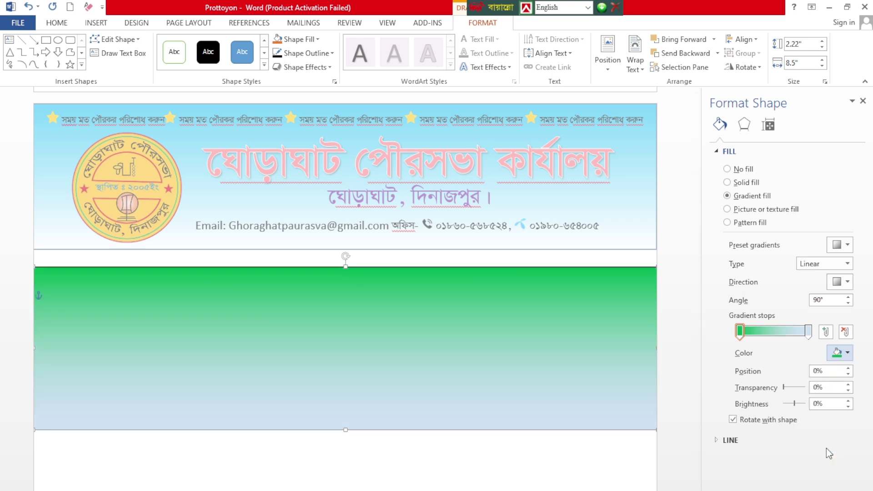
Step: Set the end gradient stop to White, shift the green stop slightly inward, then minimize Word
click(809, 332)
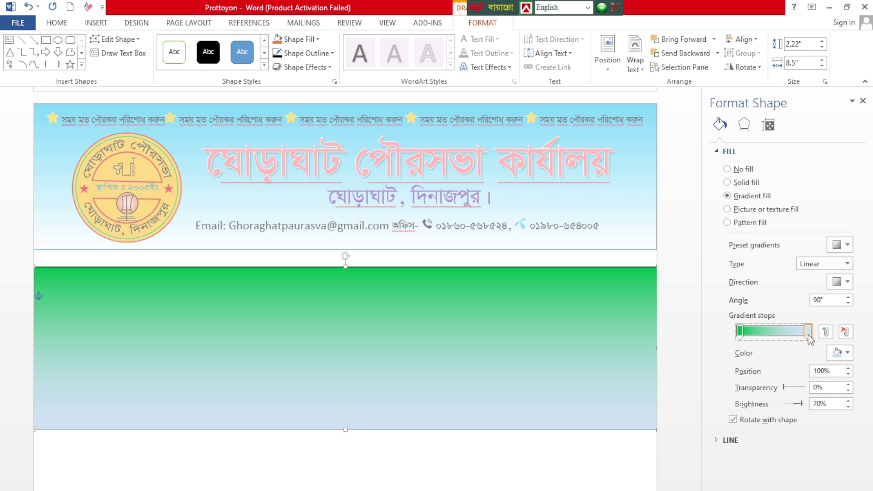
click(849, 354)
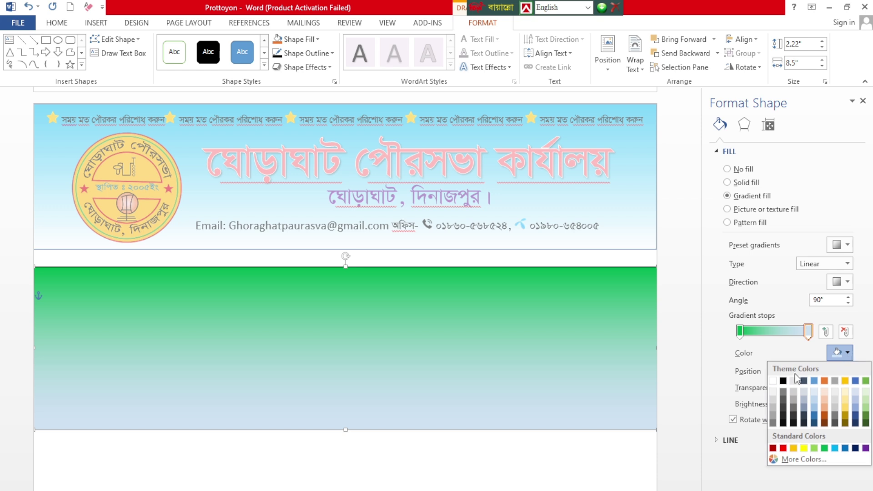
click(773, 382)
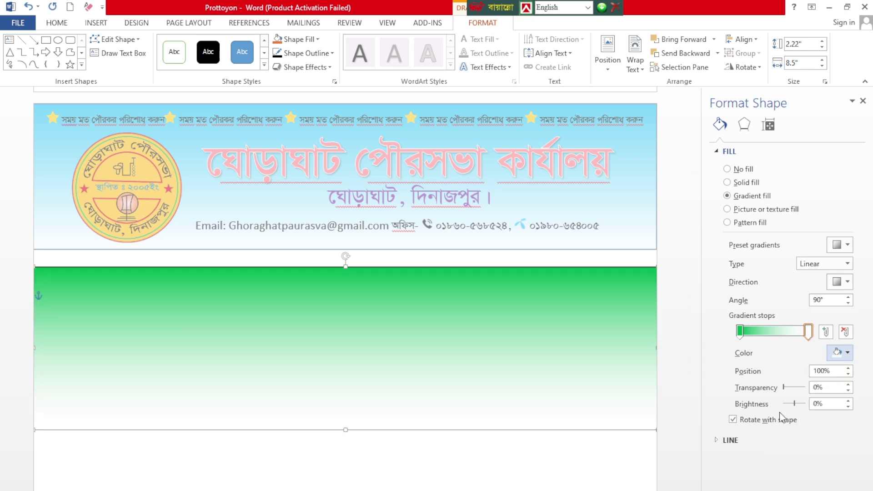
mouse_move(794, 403)
mouse_down()
mouse_move(809, 407)
mouse_move(800, 406)
mouse_up()
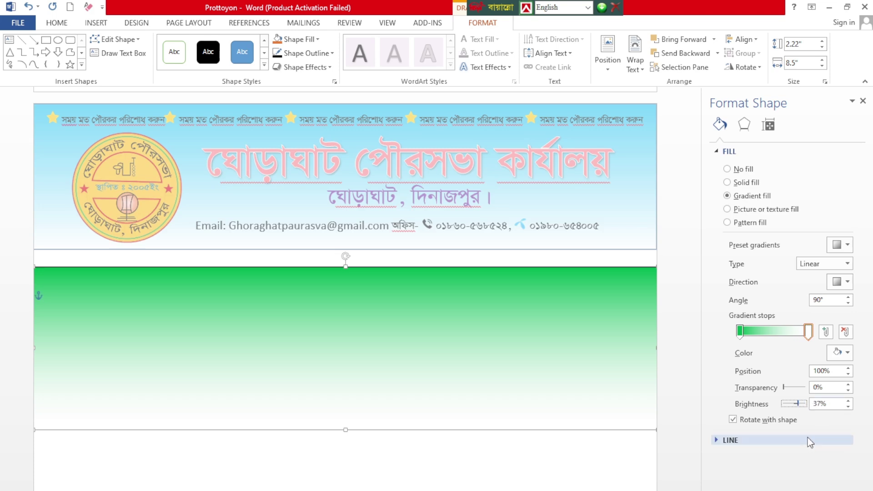
drag(609, 397, 609, 397)
key(ctrl+z)
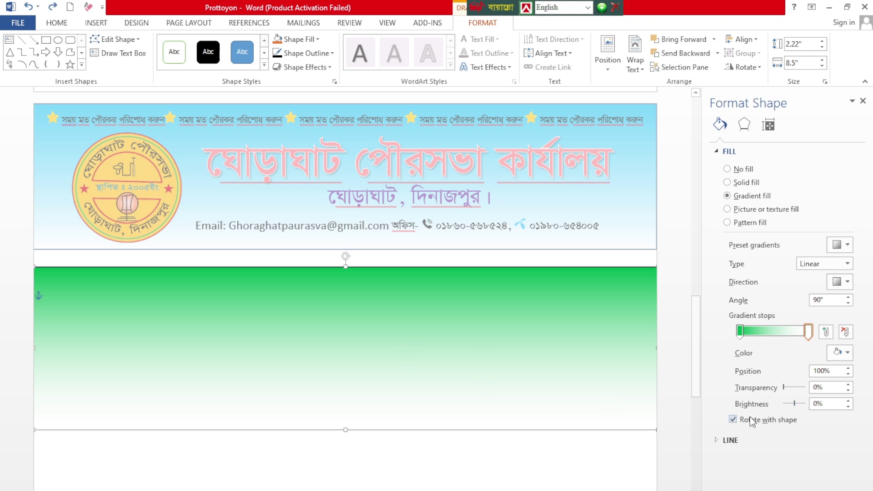
drag(746, 336, 753, 344)
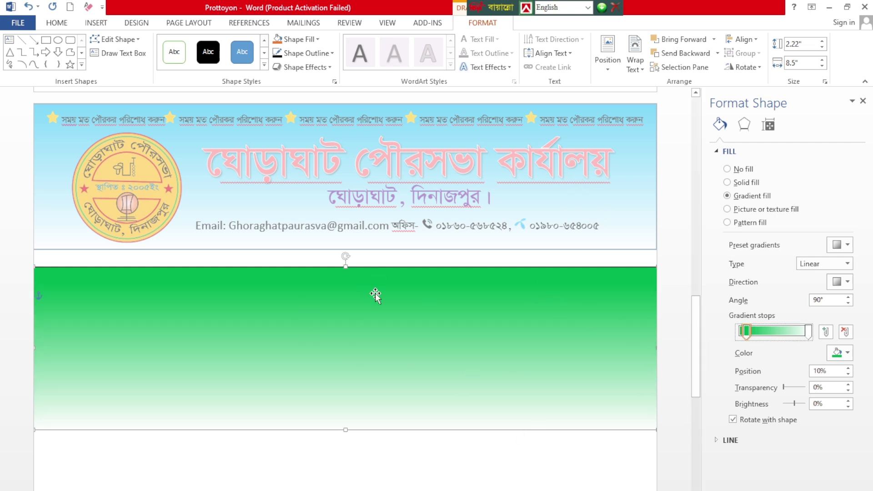
click(671, 345)
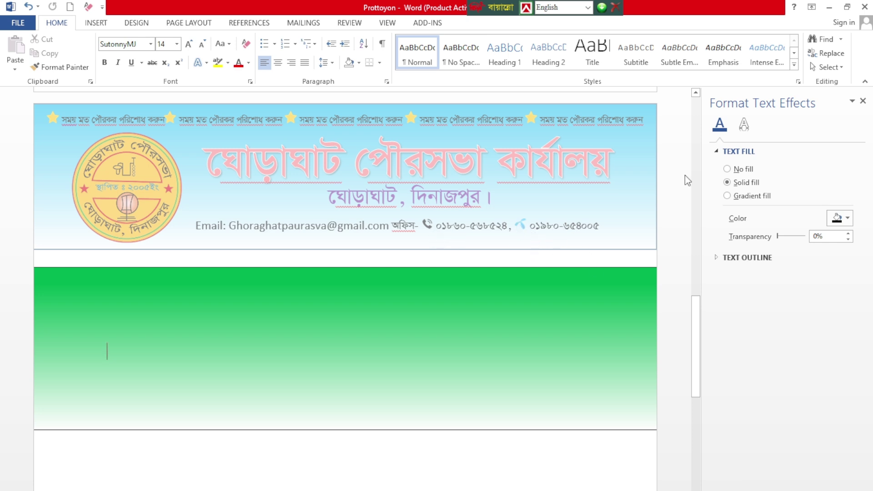
click(830, 8)
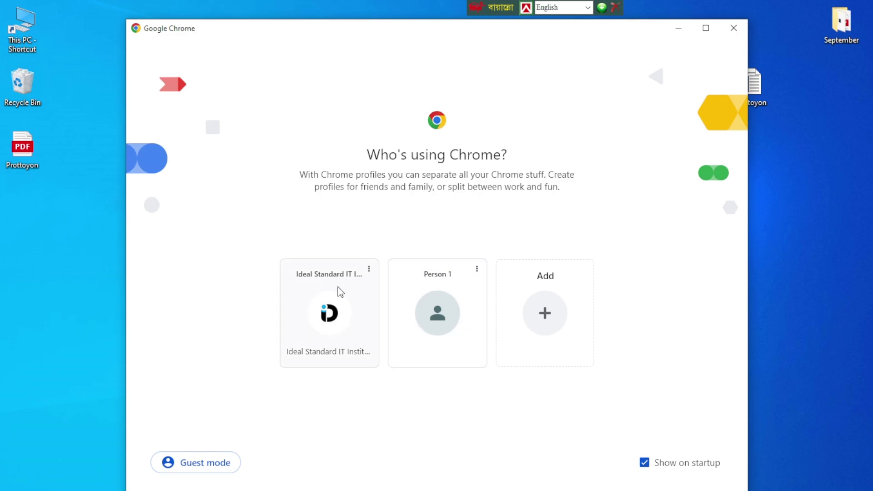
Step: Open Chrome with the first profile and search Google for the Ghoraghat municipality logo
click(333, 330)
click(287, 40)
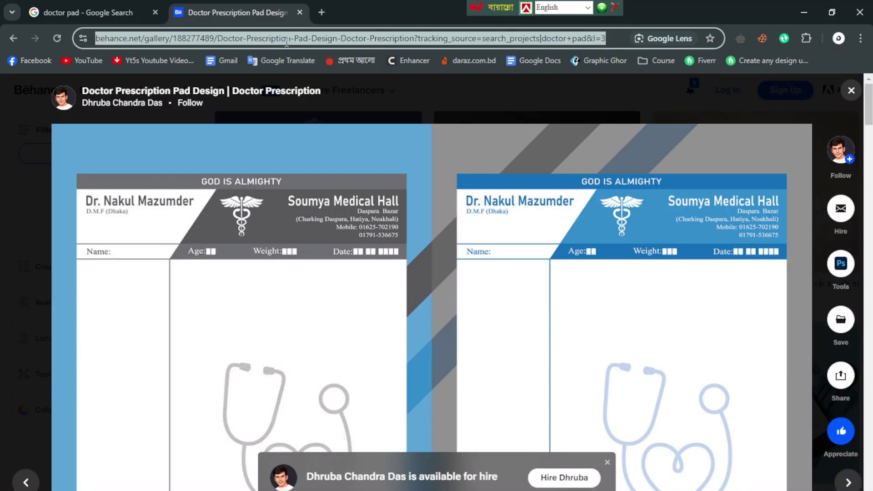
text(ghor)
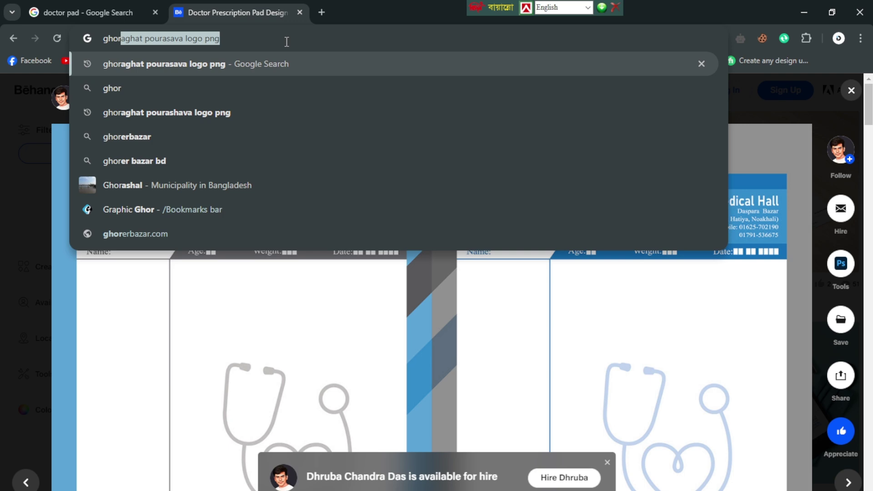
key(Return)
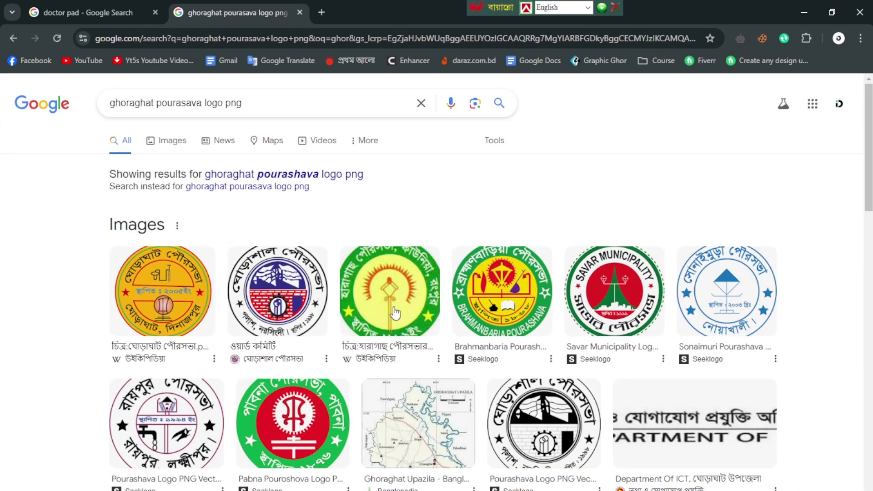
Step: Save the first Ghoraghat logo image result as a PNG on the Desktop
click(166, 297)
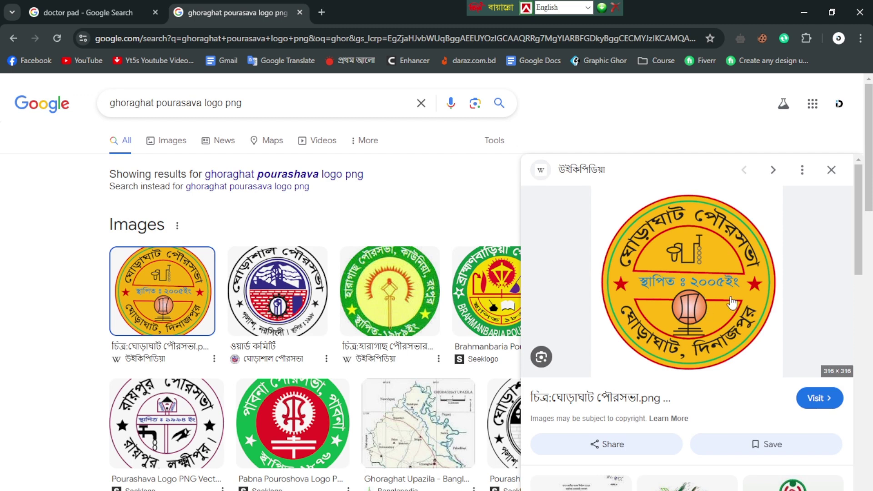
right_click(686, 274)
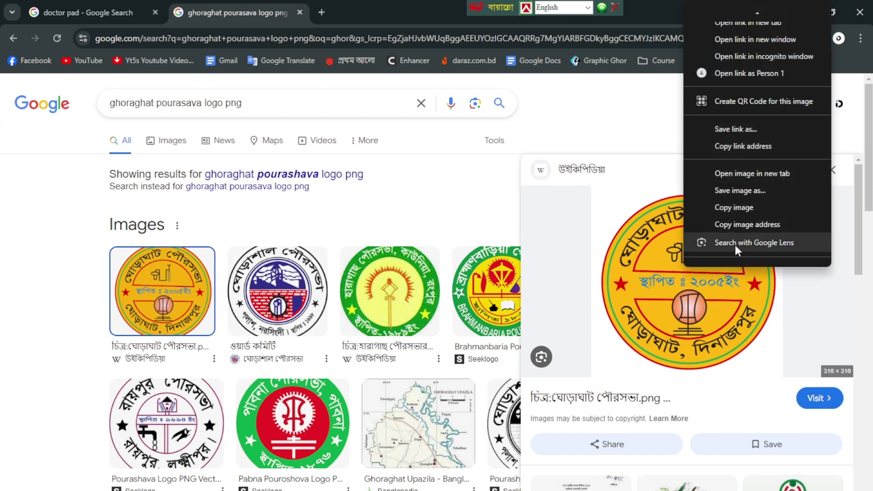
right_click(661, 280)
right_click(663, 296)
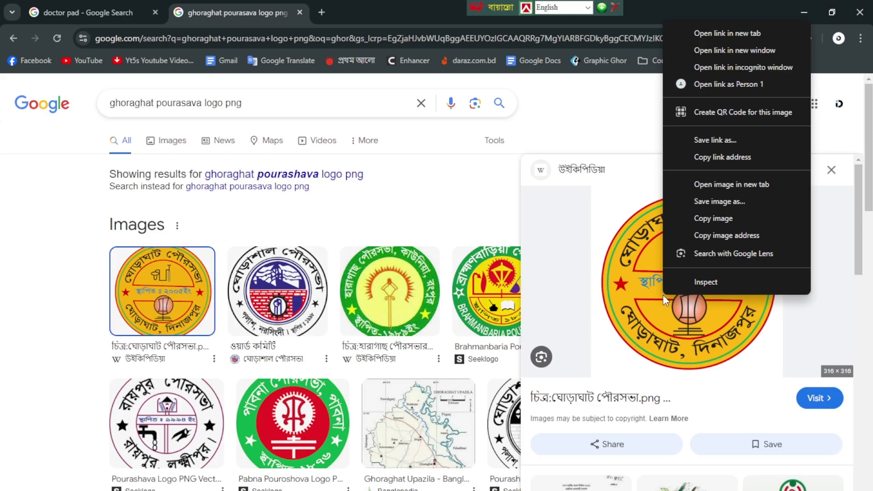
click(720, 201)
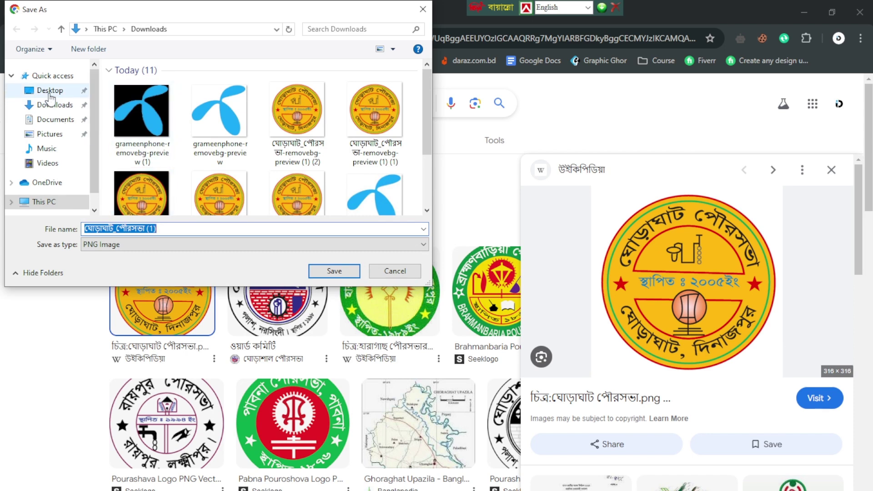
click(50, 91)
click(144, 229)
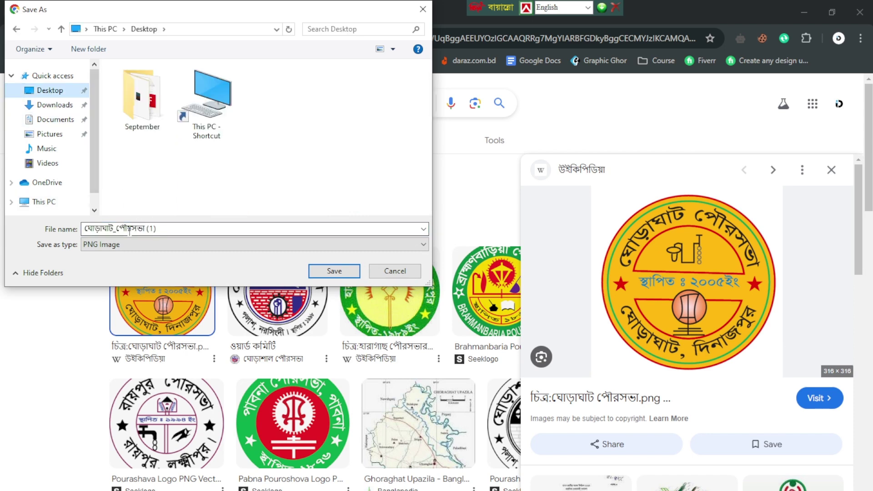
click(337, 276)
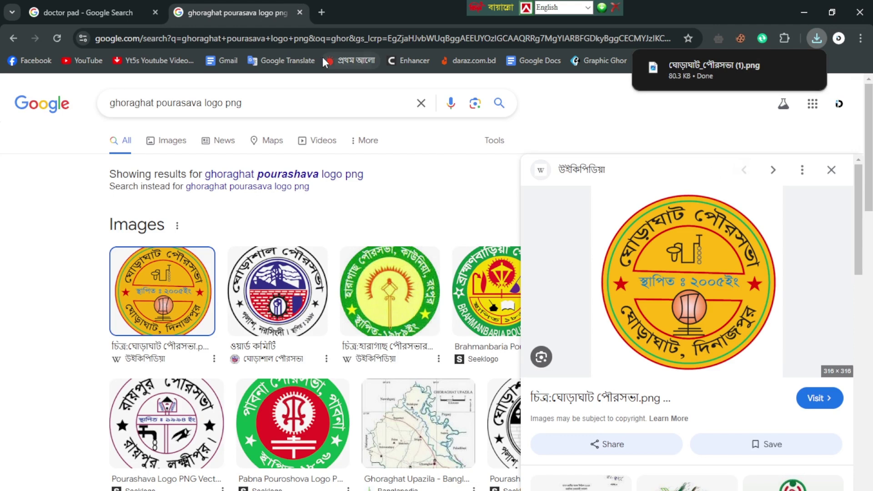
click(324, 36)
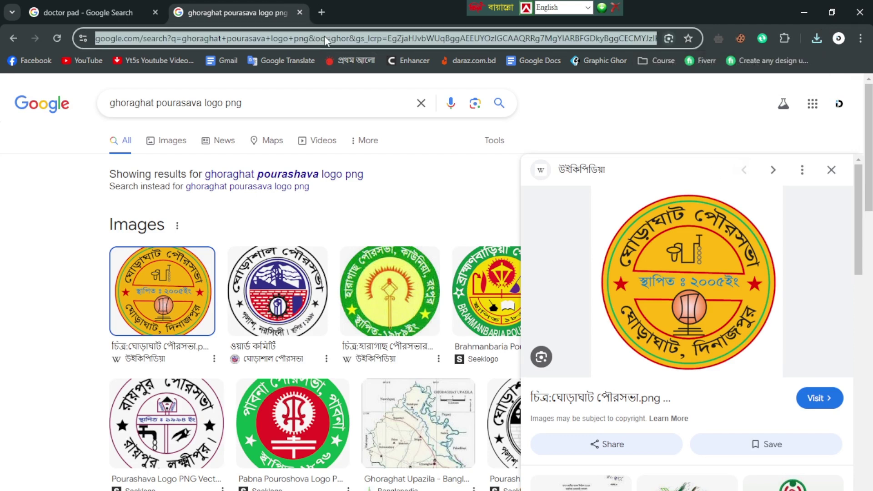
Step: Go to Flaticon via Google and search its icons for 'call'
text(fl)
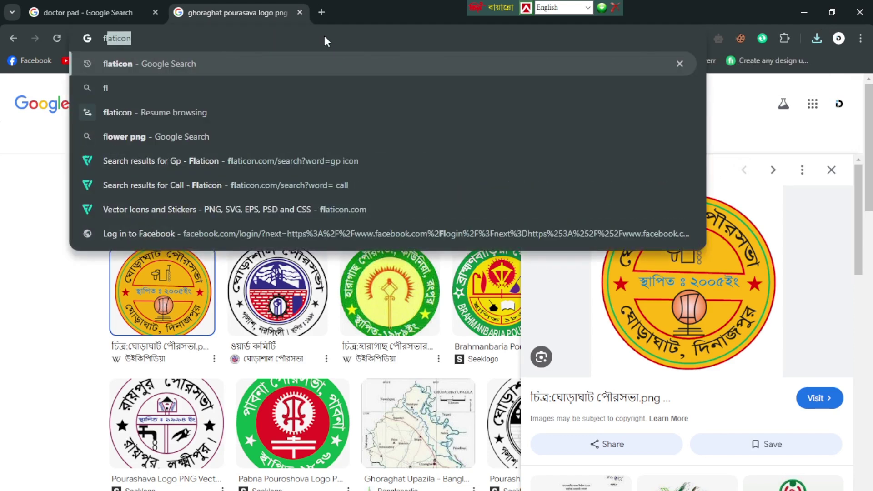
text(aticon)
key(Return)
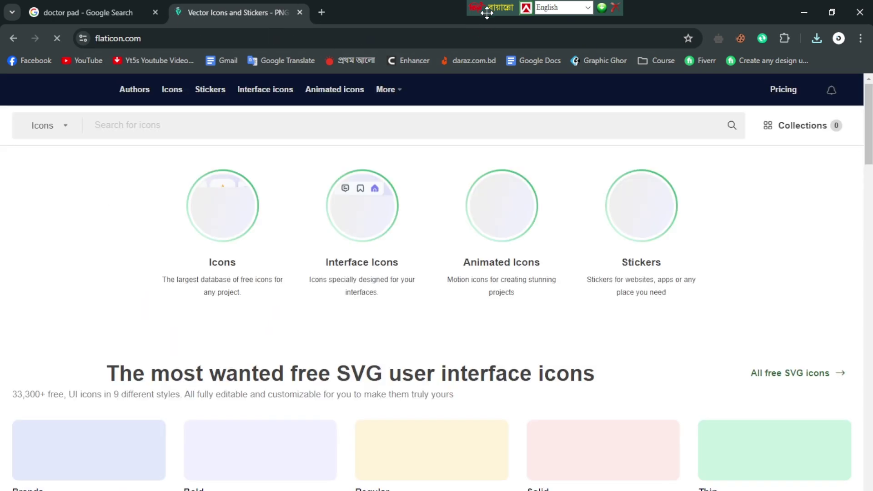
drag(488, 9, 401, 10)
scroll(364, 320, down, 3)
scroll(364, 319, up, 3)
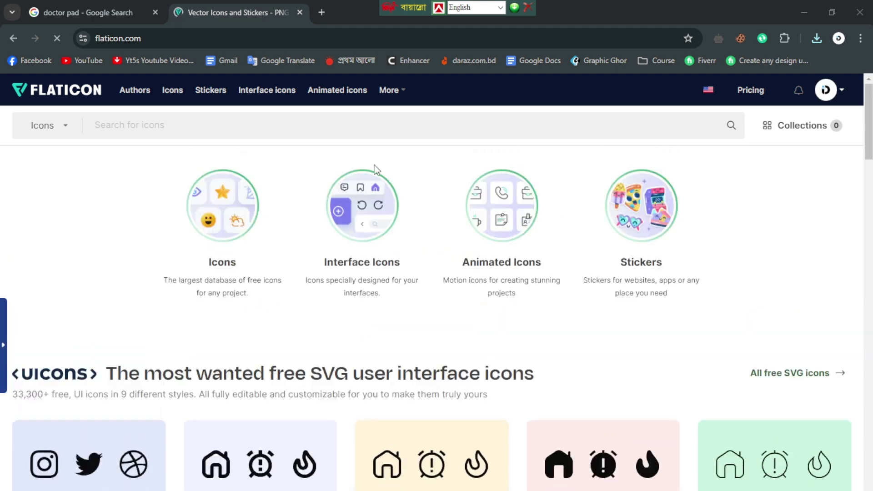
click(290, 126)
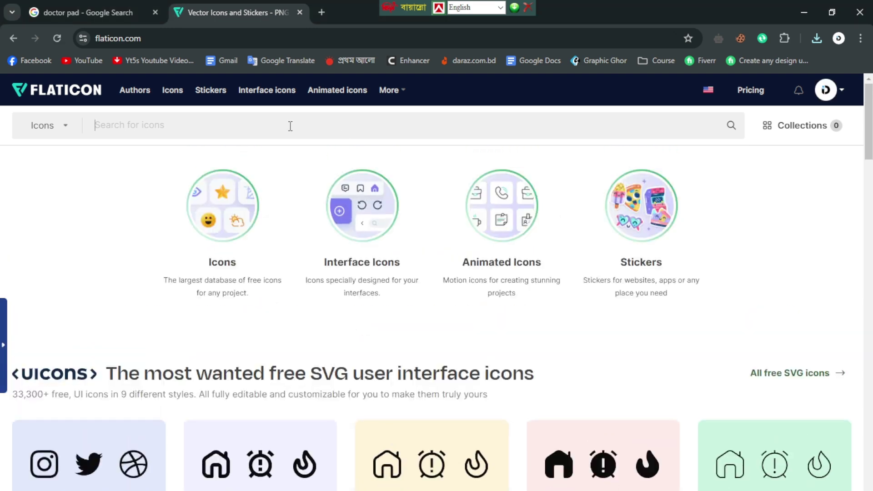
text(call)
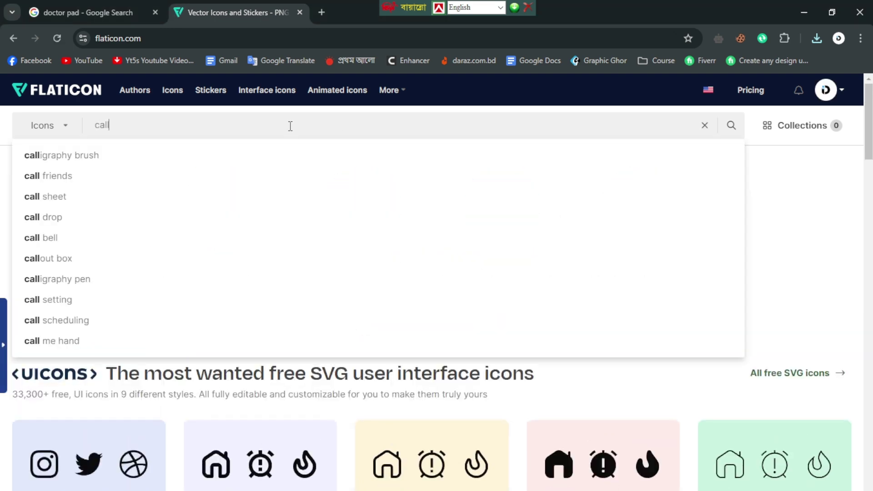
key(Return)
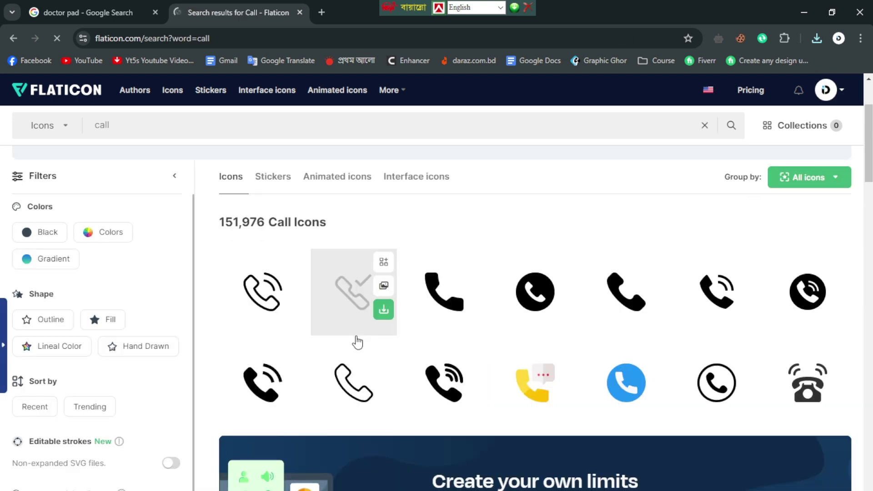
Step: Download the grey phone icon as a free PNG and dismiss the attribution reminder
scroll(737, 357, down, 1)
scroll(604, 335, down, 4)
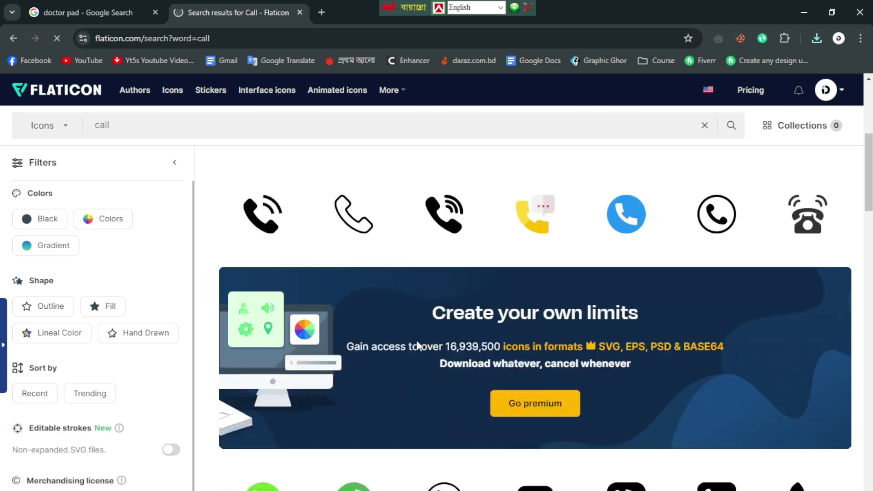
scroll(613, 361, up, 4)
click(747, 340)
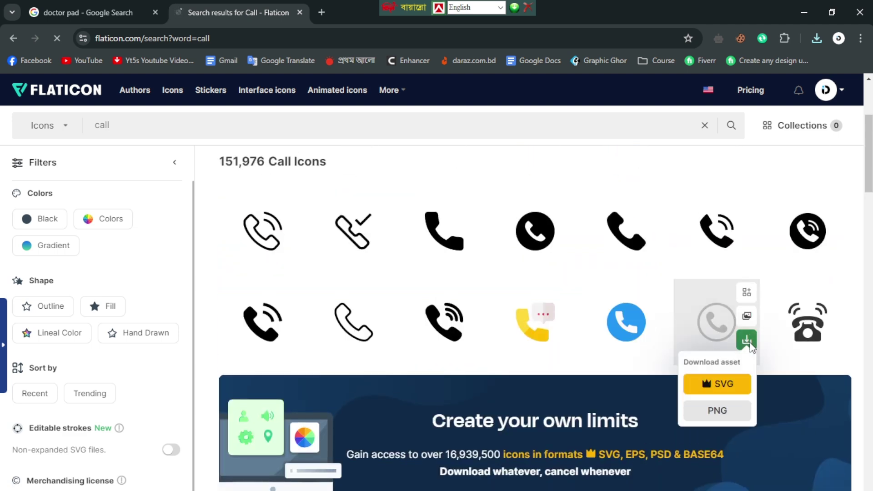
click(724, 410)
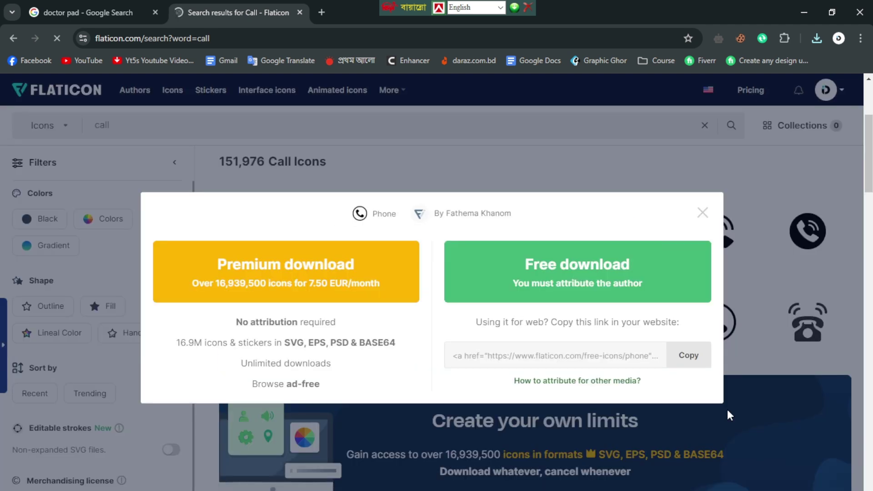
click(569, 278)
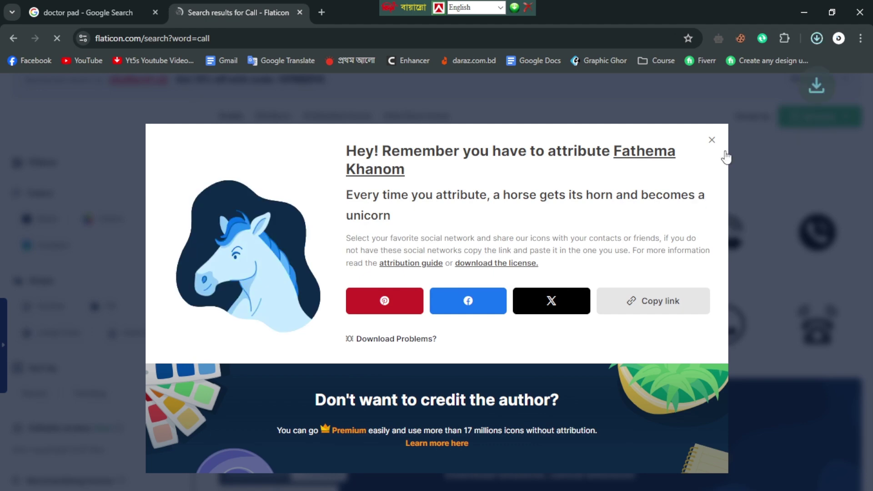
click(712, 142)
click(320, 36)
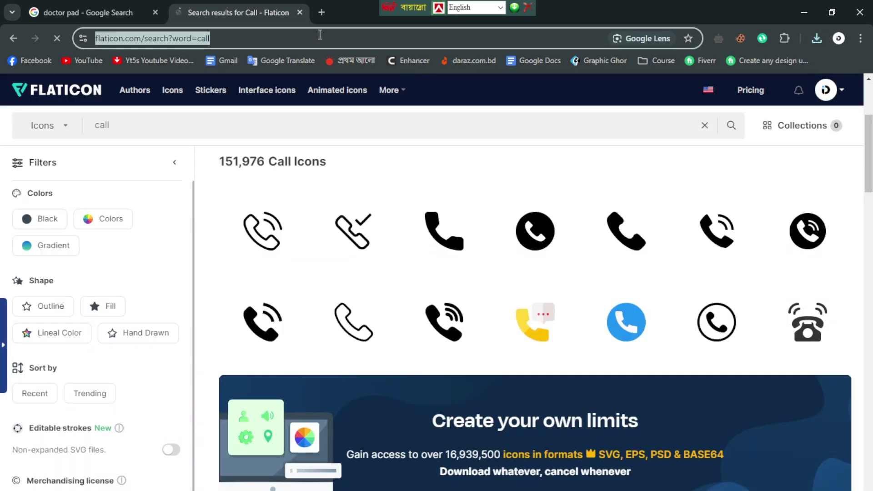
Step: Search 'grameenphone icon png' and save the Wikimedia Grameenphone logo to the Desktop
text(gra)
key(Right)
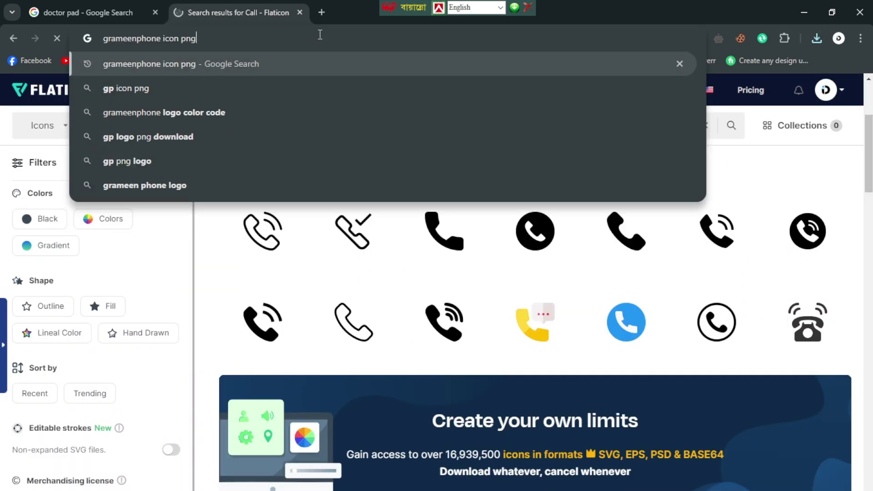
key(Return)
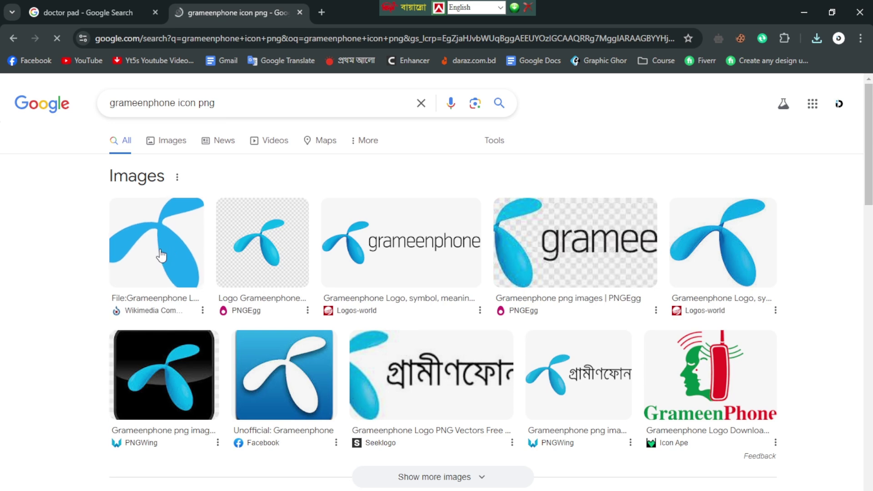
click(156, 237)
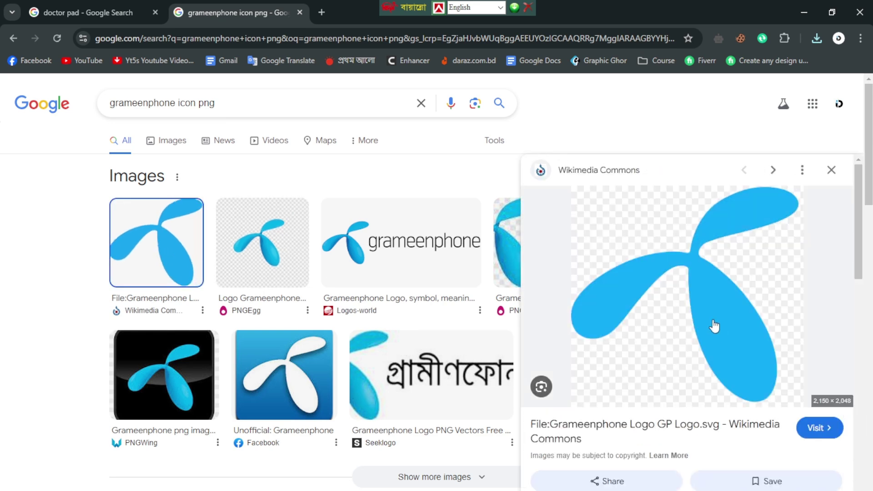
right_click(694, 277)
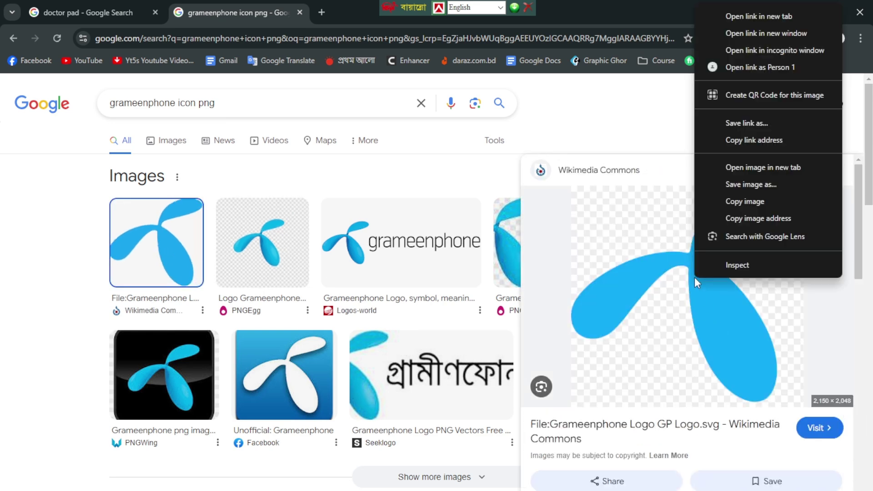
click(742, 185)
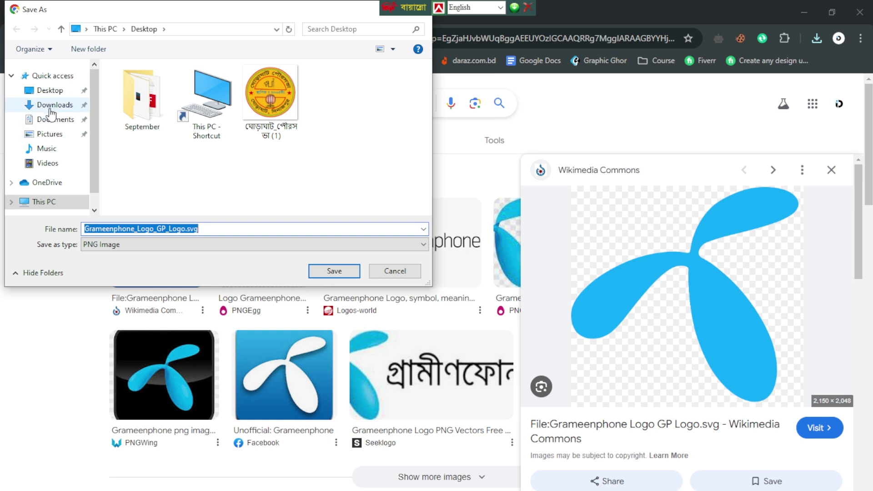
click(46, 90)
click(336, 275)
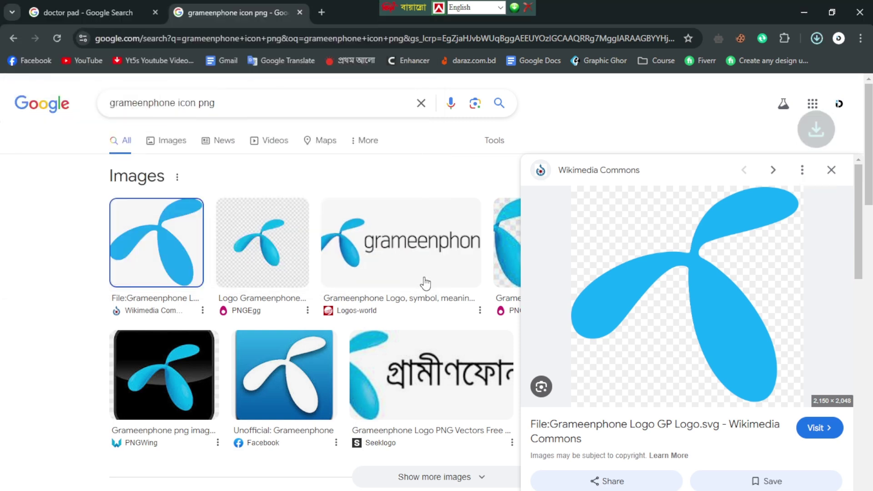
Step: Go back to Flaticon's 'call' icon results
click(247, 104)
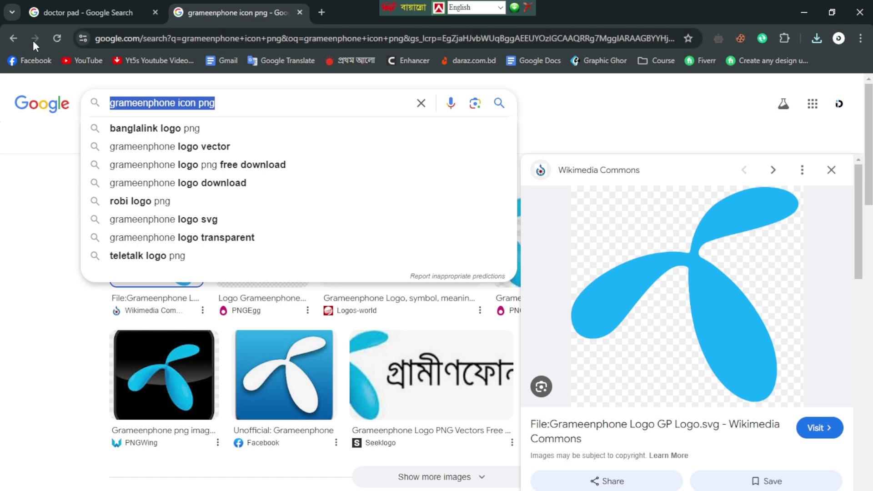
click(6, 43)
click(15, 40)
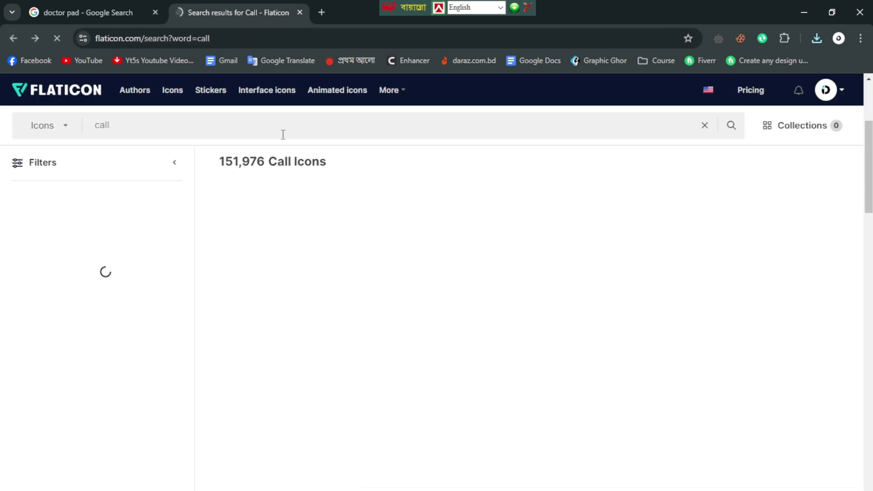
Step: Search Flaticon icons for 'star'
click(190, 124)
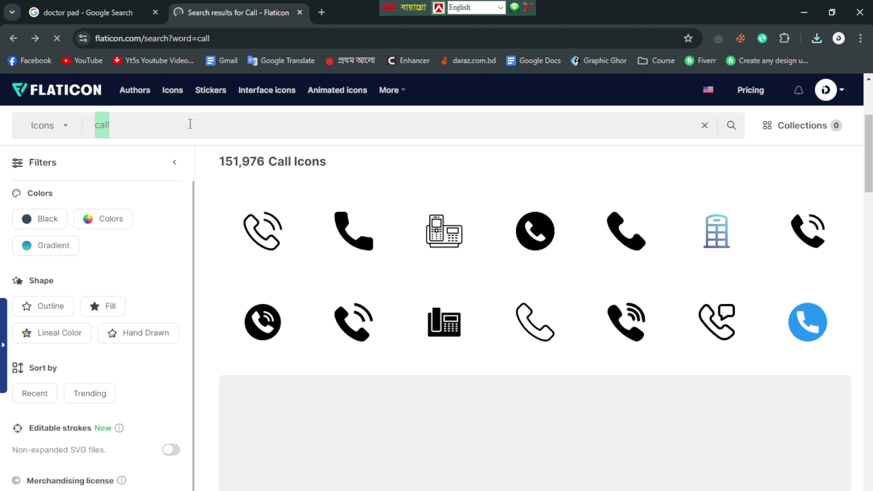
text(star)
key(Return)
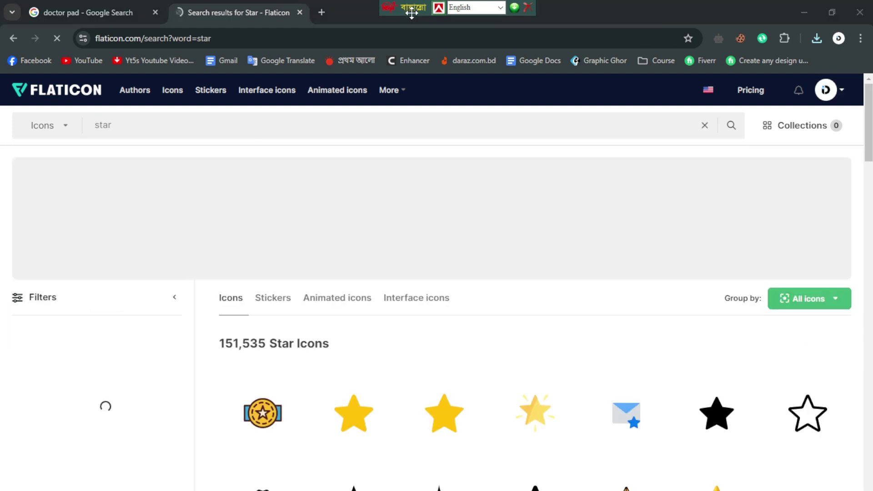
scroll(586, 348, down, 4)
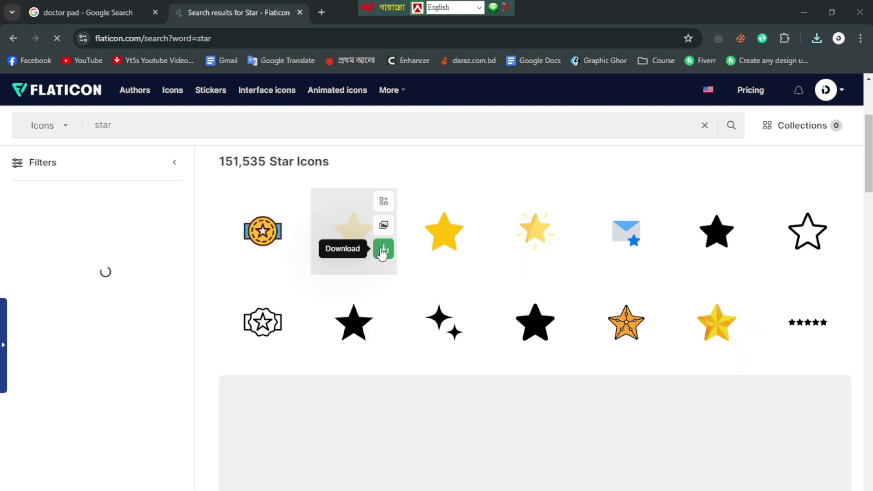
Step: Download the yellow star as a free PNG, close the attribution popup, and minimize Chrome
click(385, 250)
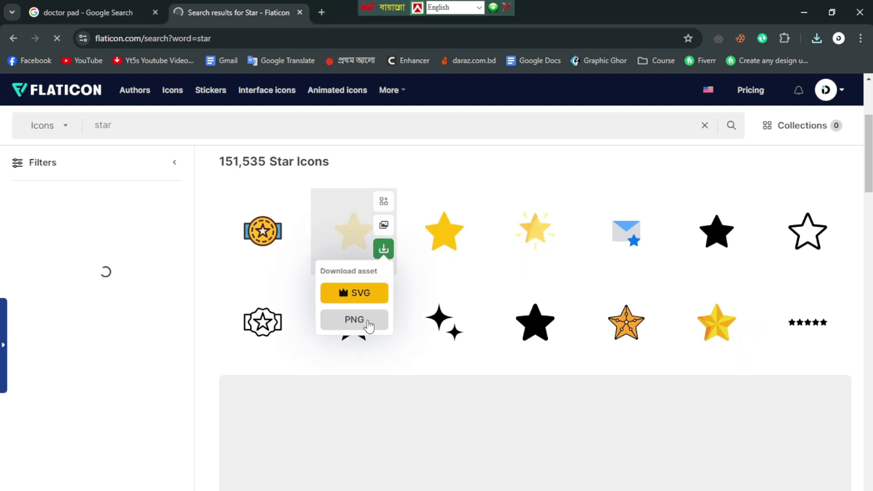
click(363, 321)
click(569, 279)
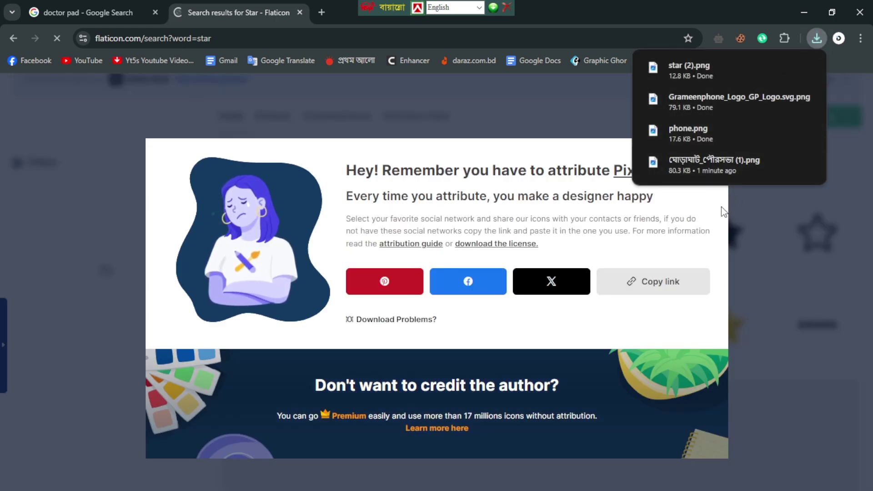
click(711, 155)
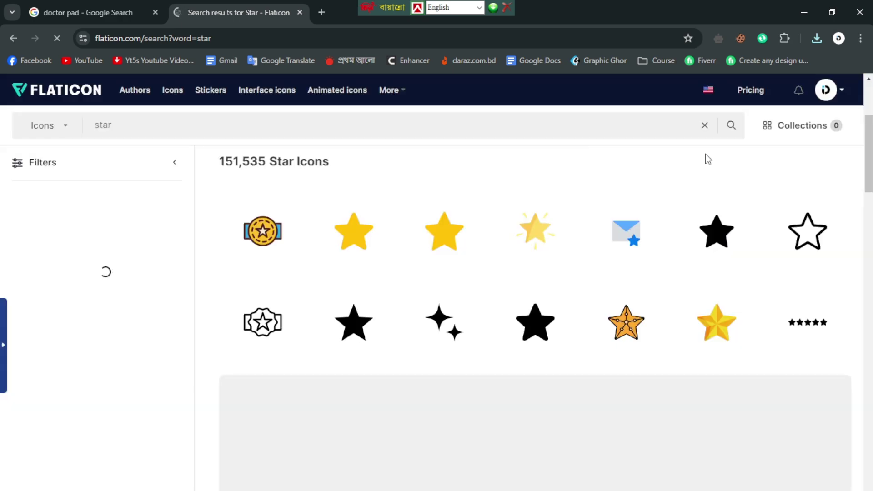
click(797, 11)
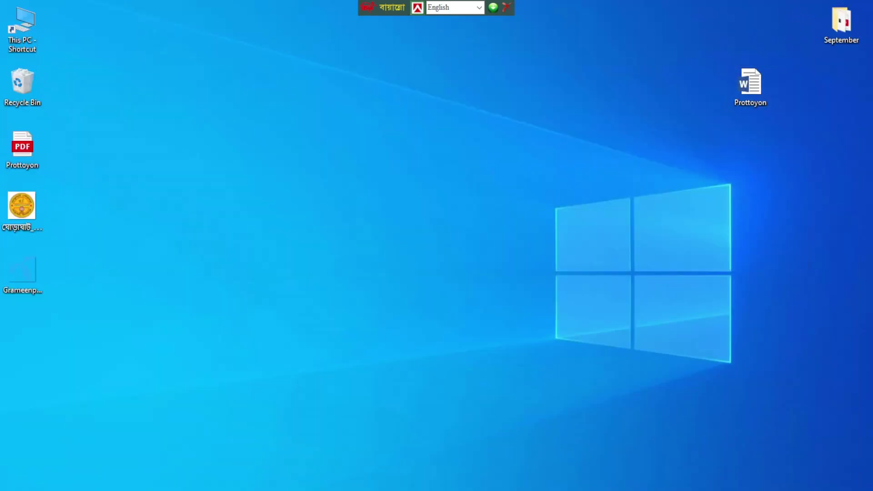
Step: Return to the Word letterhead and open the Insert tab's Text Box gallery
key(alt+Tab)
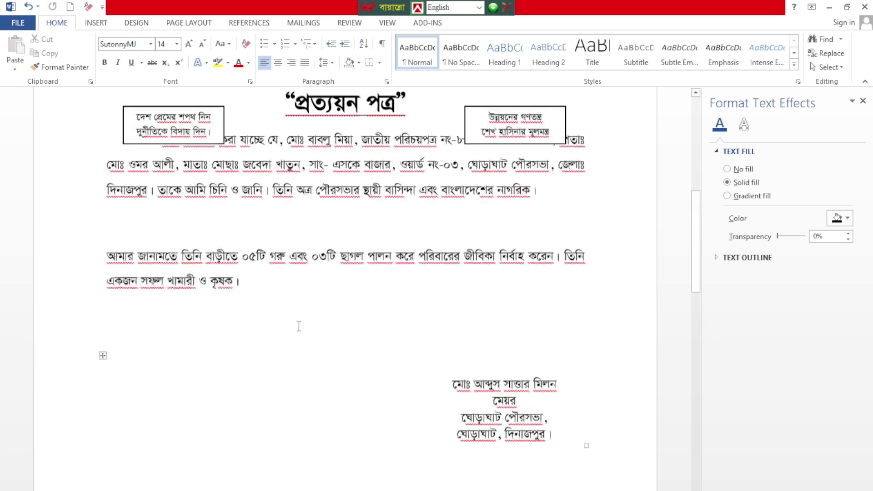
scroll(194, 270, up, 10)
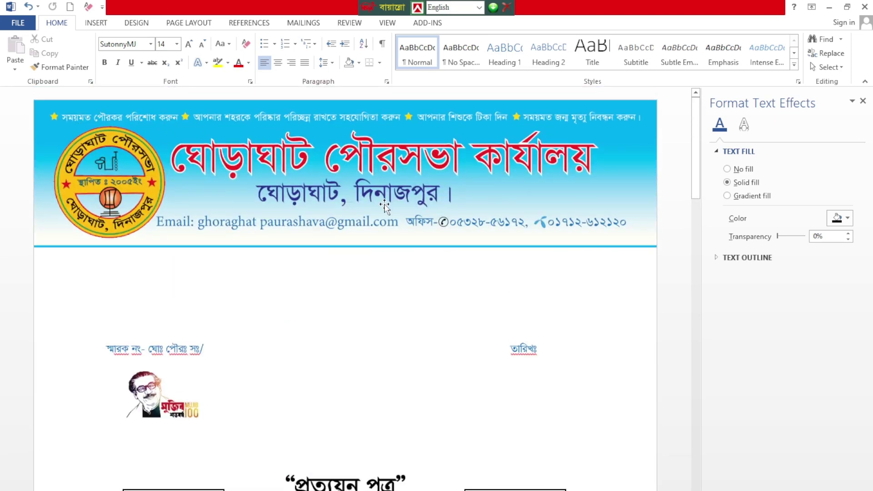
scroll(384, 205, down, 15)
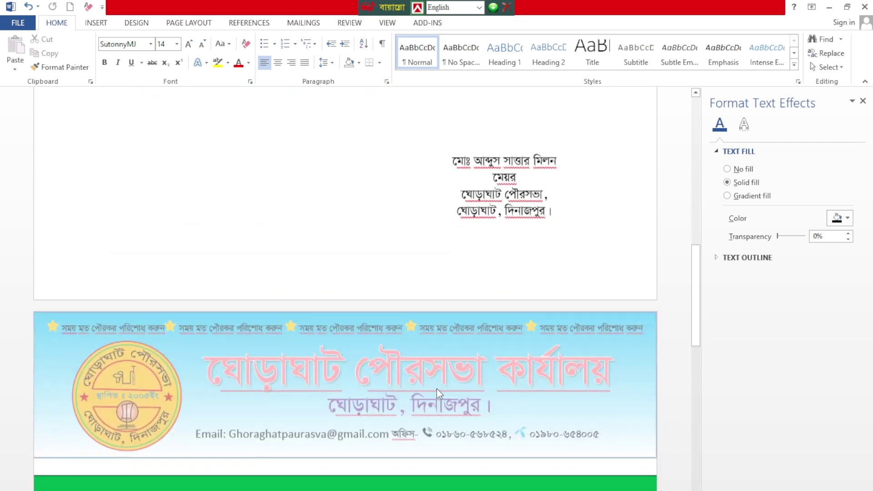
scroll(437, 389, down, 7)
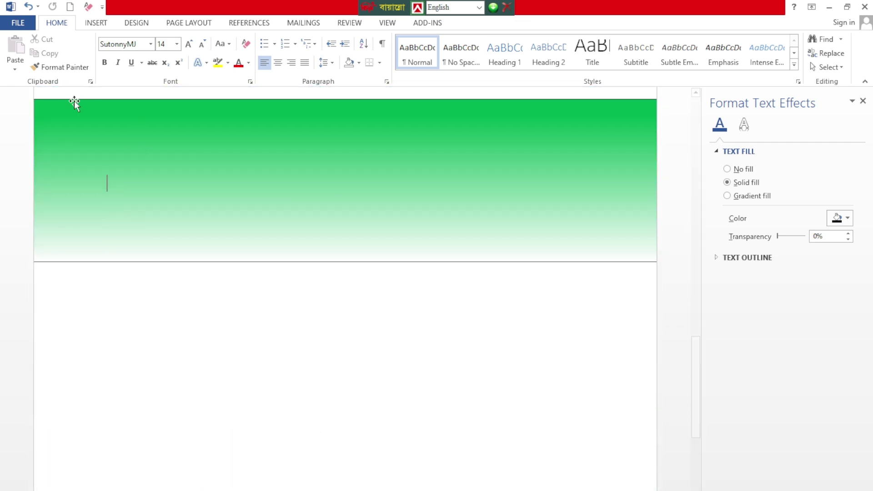
click(89, 24)
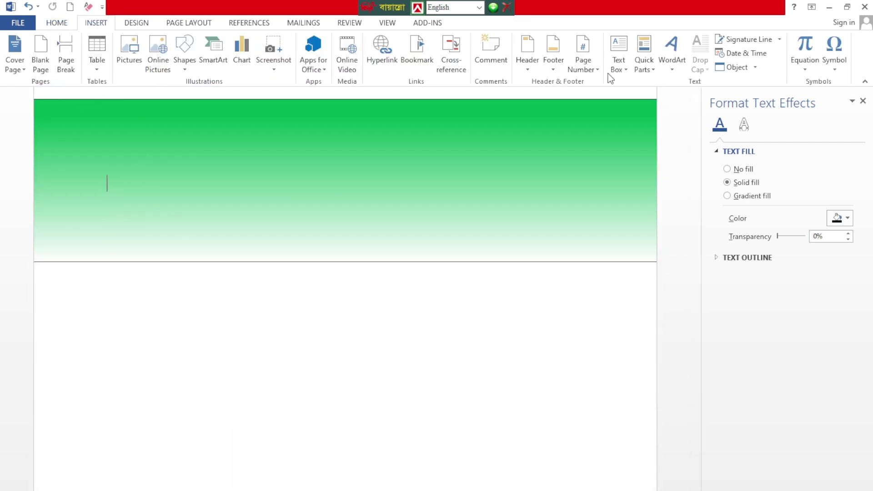
click(622, 55)
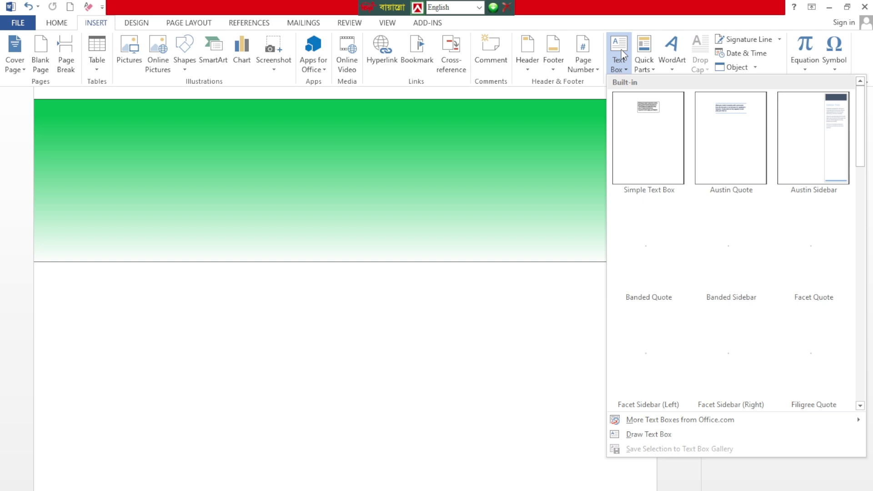
Step: Insert a Simple Text Box, shrink it to two lines tall, and delete its placeholder text
click(649, 116)
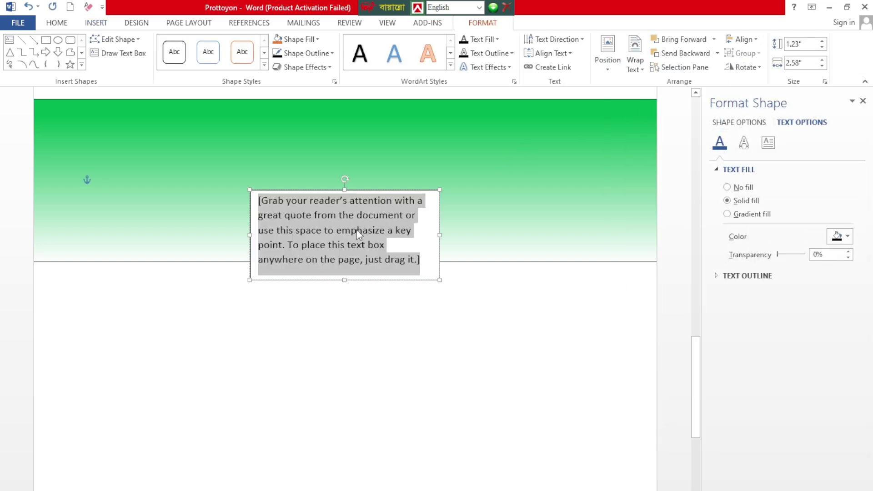
click(343, 289)
click(345, 275)
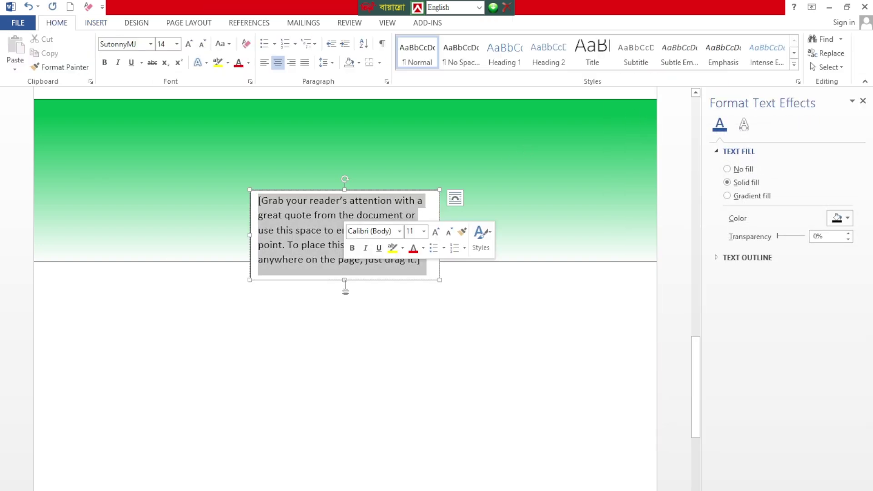
drag(344, 280, 346, 225)
click(351, 217)
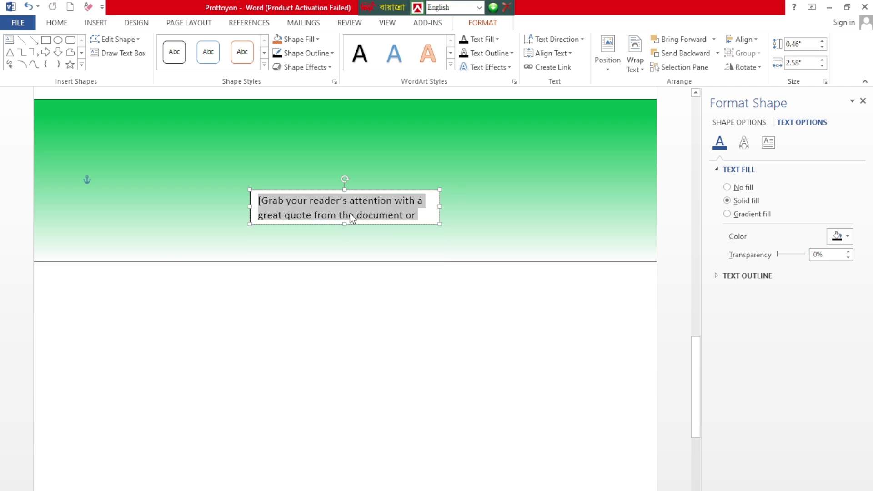
key(Delete)
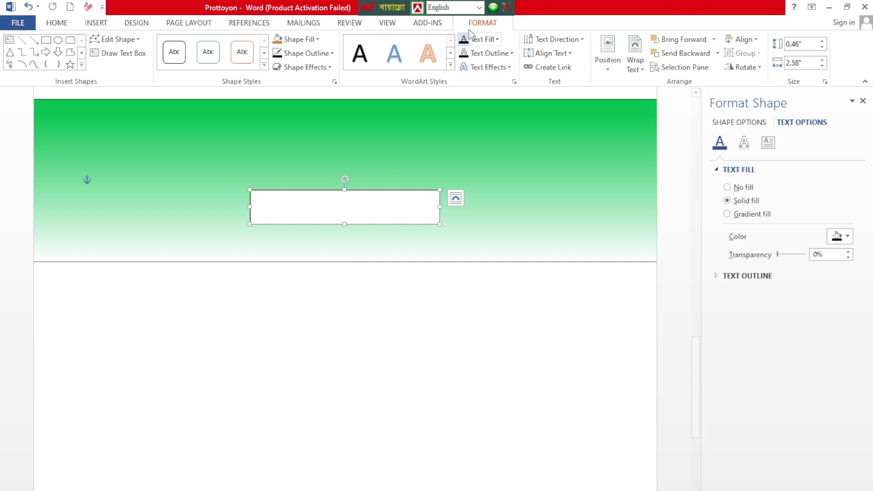
Step: Switch the keyboard to Bijoy Classic and set the font to SutonnyMJ
click(480, 7)
click(466, 33)
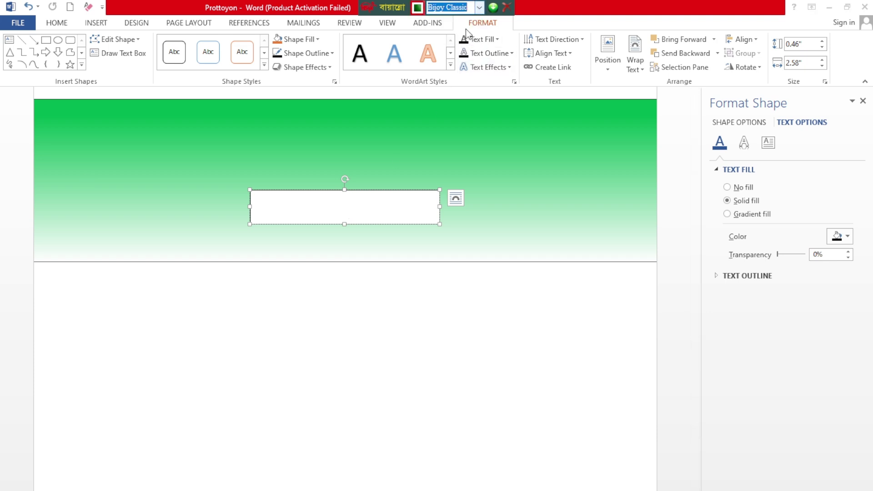
click(58, 25)
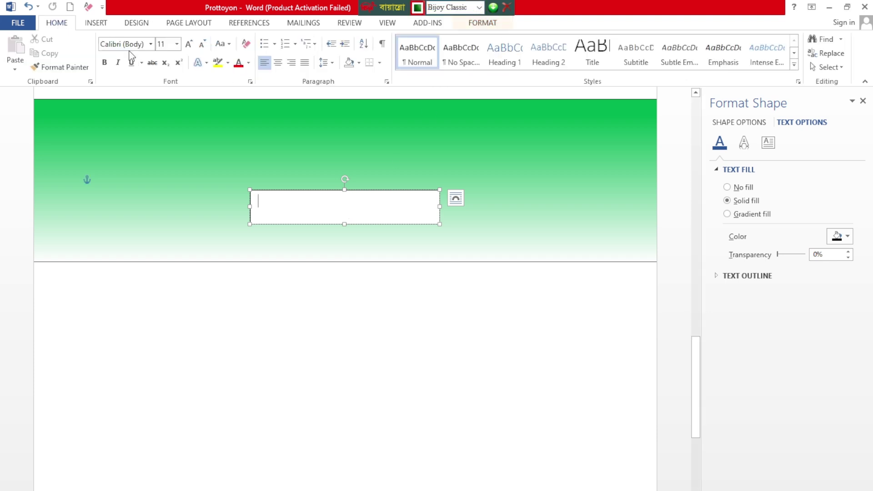
click(151, 44)
click(119, 115)
Step: Type 'সময়মত পৌরকর পরিশোধ করুন', stretch the box to both page edges, and raise it onto the band
text(সময়মত পৌরকর পরিশোধ করুন)
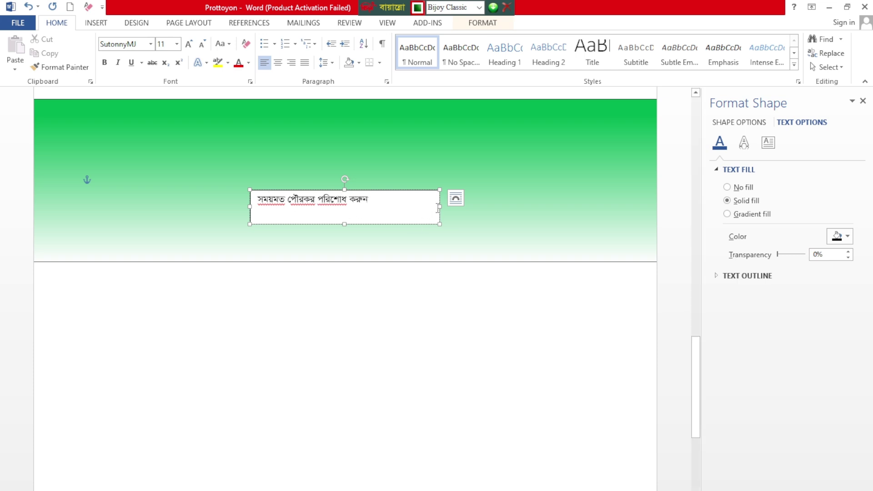
drag(440, 207, 579, 206)
drag(629, 209, 656, 219)
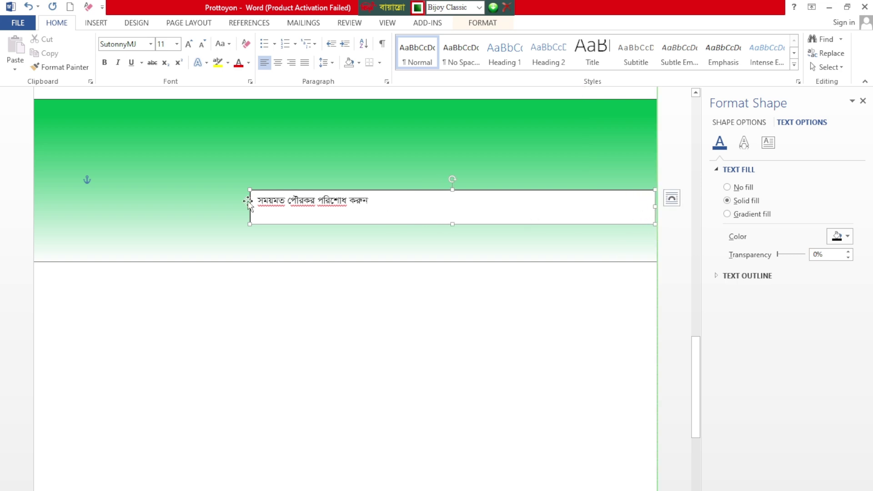
drag(251, 208, 32, 210)
drag(331, 191, 320, 164)
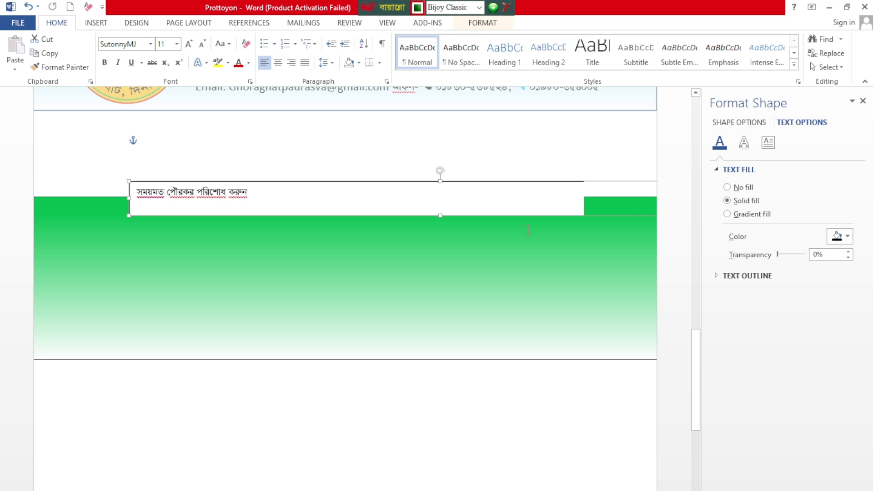
Step: Close the Format Shape pane, set the text box to In Front of Text, and move it onto the band
double_click(419, 184)
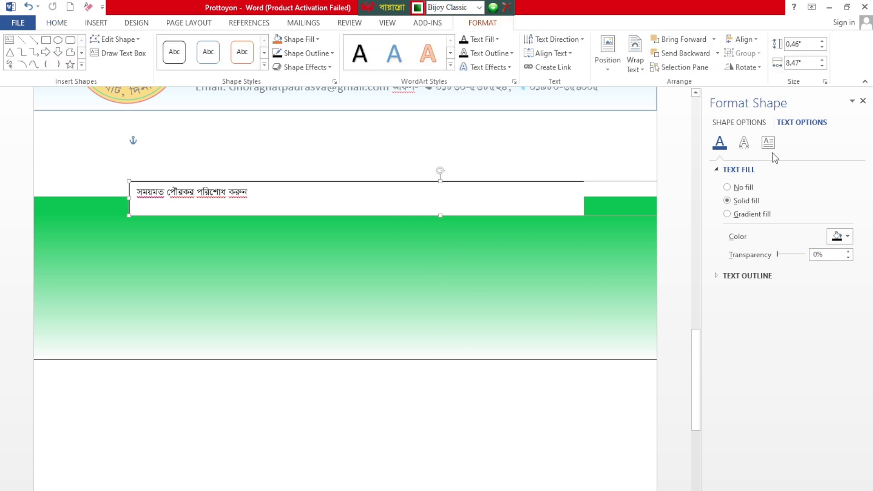
click(863, 101)
key(Down)
key(Down)
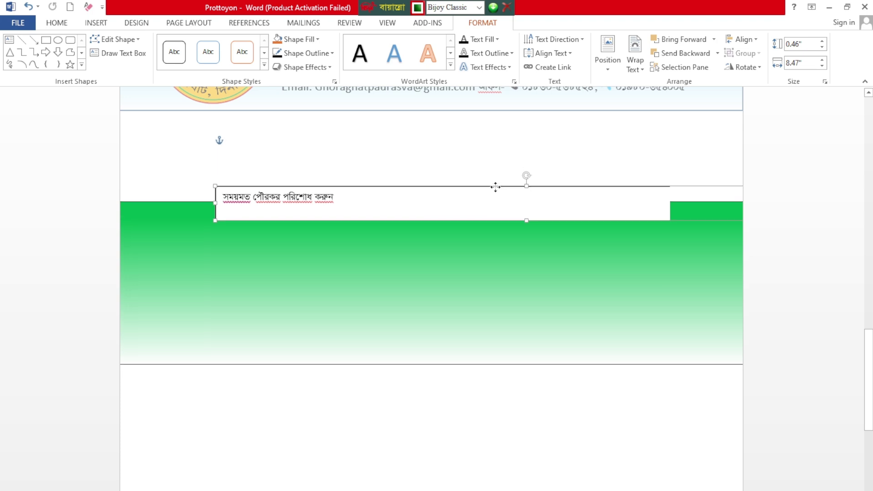
key(Up)
key(Up)
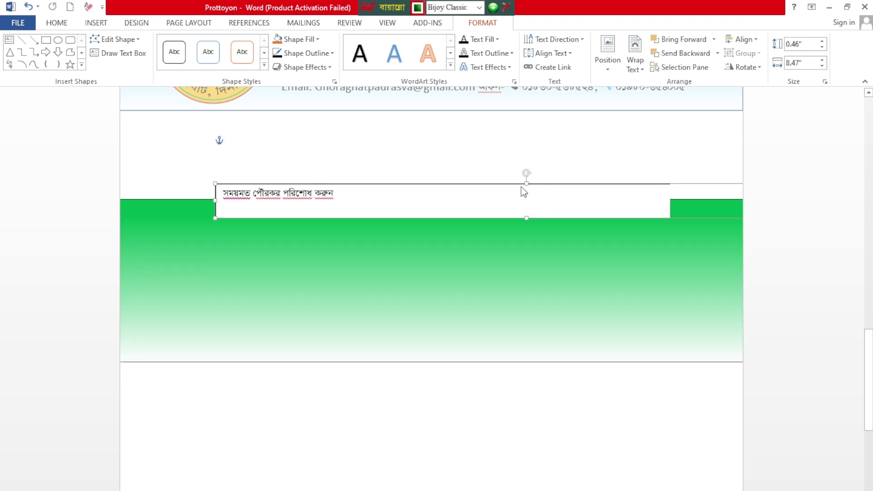
drag(518, 184, 303, 272)
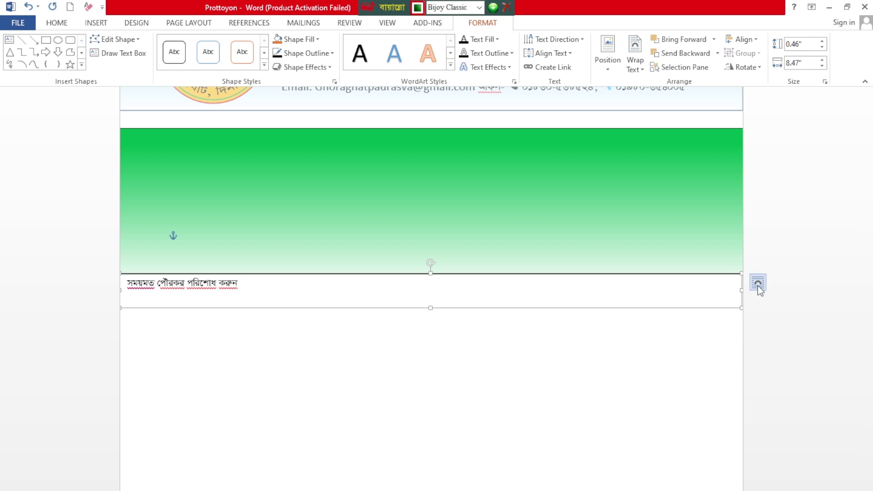
click(759, 283)
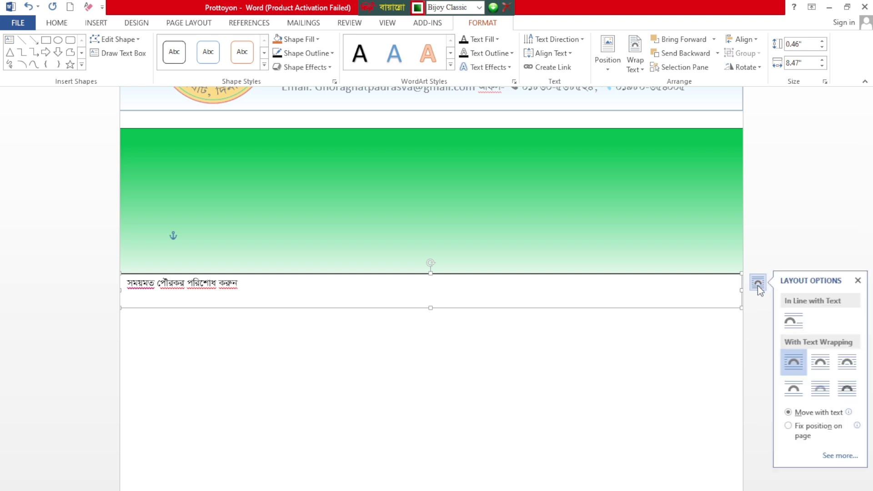
click(848, 391)
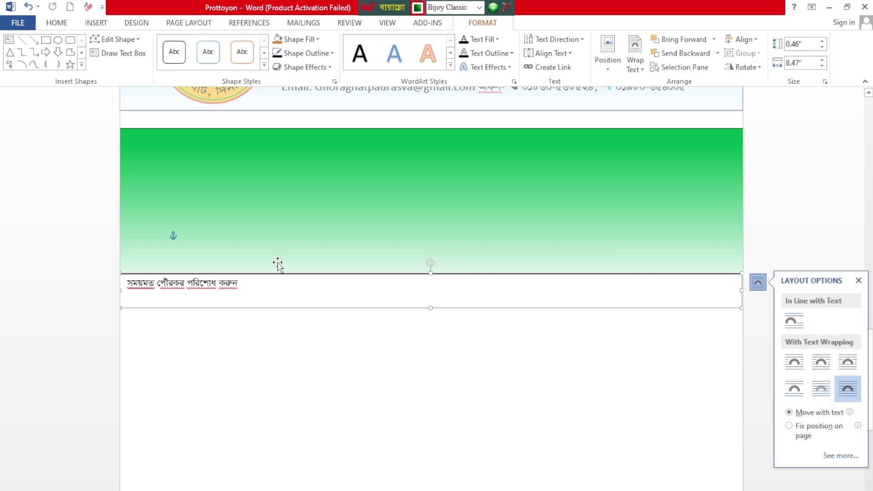
drag(421, 275, 418, 141)
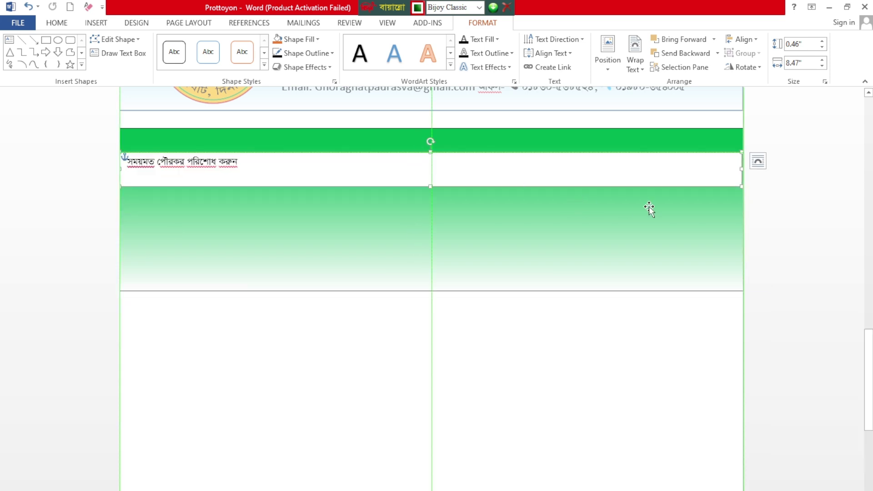
Step: Narrow the text box to 8.05" and position it just inside the band's top edge
drag(741, 171, 711, 173)
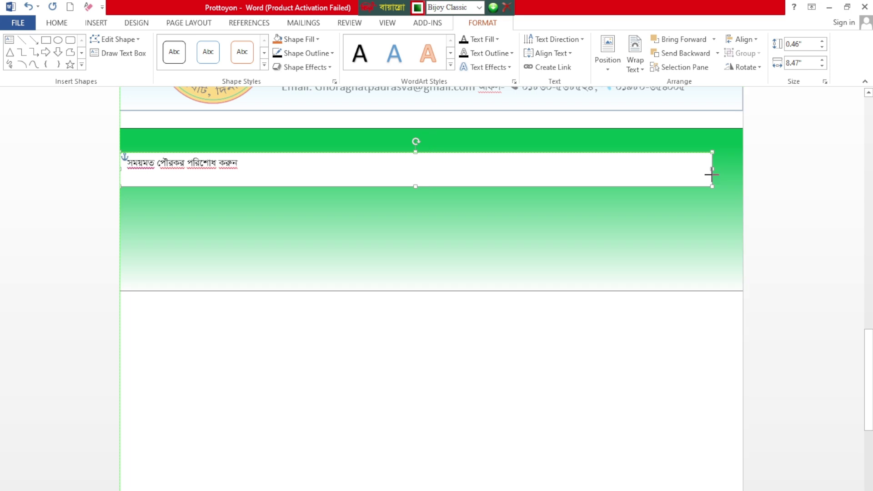
drag(434, 154, 461, 144)
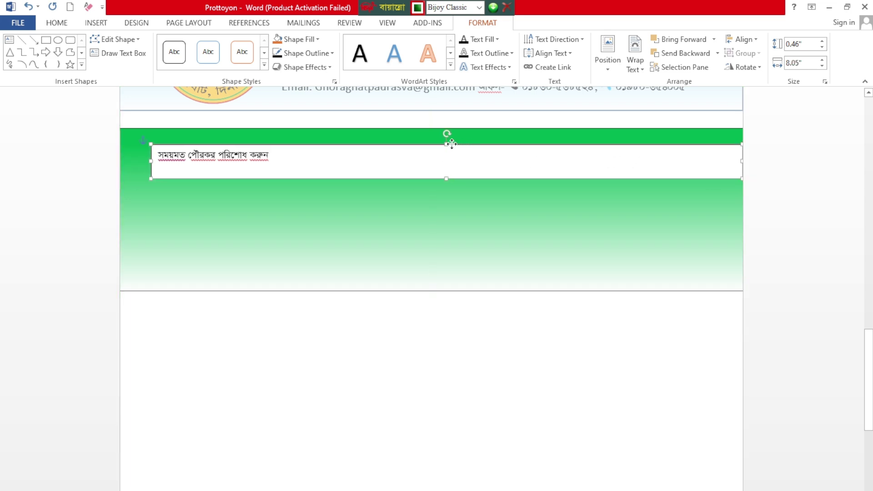
click(607, 54)
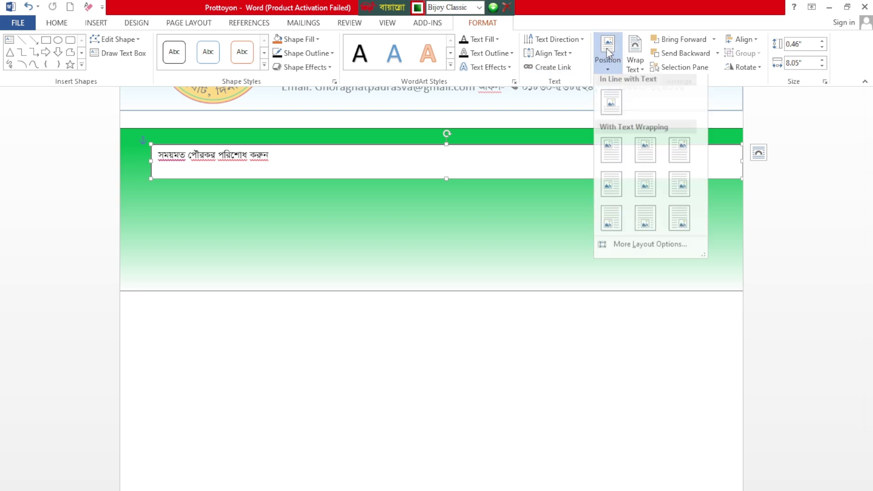
click(646, 159)
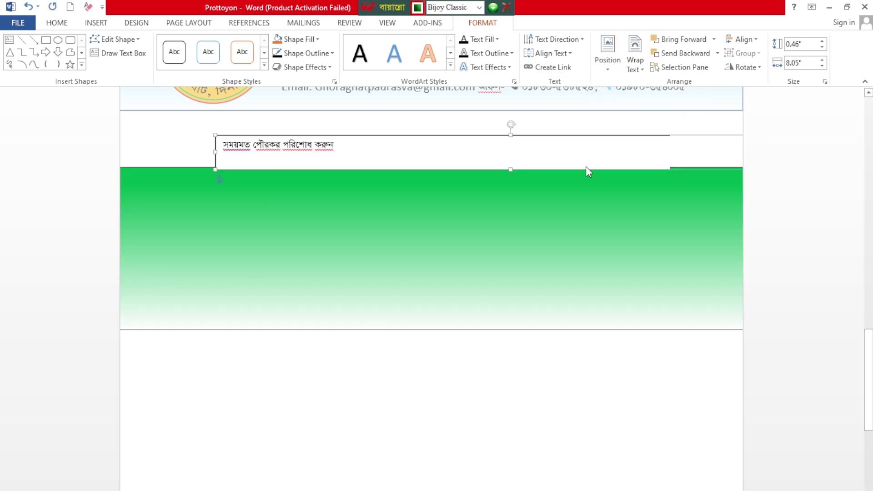
drag(500, 135, 392, 192)
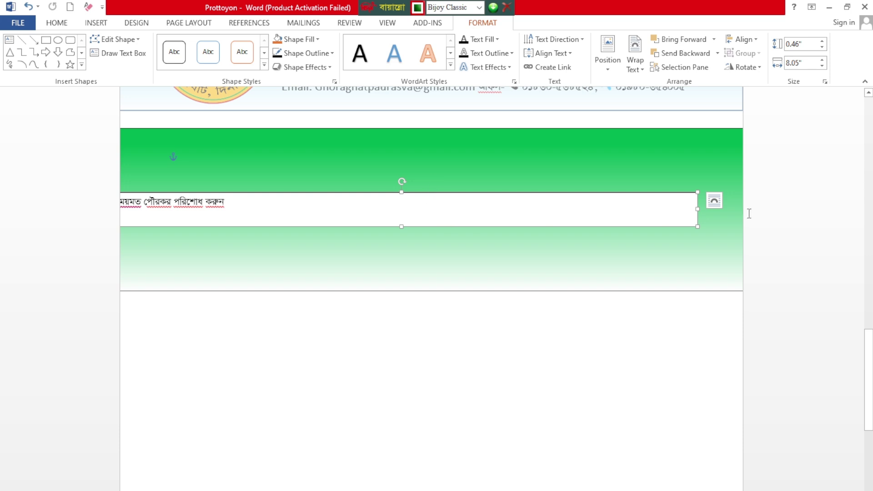
click(715, 201)
click(715, 200)
click(706, 200)
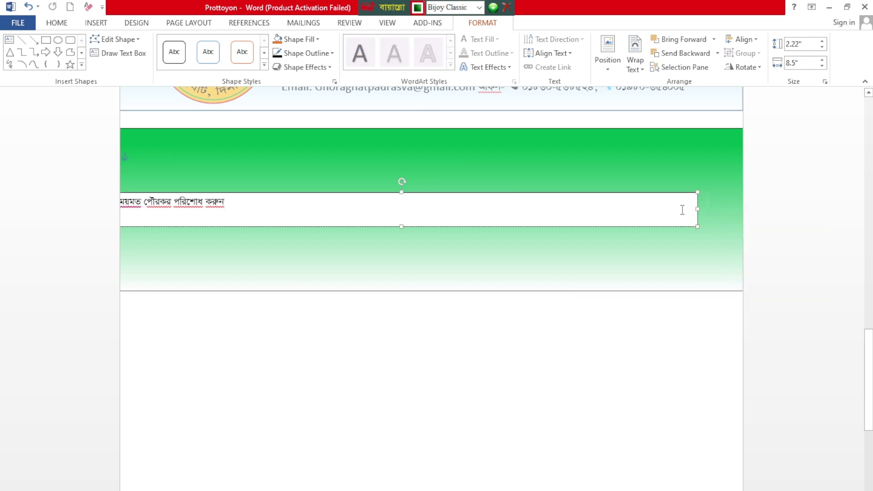
click(715, 201)
click(804, 307)
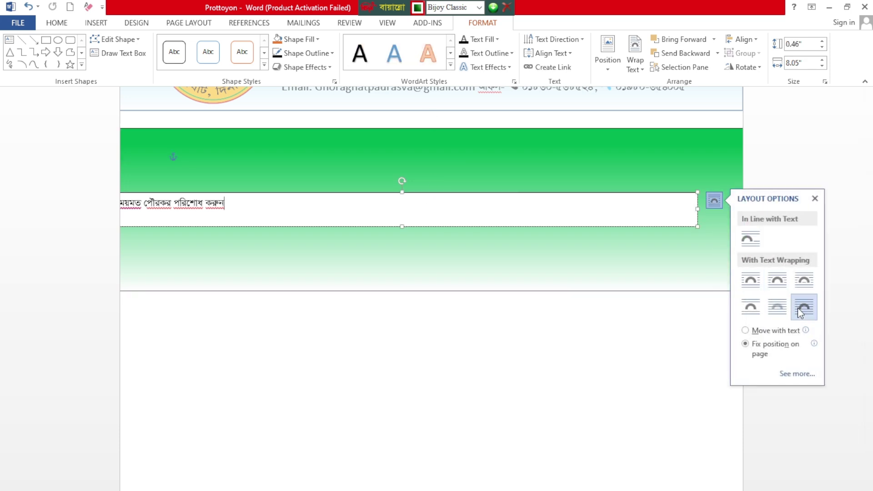
drag(392, 193, 407, 160)
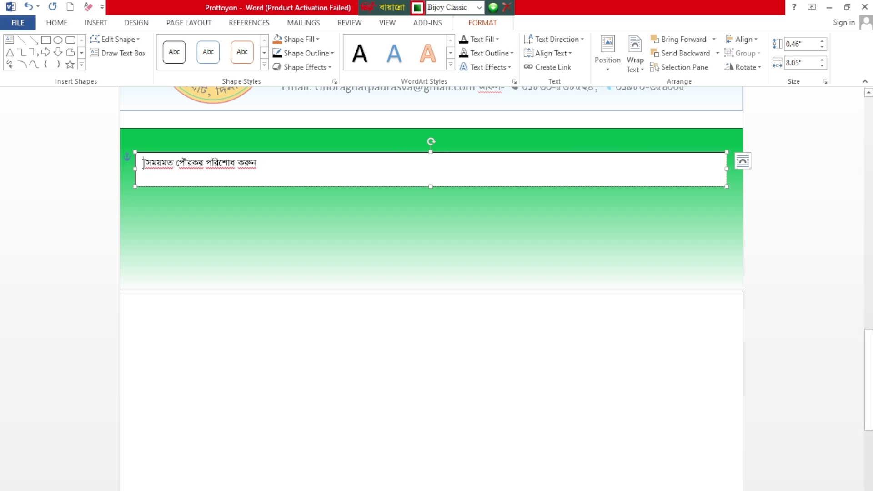
Step: Insert the star (2) picture at the start of the slogan text box
click(96, 23)
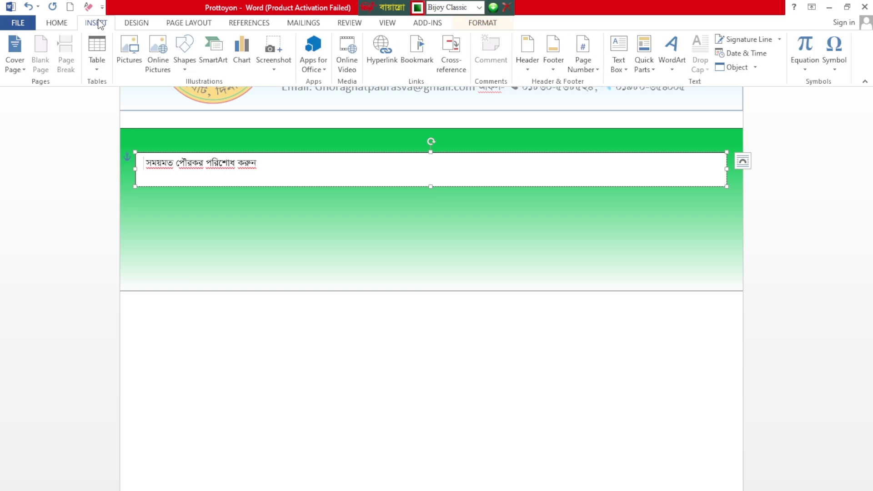
click(132, 53)
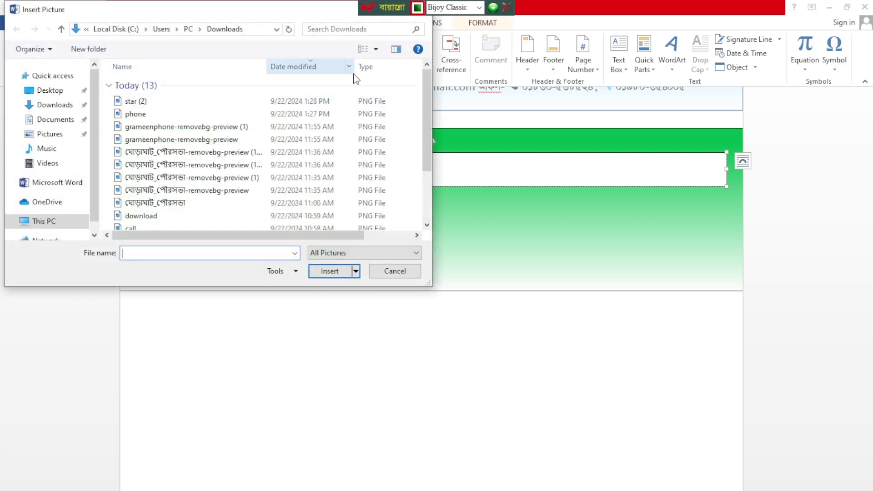
click(363, 48)
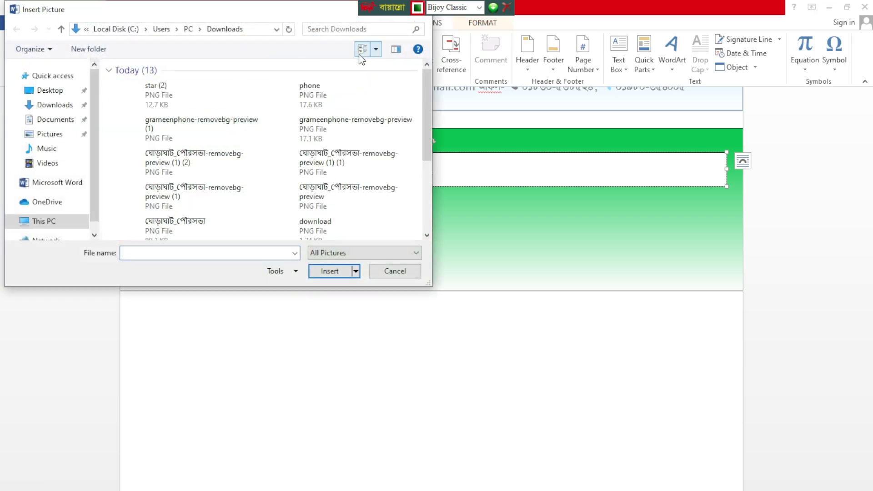
click(152, 97)
click(331, 271)
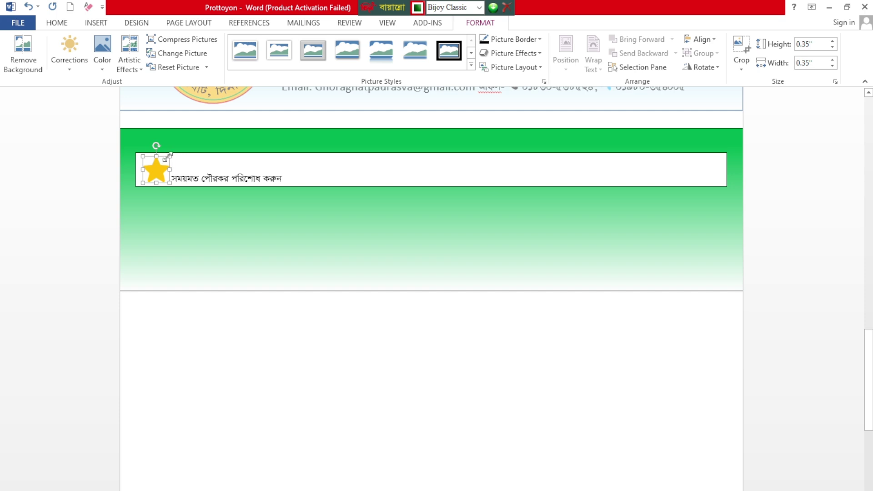
Step: Resize the star picture from 0.1" to 0.15" square
click(832, 48)
click(833, 47)
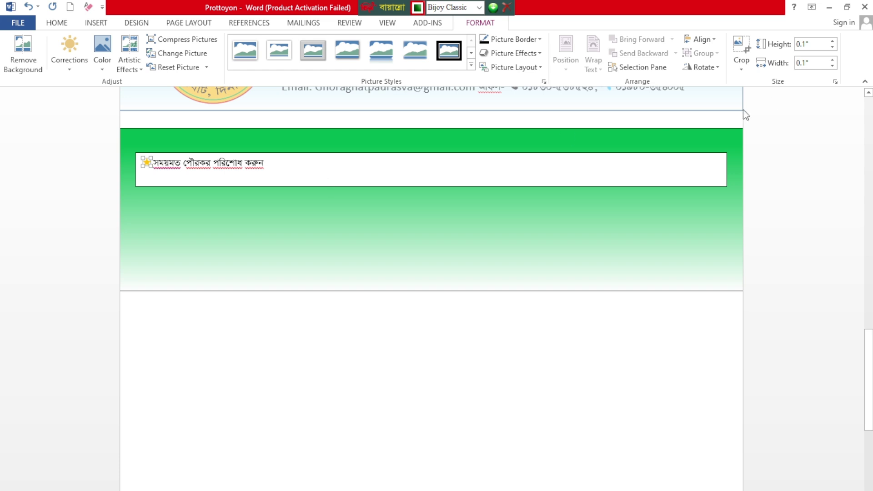
click(807, 43)
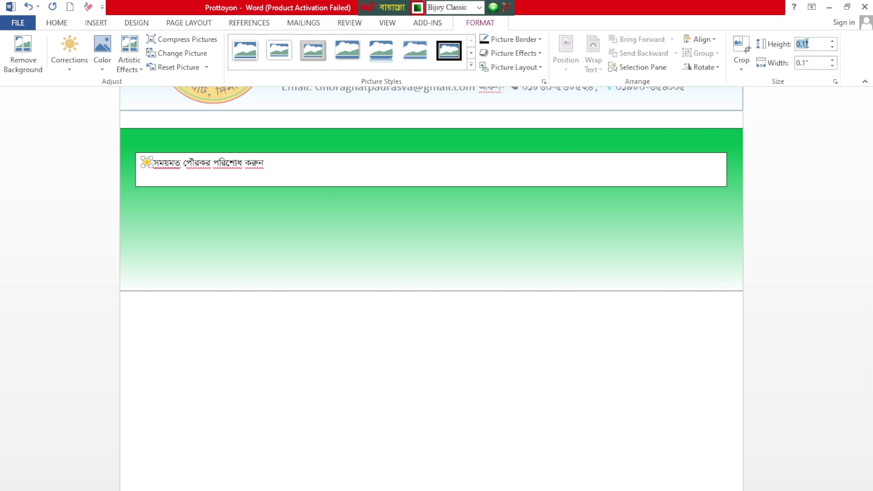
text(5)
key(Return)
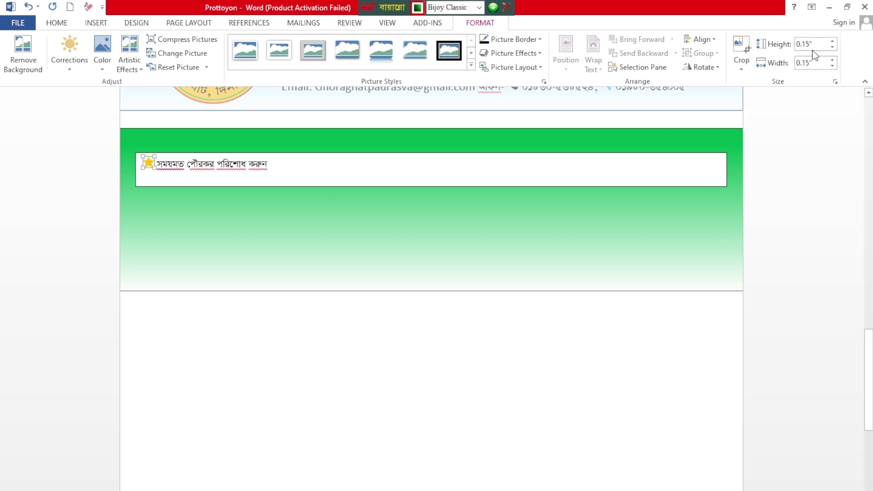
click(171, 164)
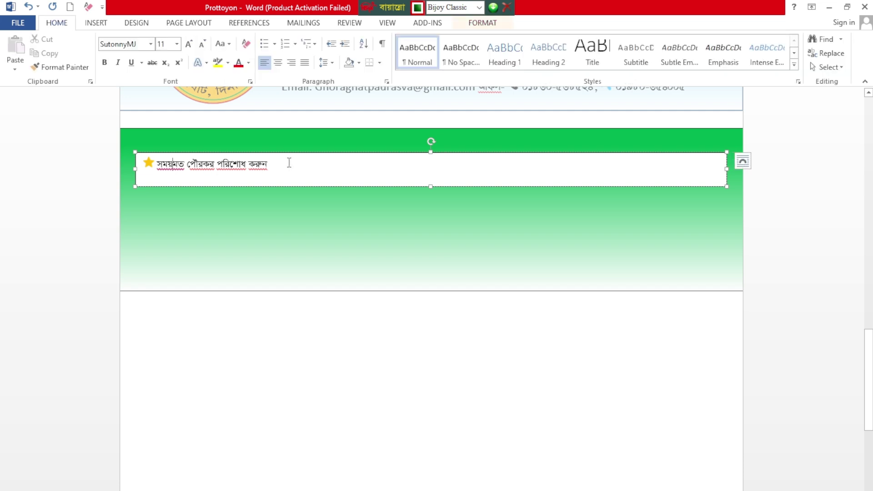
Step: Copy the starred Bengali slogan and paste it until it repeats four times on one line
drag(275, 165, 143, 167)
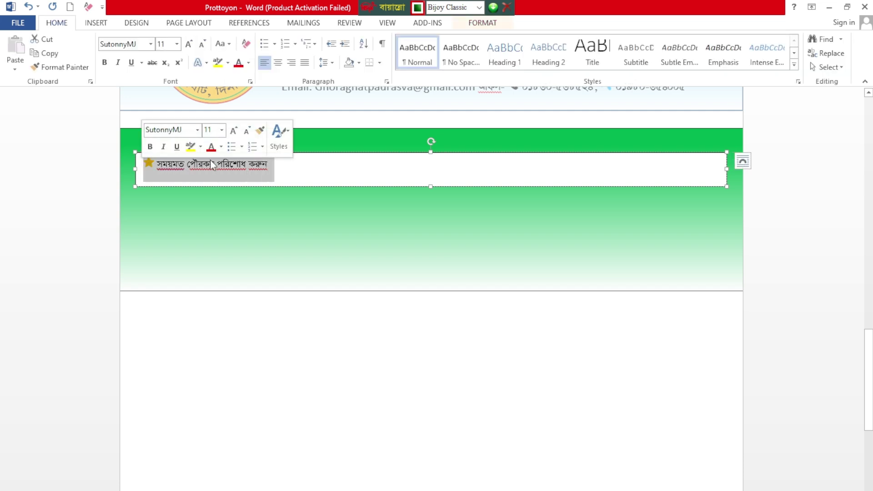
click(307, 166)
text(★ সময়মত পৌরকর পরিশোধ করুন)
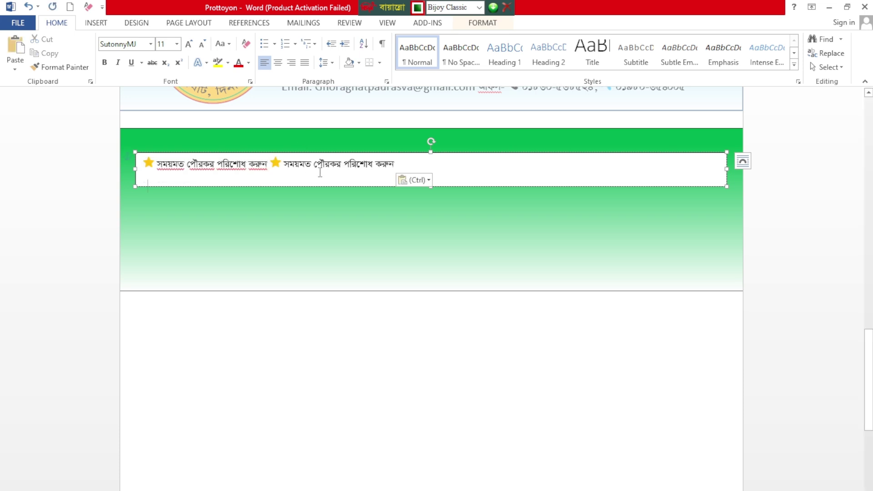
key(Return)
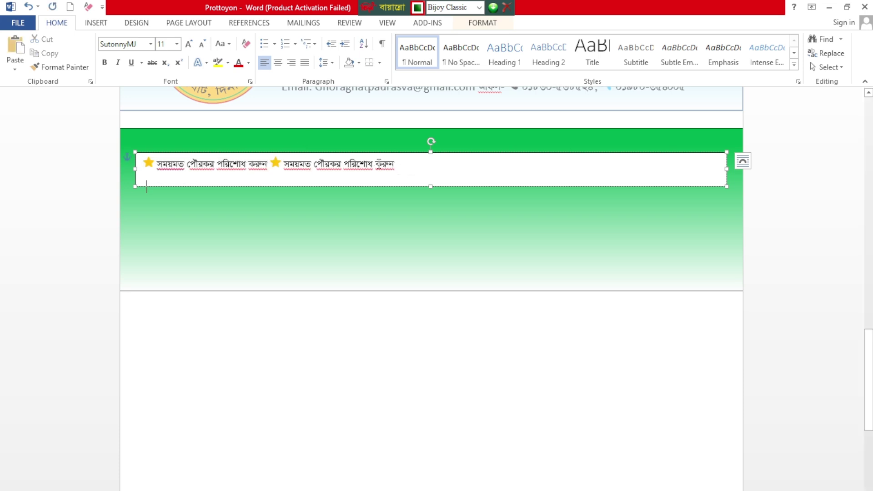
key(BackSpace)
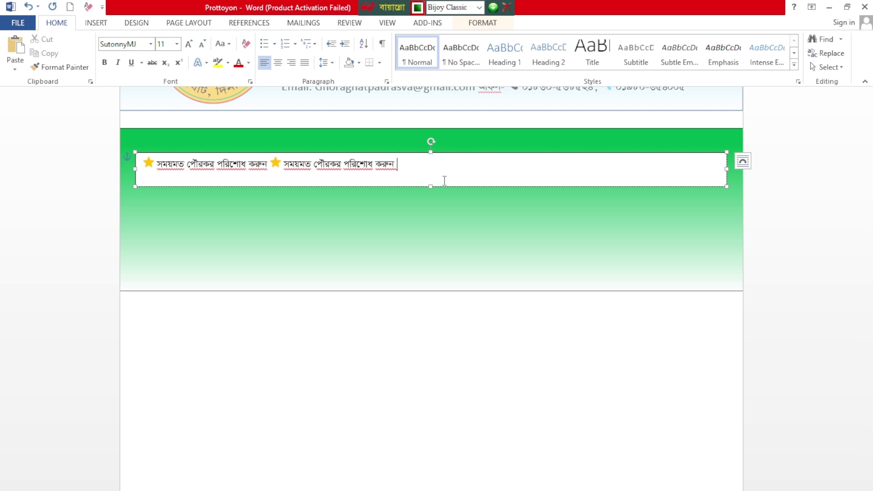
text(★ সময়মত পৌরকর পরিশোধ করুন)
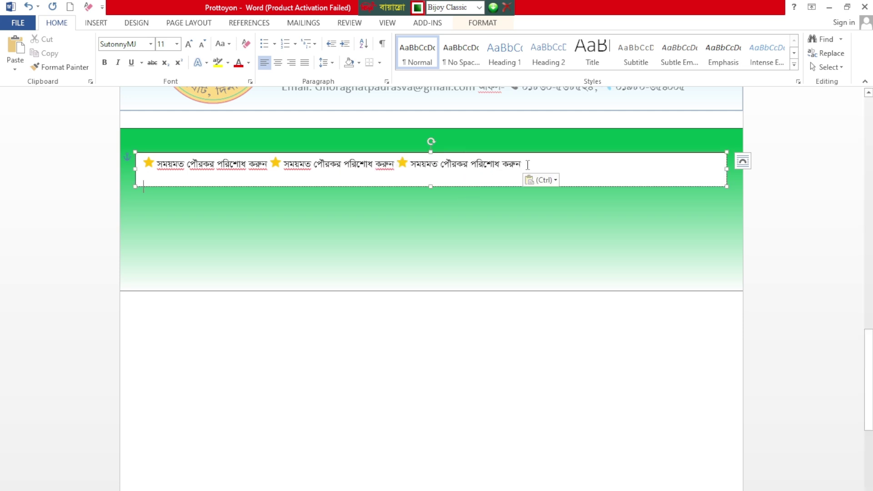
key(BackSpace)
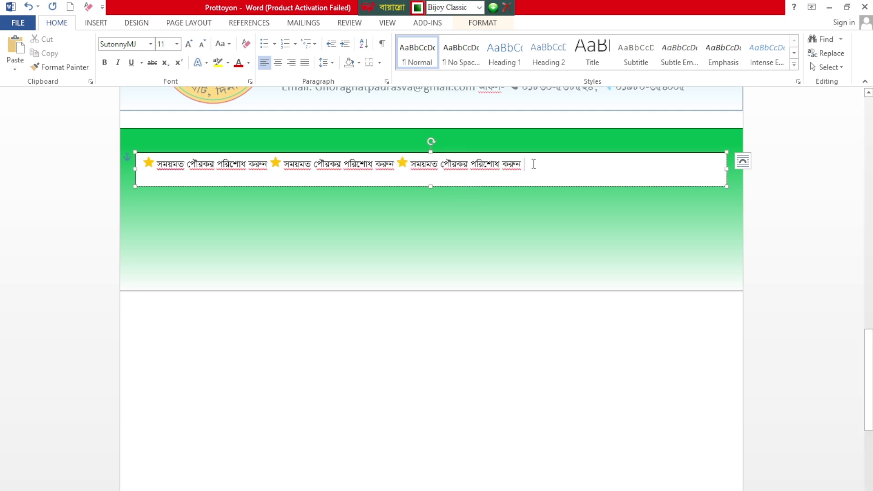
text(★ সময়মত পৌরকর পরিশোধ করুন)
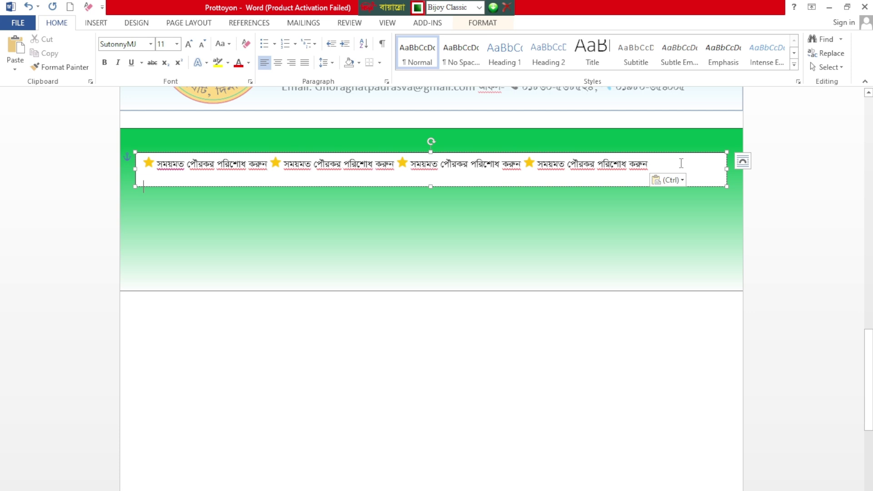
Step: Set all text in the text box to font size 12, then select the text box itself
key(ctrl+a)
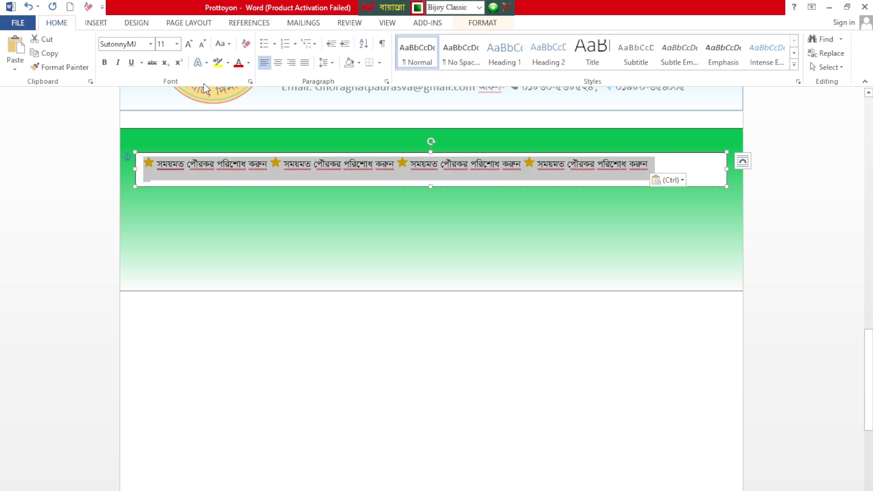
click(190, 45)
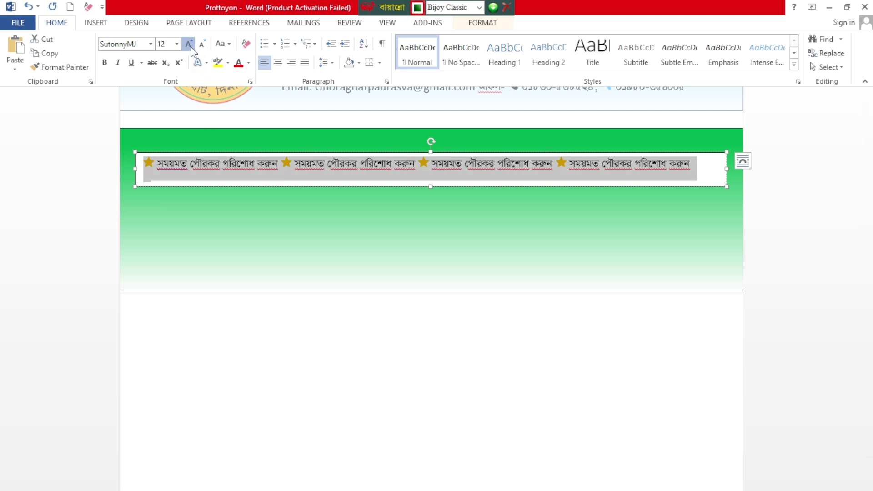
click(189, 45)
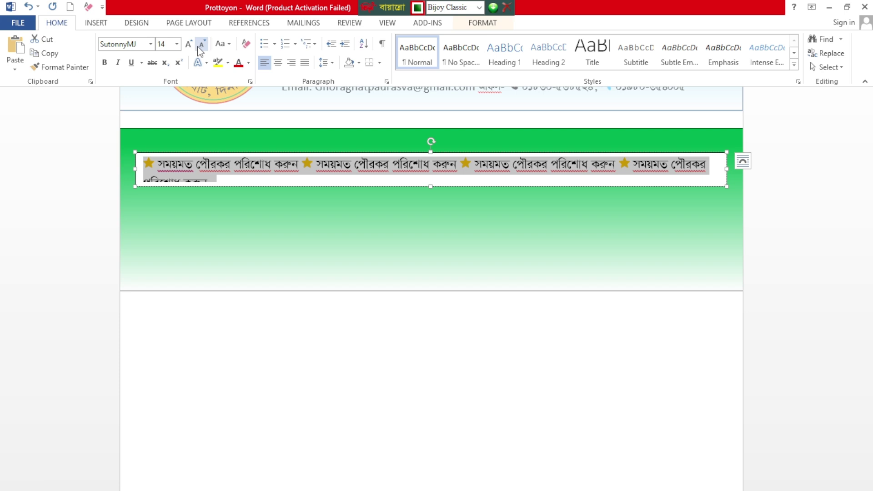
click(202, 46)
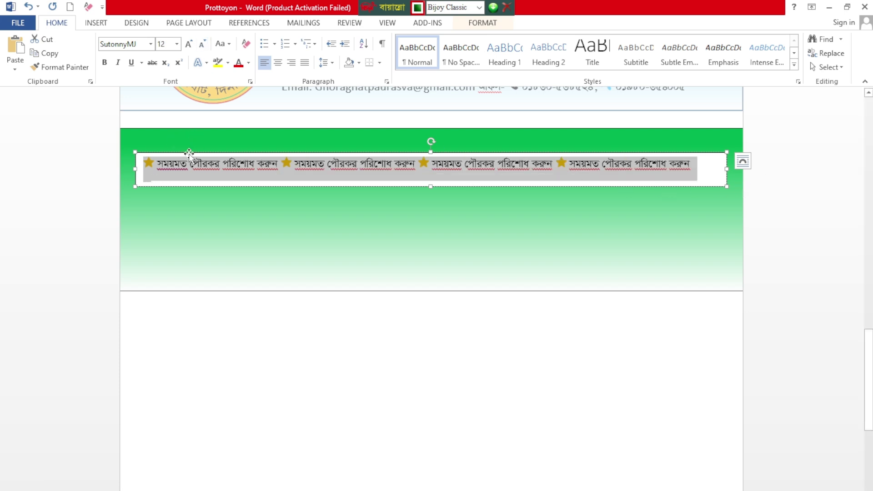
click(720, 162)
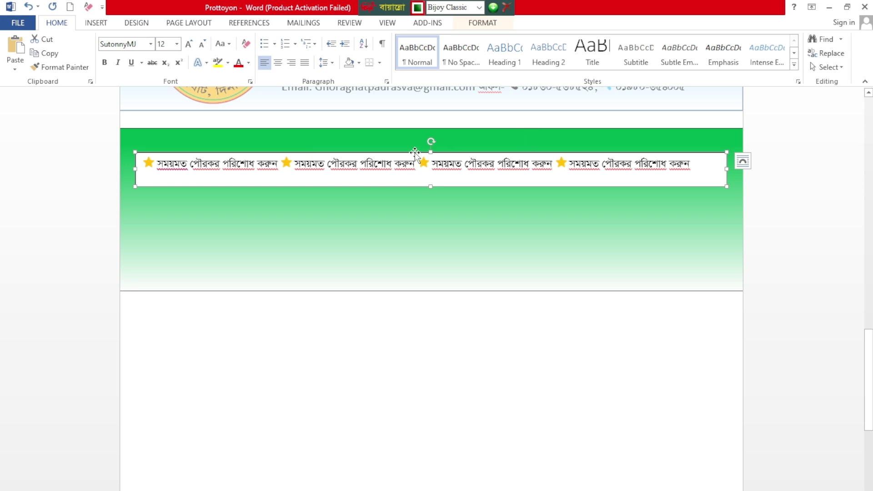
double_click(414, 151)
Step: Give the slogan text box No Outline and No Fill
click(310, 53)
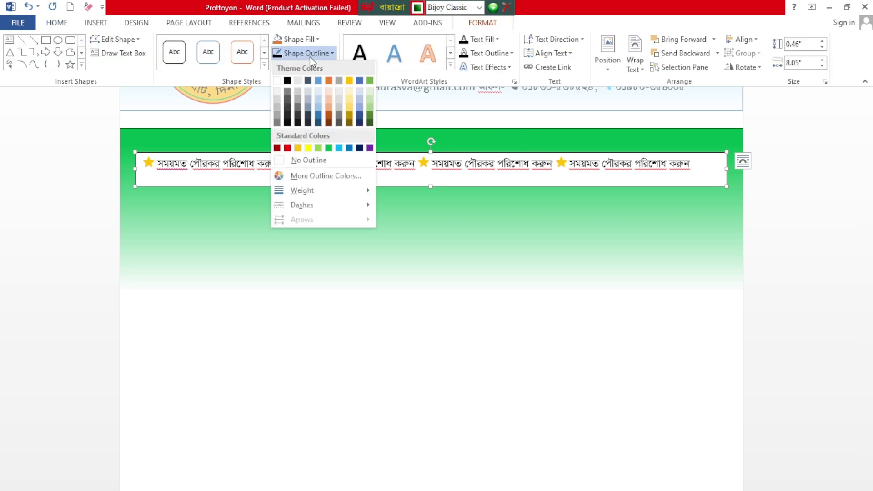
click(301, 159)
click(301, 40)
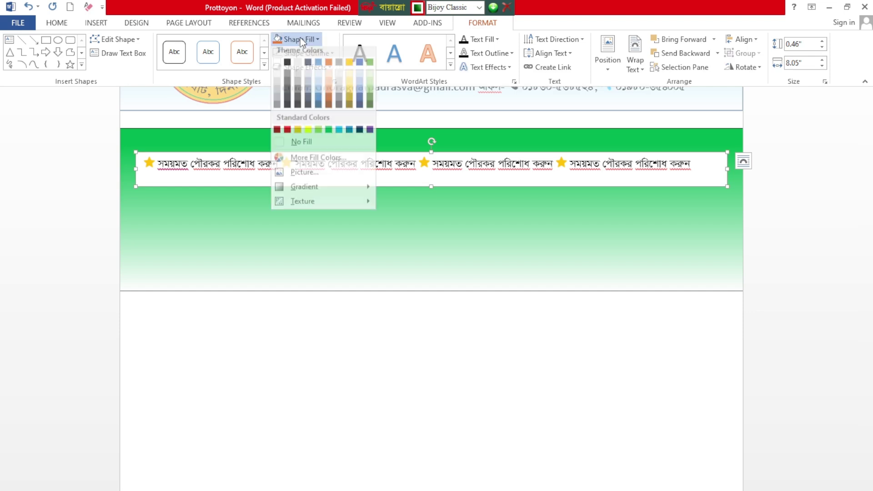
click(307, 143)
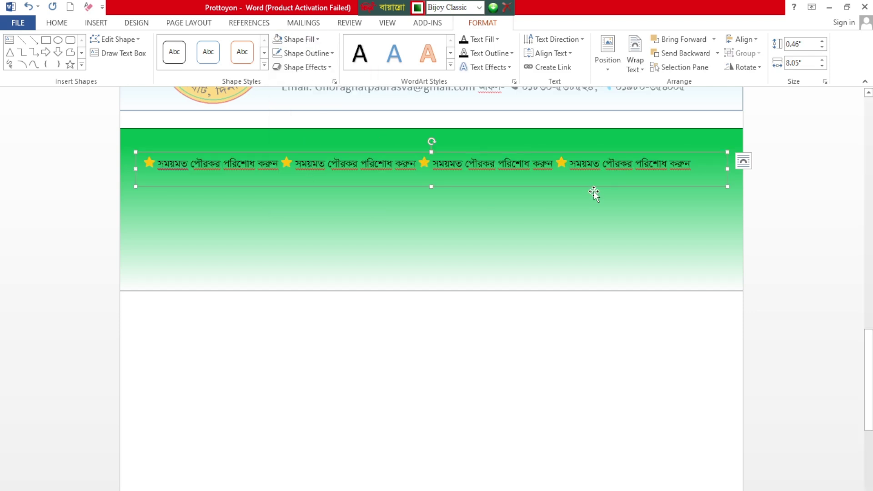
Step: Move the slogan text box up to the top of the green band, nudging it slightly right
drag(593, 192, 595, 175)
key(ctrl+Right)
key(ctrl+Right)
key(ctrl+Right)
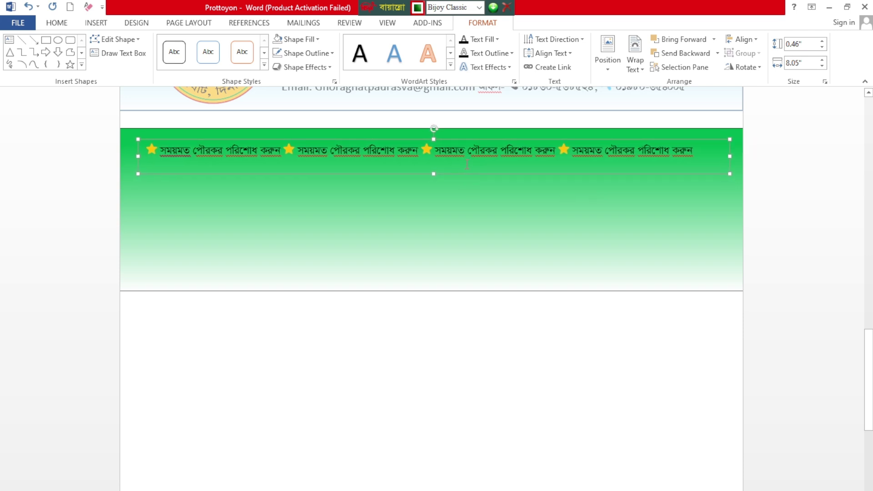
key(ctrl+Up)
key(ctrl+Up)
key(ctrl+Right)
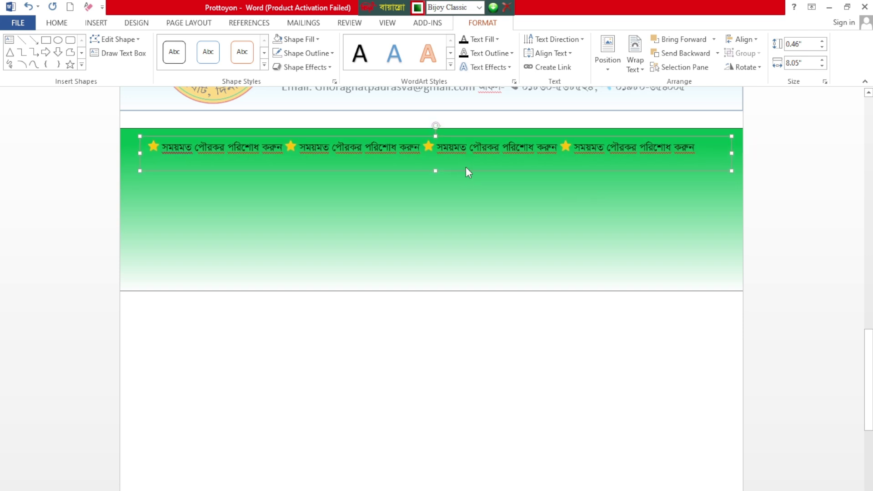
key(ctrl+Up)
key(ctrl+Up)
key(ctrl+Up)
key(ctrl+Up)
key(ctrl+Right)
key(ctrl+Right)
key(ctrl+Right)
key(ctrl+Right)
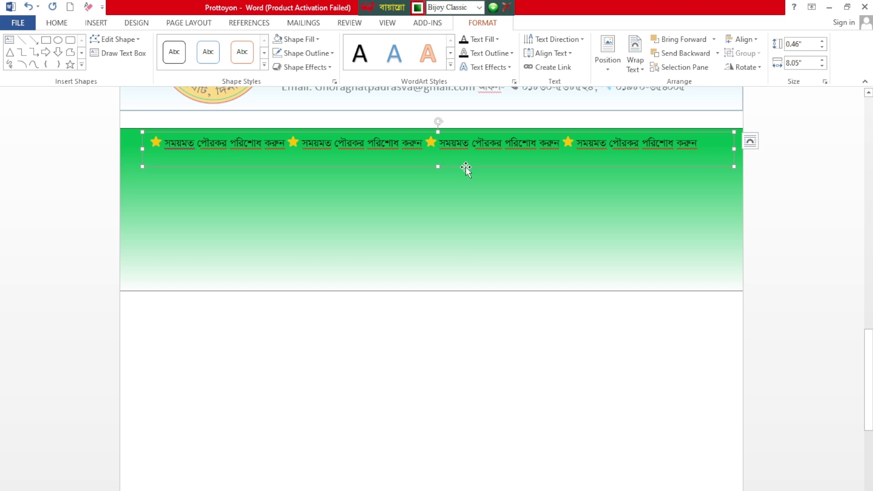
key(ctrl+Right)
key(ctrl+Right)
key(ctrl+Right)
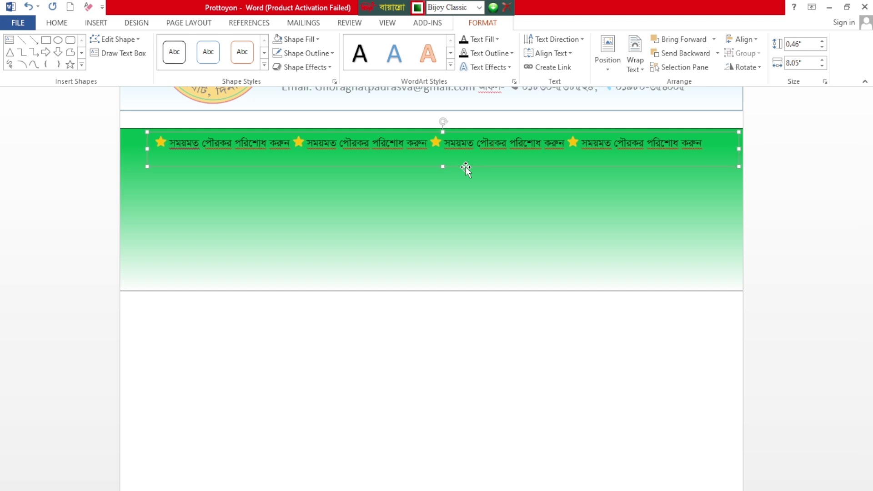
Step: Insert the municipality logo picture from the Desktop into the document
click(815, 179)
scroll(525, 370, up, 5)
scroll(525, 370, up, 3)
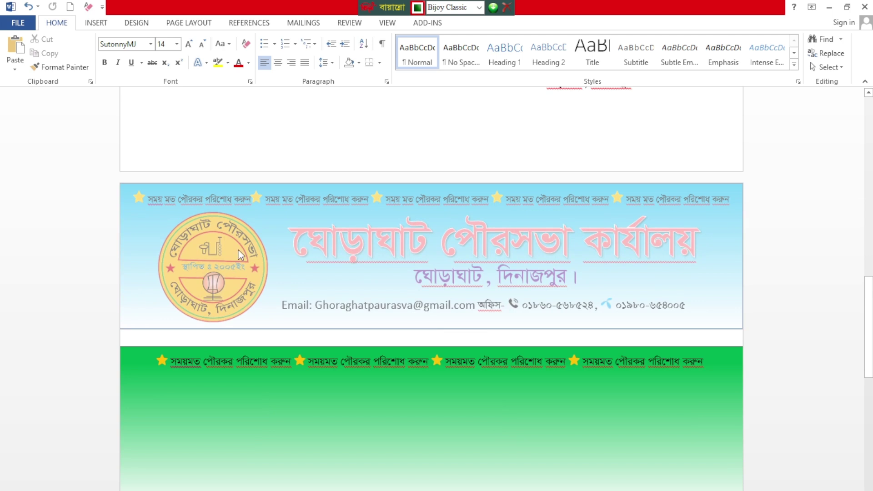
scroll(227, 236, down, 1)
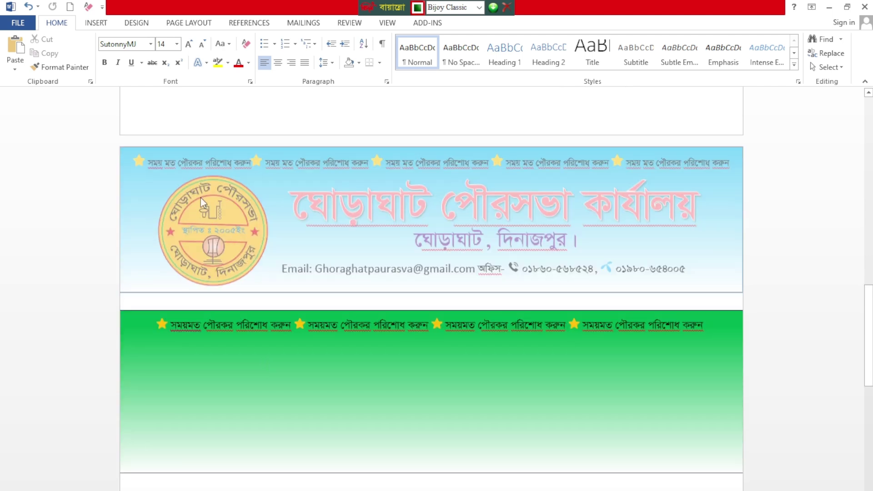
scroll(201, 197, down, 3)
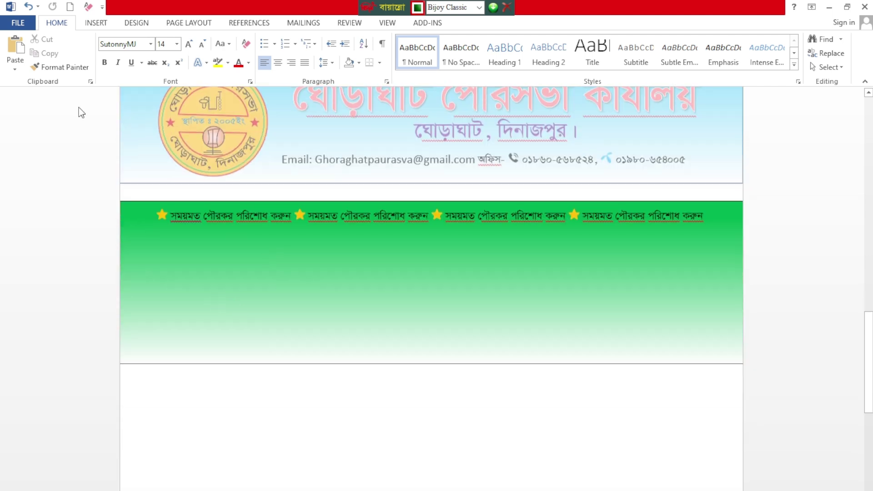
click(96, 24)
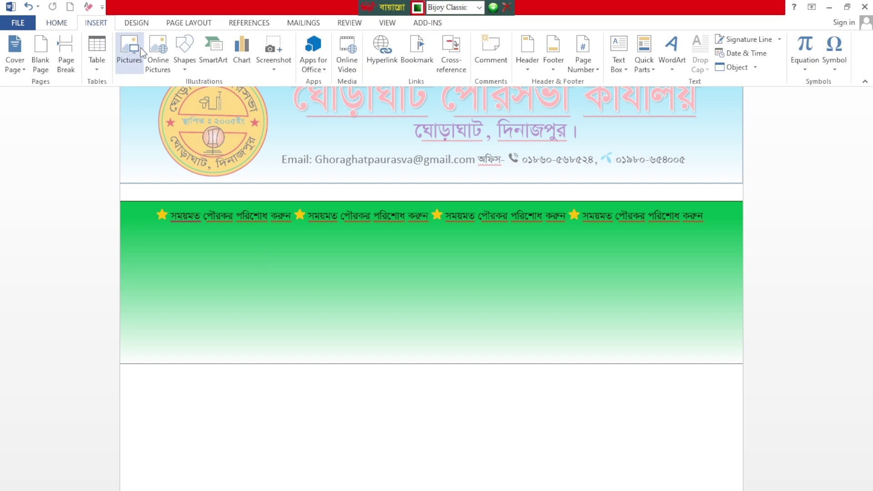
click(130, 54)
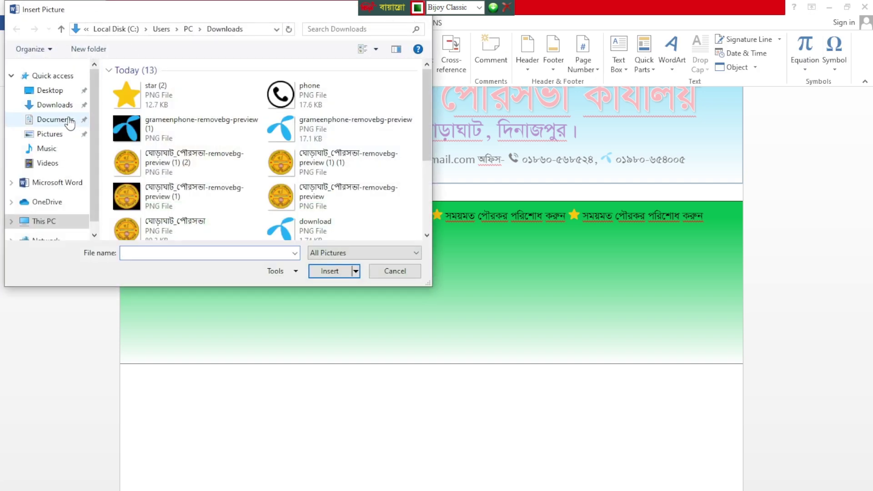
click(50, 91)
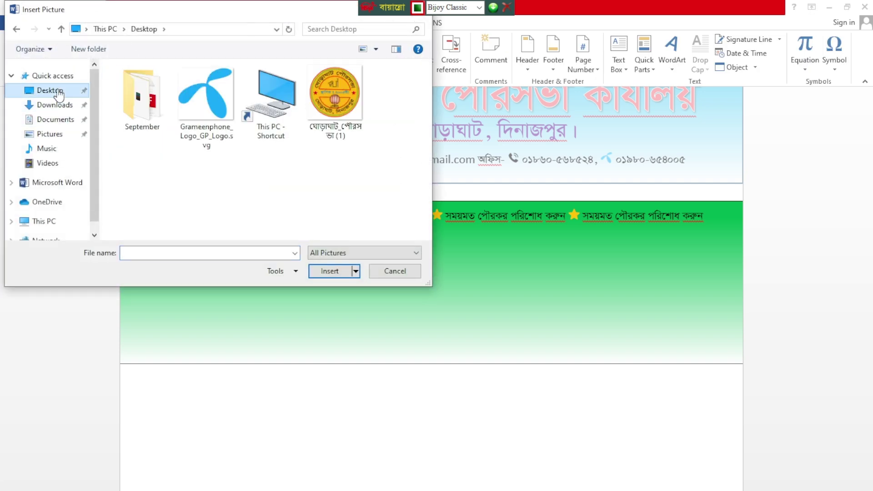
click(333, 101)
click(337, 274)
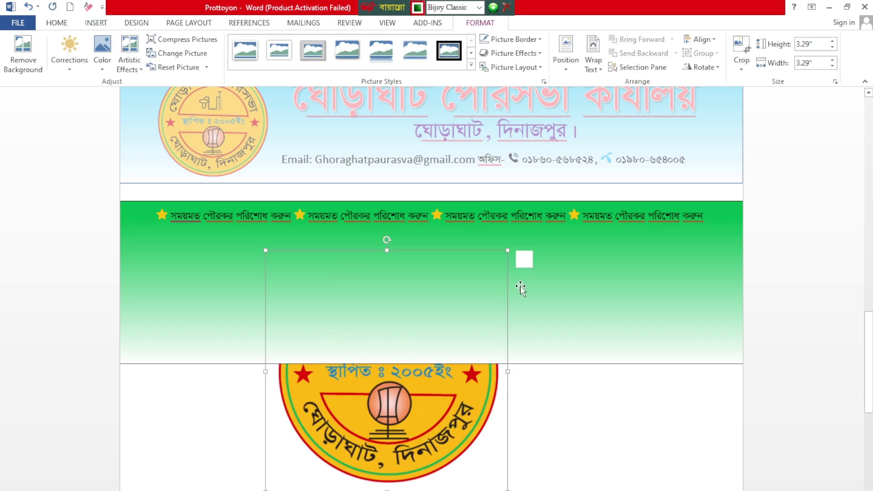
Step: Float the logo in front of text at 1.71 inches inside the band, then delete this extra copy
click(523, 259)
click(614, 366)
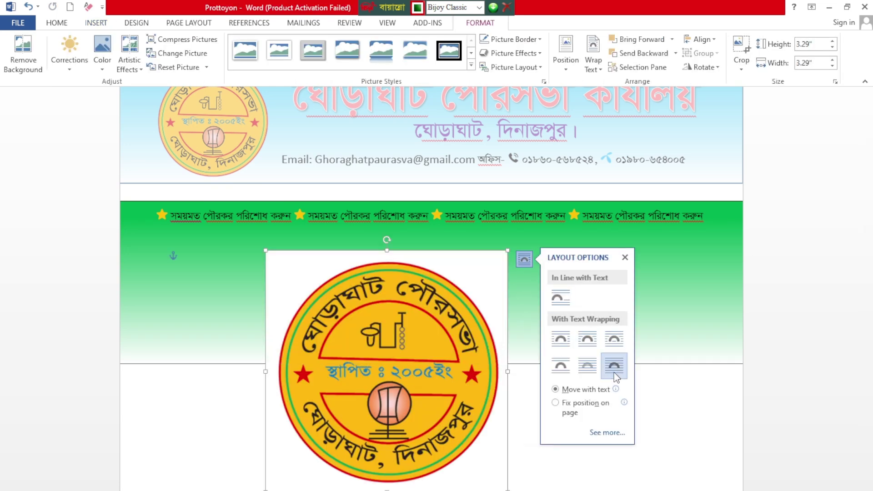
drag(508, 251, 391, 366)
drag(306, 372, 194, 211)
mouse_move(231, 286)
mouse_down()
mouse_move(233, 321)
mouse_move(240, 292)
mouse_up()
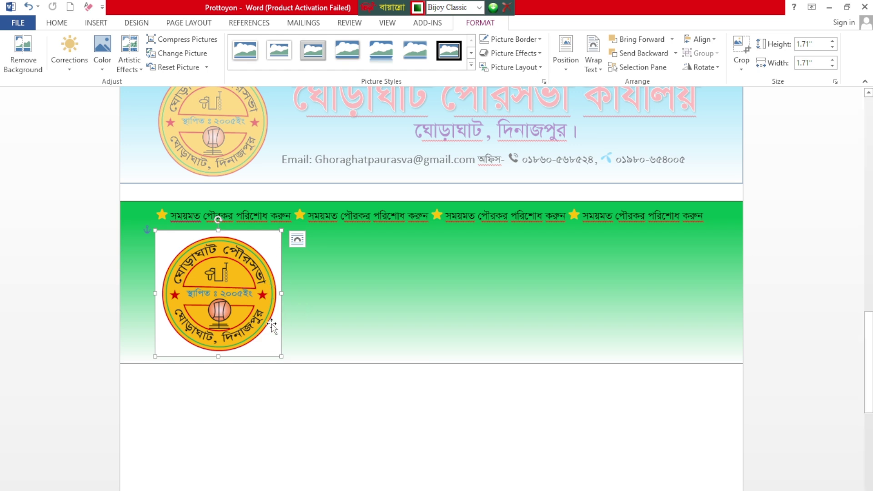
key(Delete)
Step: Bring up Chrome and clear the mistakenly typed Bengali text from the address bar
mouse_move(567, 490)
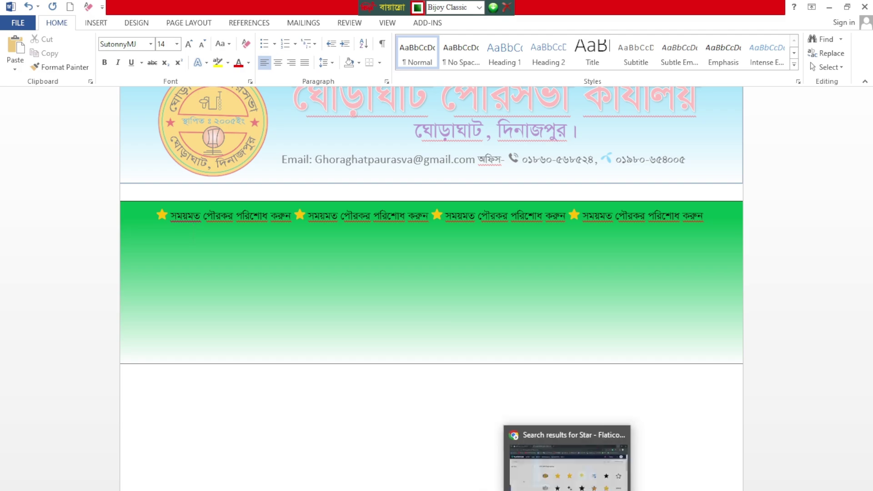
click(576, 475)
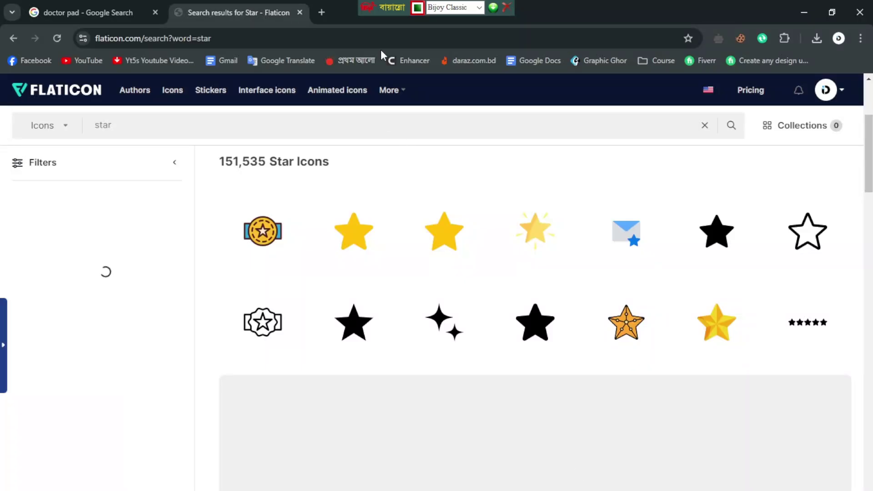
click(317, 35)
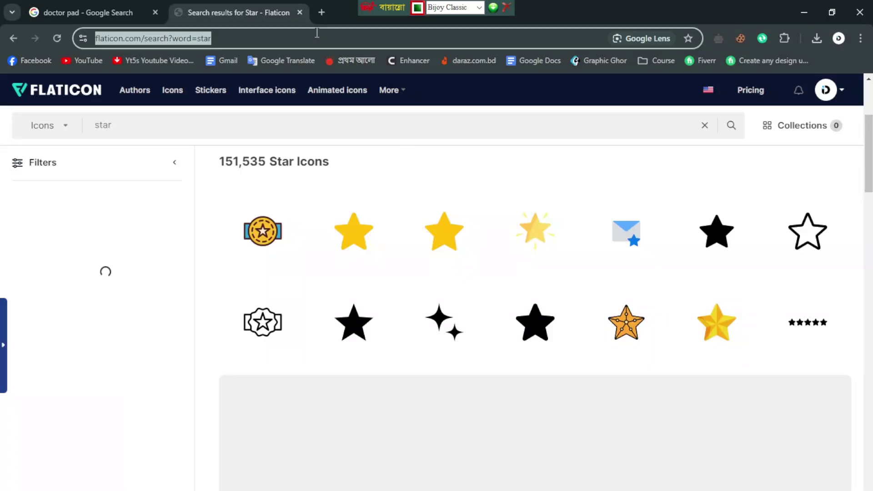
text(cW)
key(BackSpace)
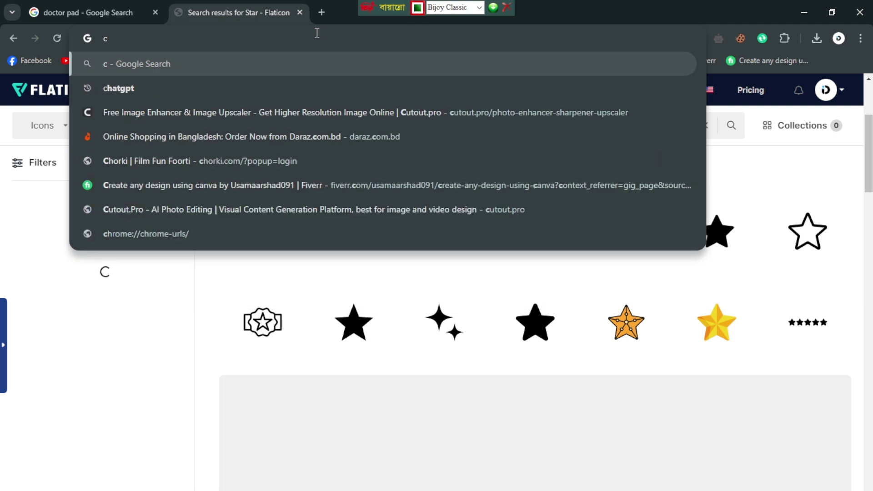
key(BackSpace)
text(পিডমগরড)
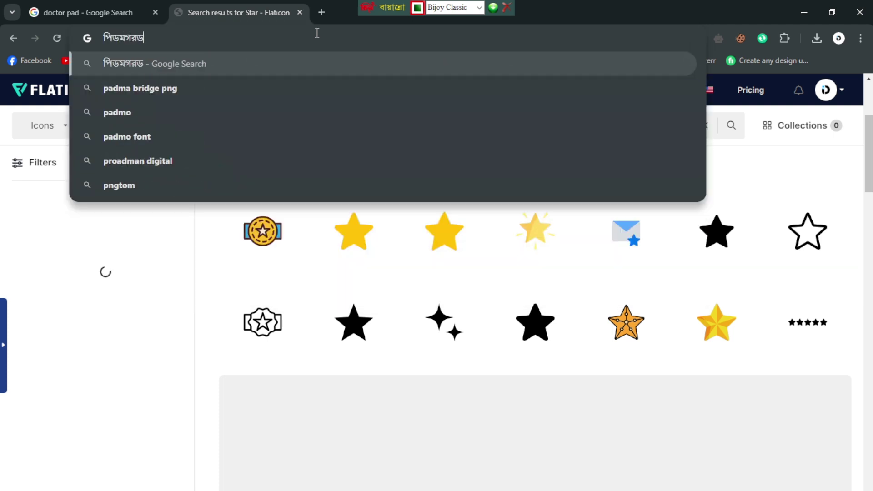
key(ctrl+a)
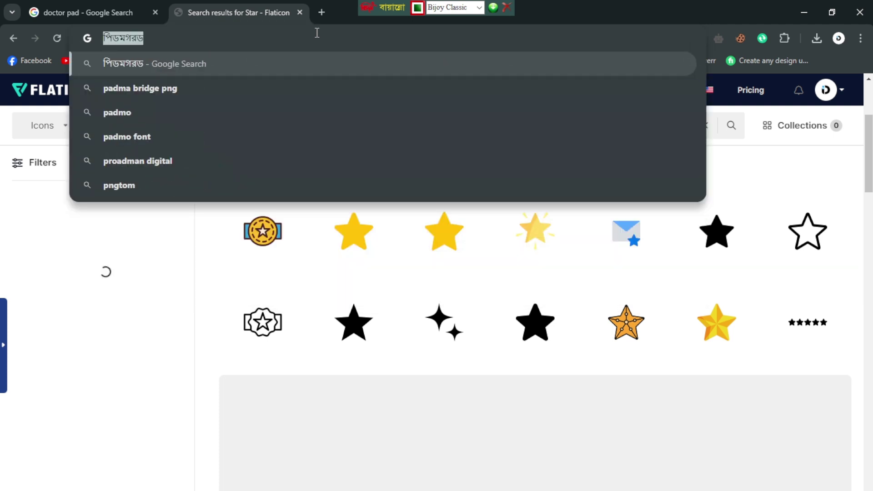
key(BackSpace)
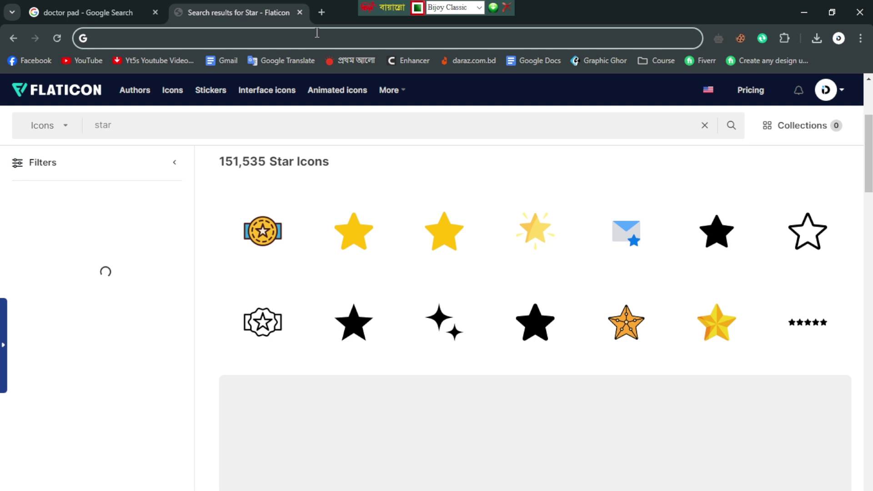
Step: Switch the Bijoy keyboard layout to English and search Google for 'remove bg'
click(480, 7)
click(444, 25)
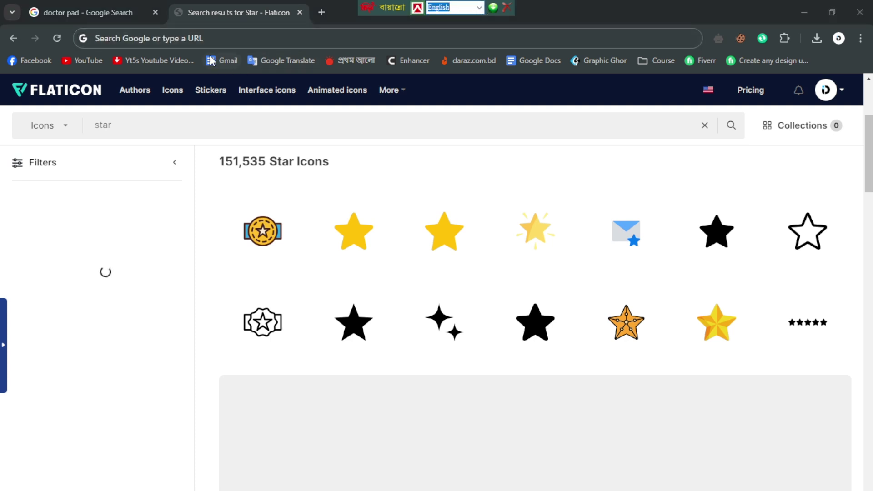
click(211, 40)
text(c)
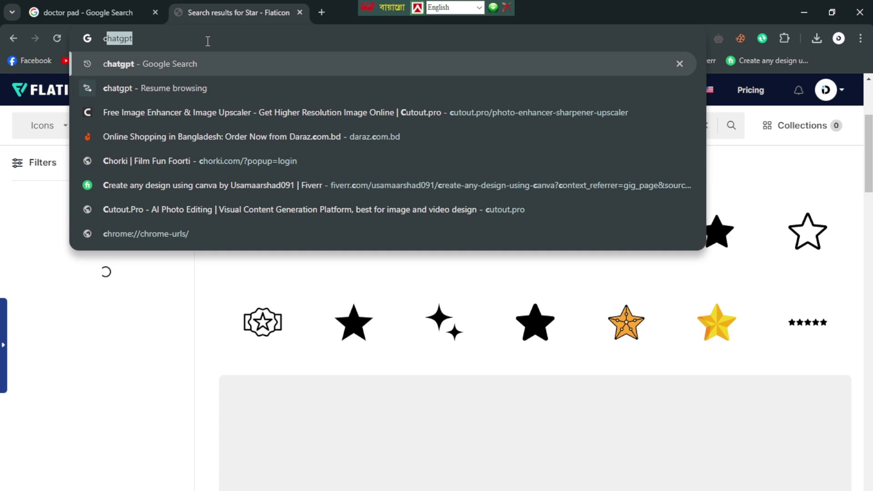
key(BackSpace)
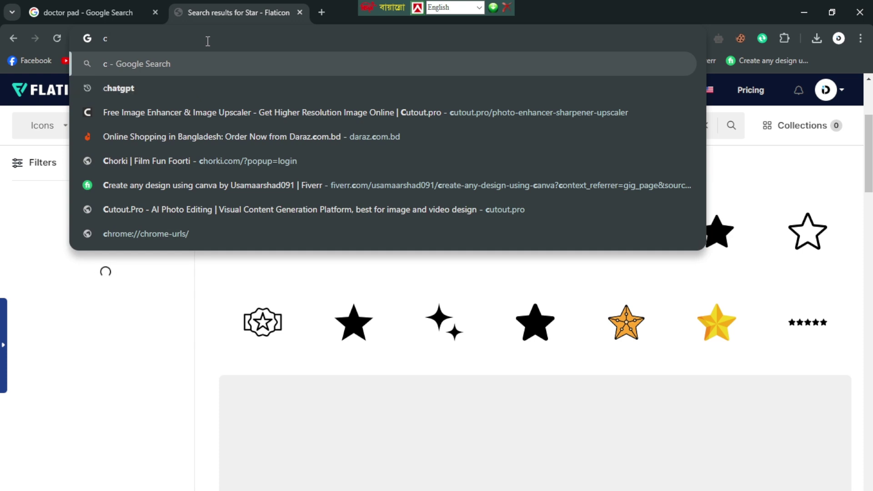
text(r)
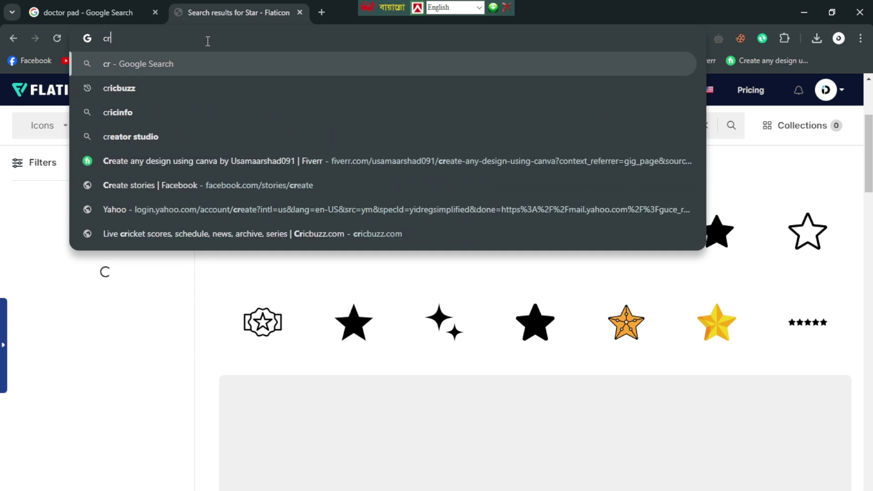
key(BackSpace)
key(BackSpace)
text(re)
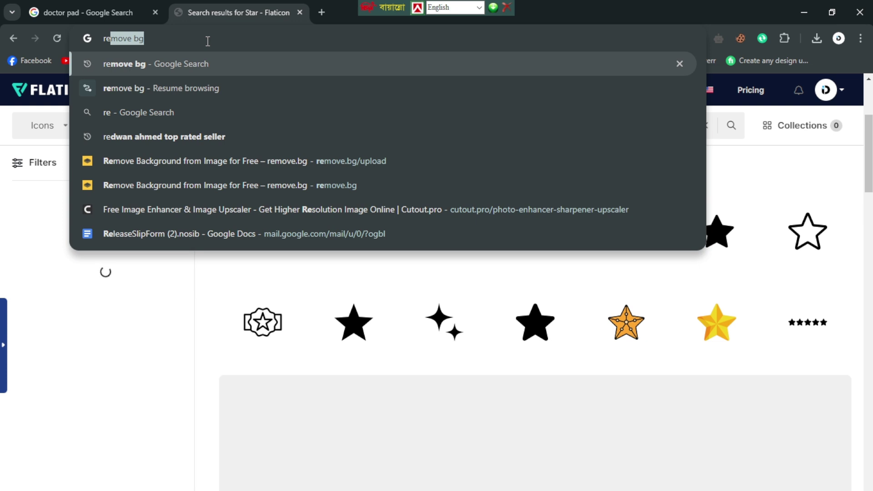
key(Right)
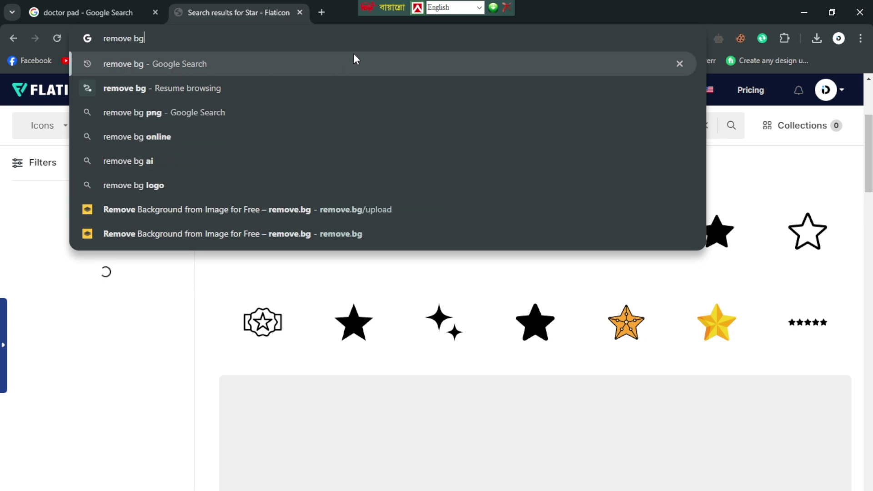
key(Return)
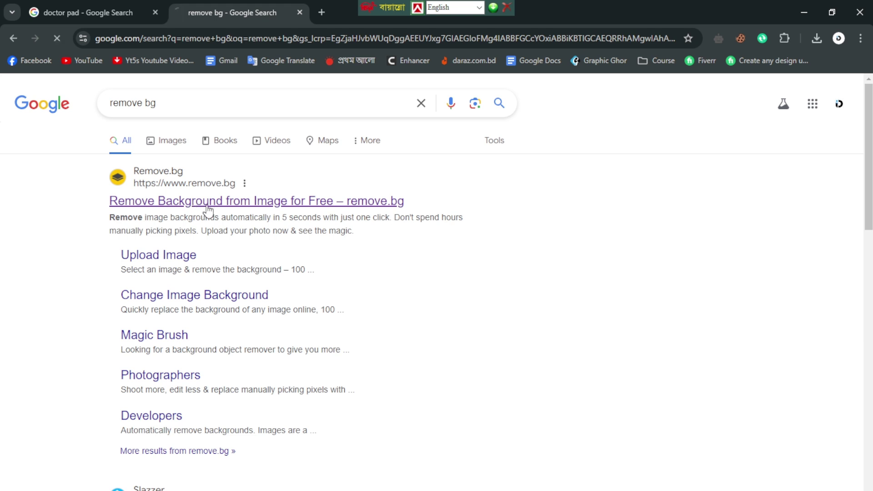
Step: Upload the Desktop municipality logo to remove.bg, download the background-free PNG, and open it
click(234, 202)
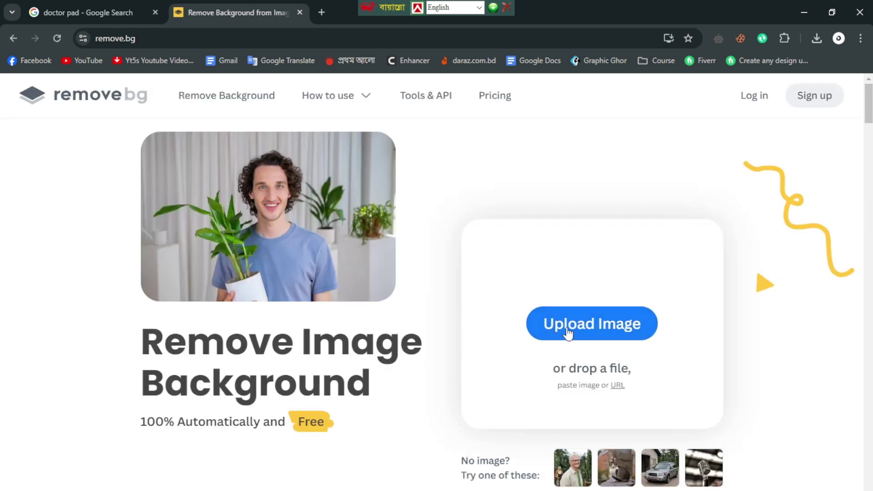
click(588, 333)
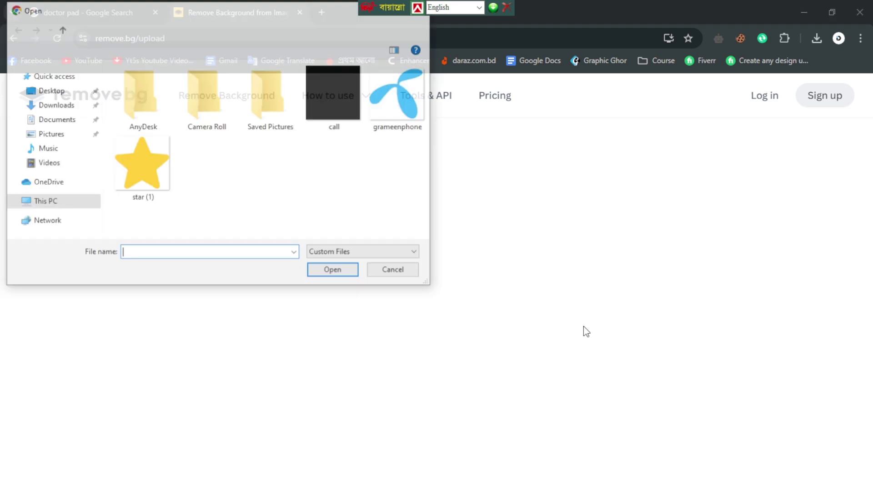
click(54, 91)
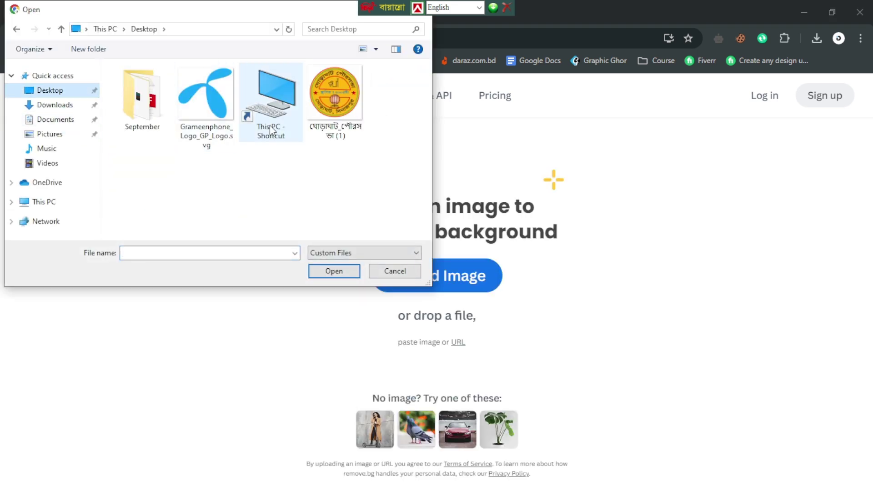
click(326, 101)
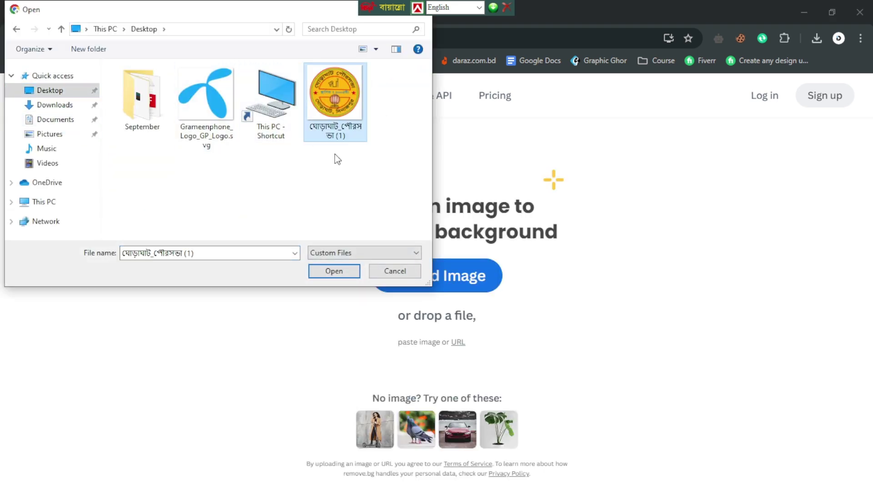
click(335, 271)
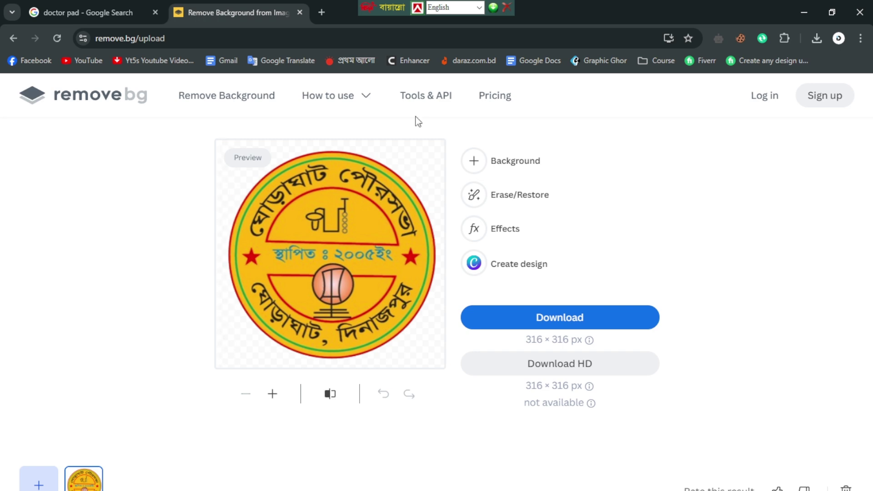
click(557, 320)
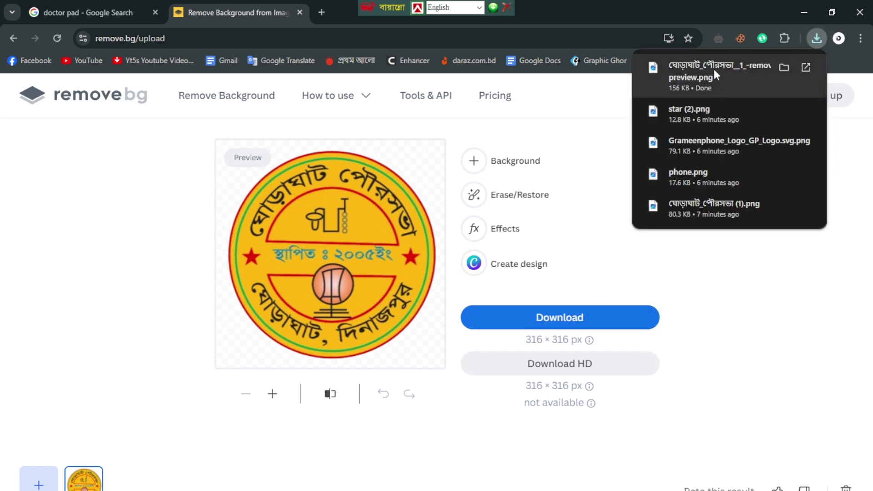
click(714, 69)
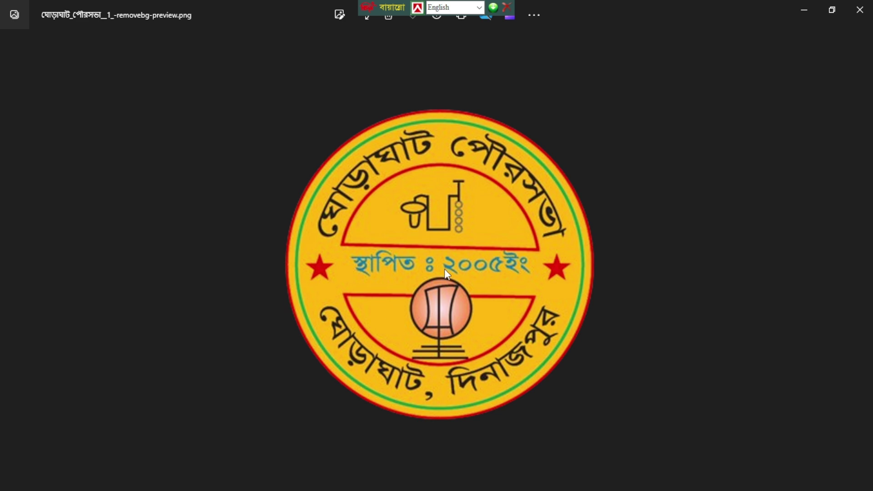
Step: Zoom out on the background-free logo preview, close Photos, and return to Chrome's address bar
scroll(444, 273, down, 2)
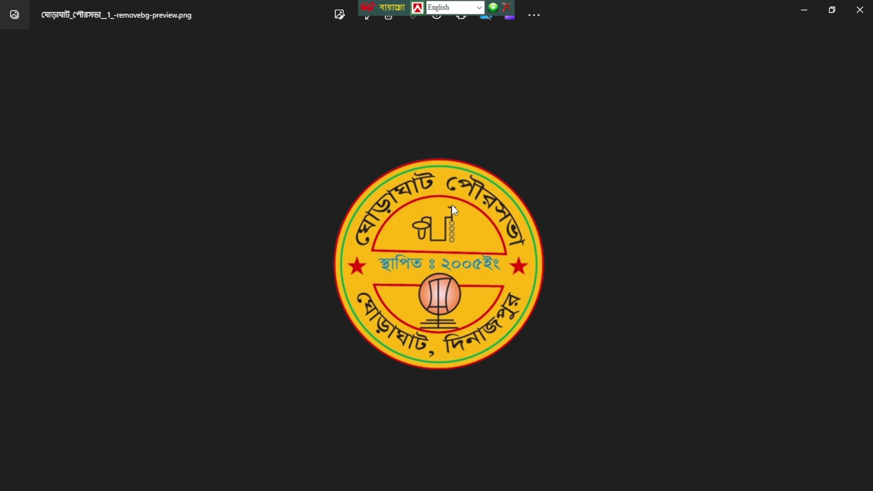
scroll(452, 204, down, 1)
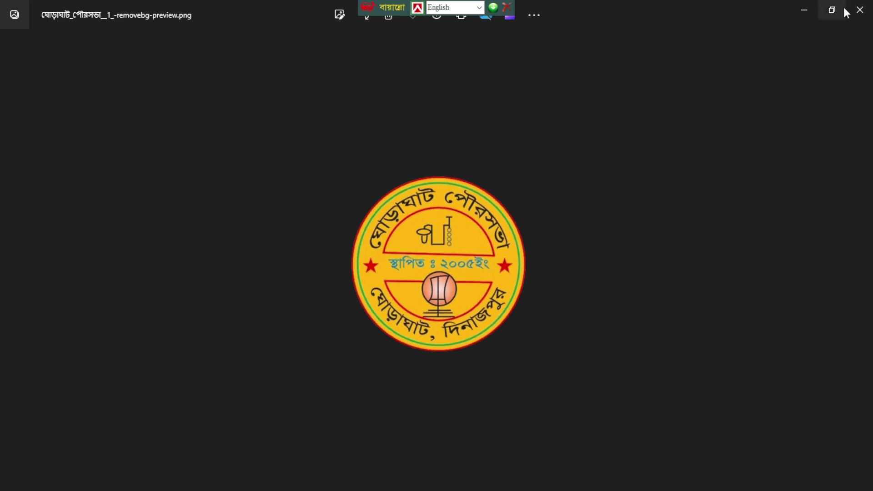
click(854, 13)
click(269, 40)
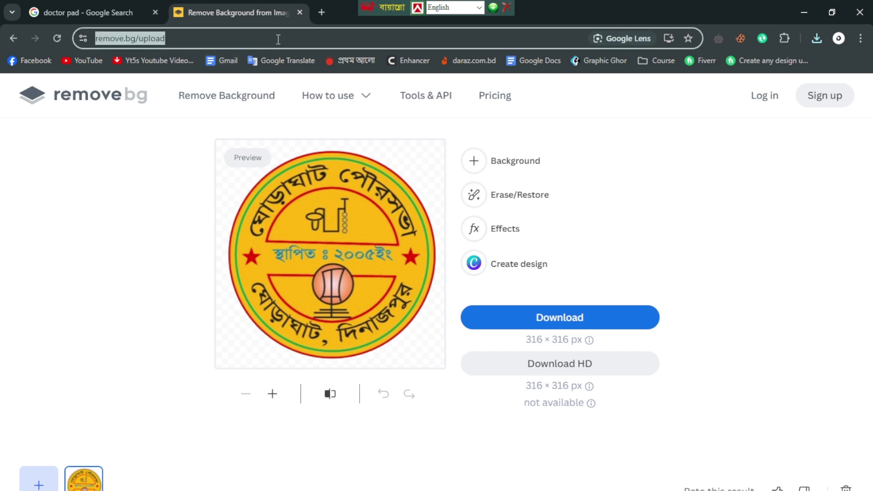
Step: Search Google for 'enhance photo' and open Cutout.Pro's AI Image Enhancer & Image Upscaler result
text(enha)
key(Right)
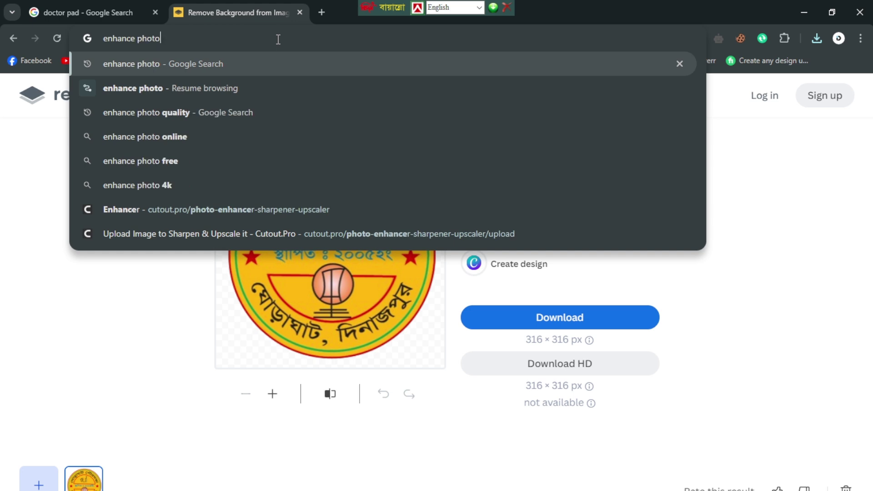
key(Return)
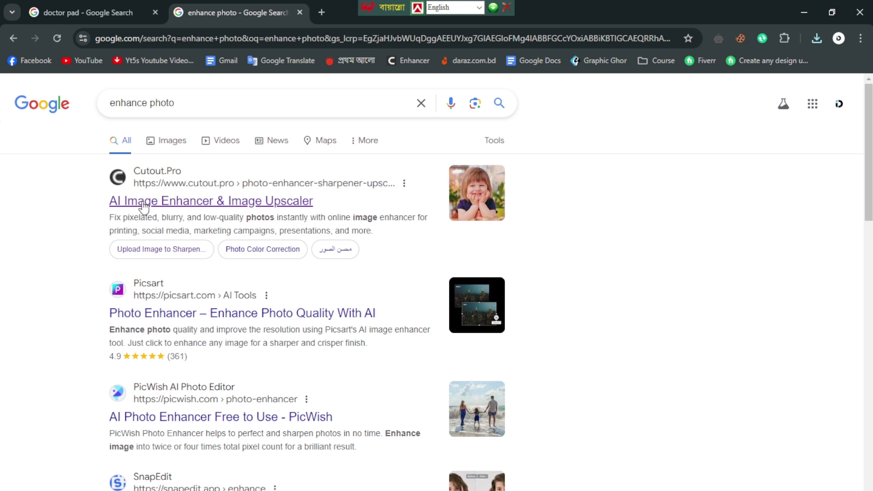
click(245, 207)
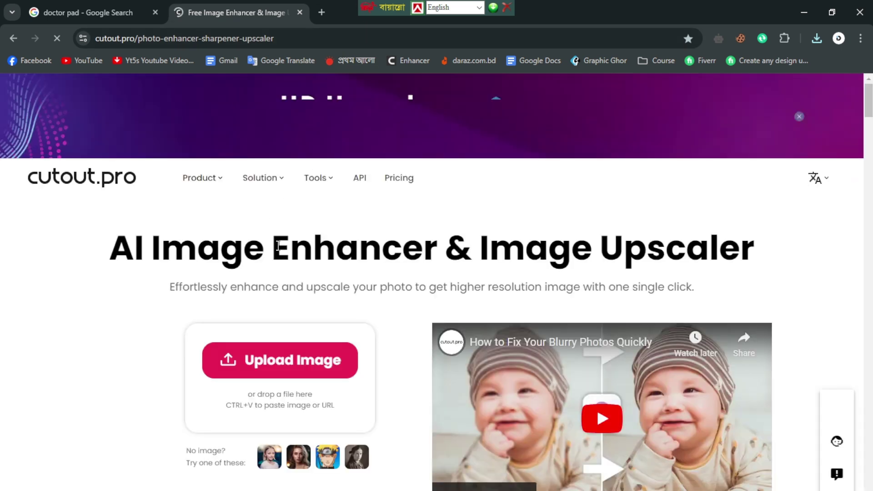
Step: Upload the background-removed logo from Downloads to Cutout.Pro's enhancer, then minimize Chrome after the trial-limit error
click(263, 368)
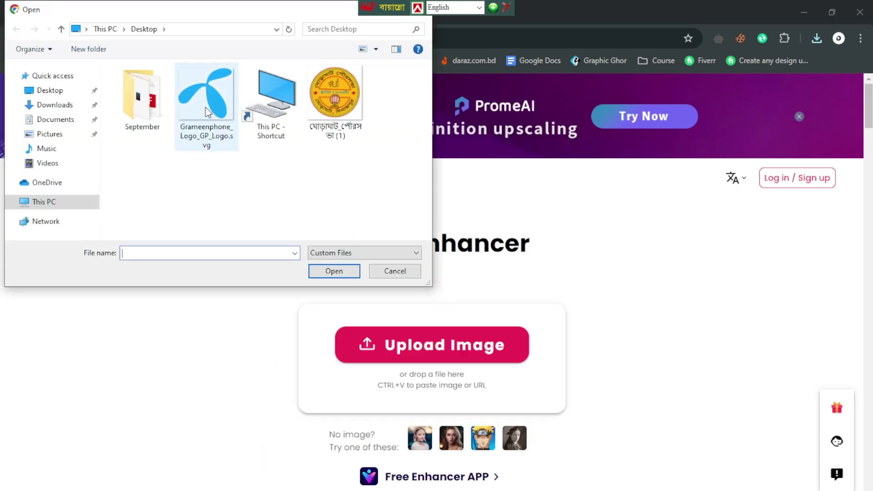
click(66, 120)
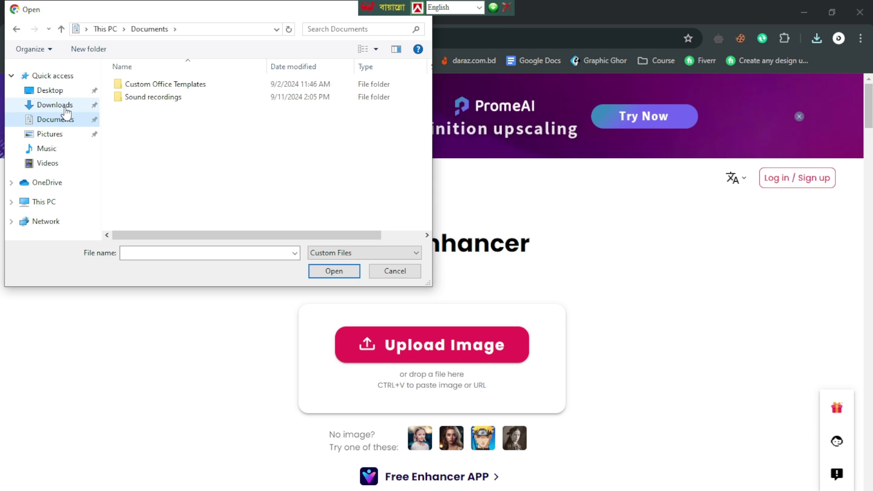
click(64, 106)
click(149, 107)
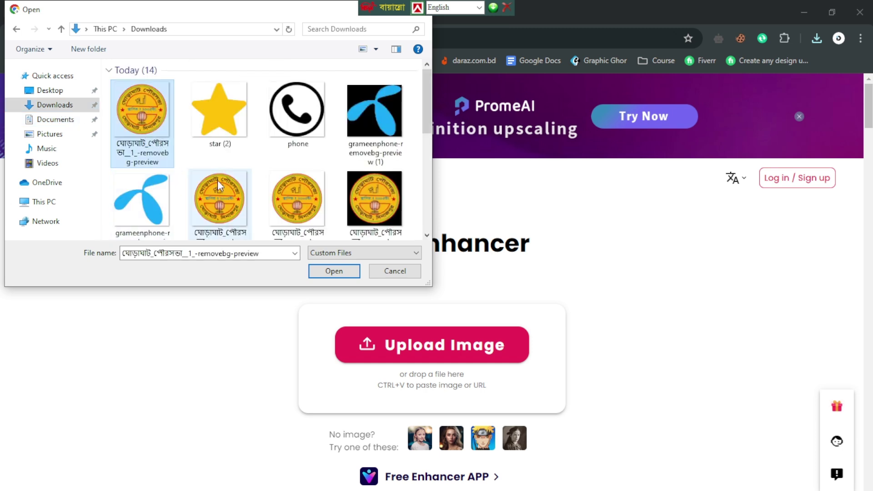
click(334, 271)
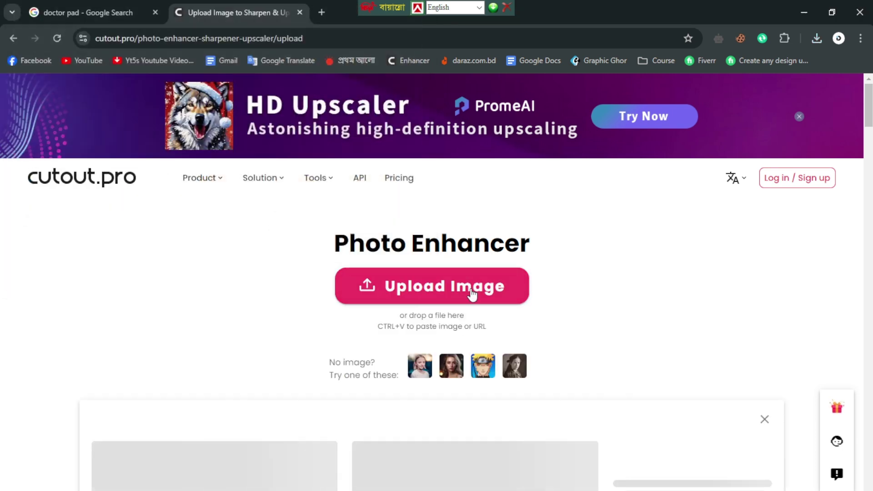
scroll(502, 304, down, 1)
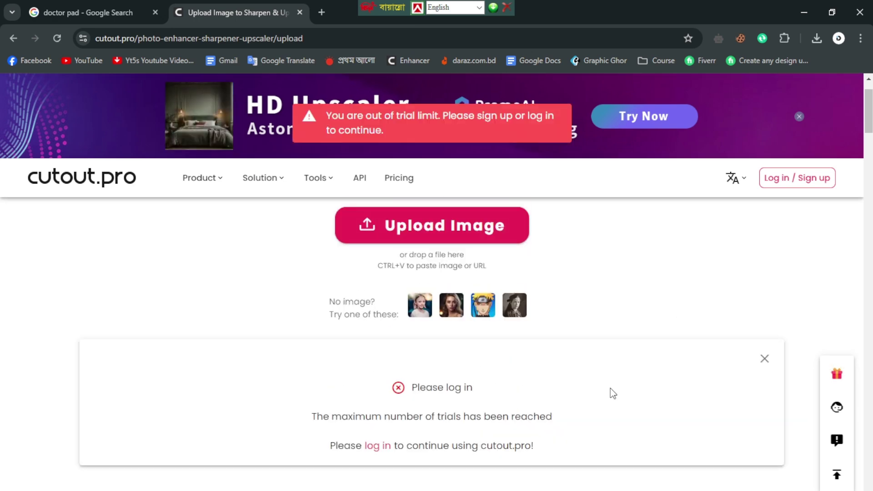
scroll(651, 342, up, 1)
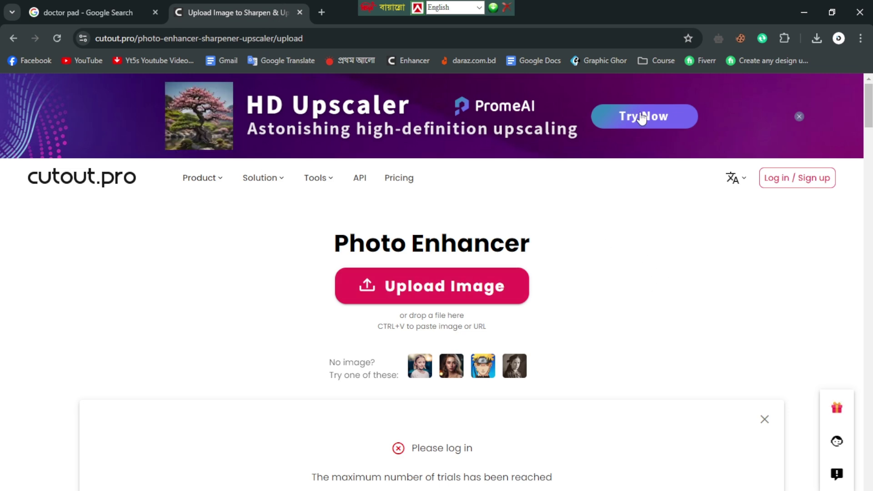
click(796, 19)
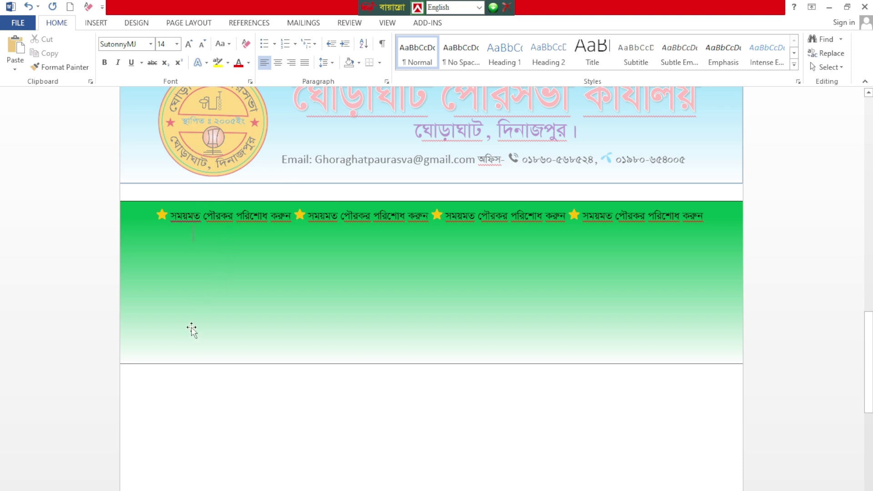
Step: Insert the ঘোড়াঘাট_পৌরসভা-removebg-preview (1) (2) image from Downloads into the page
click(96, 23)
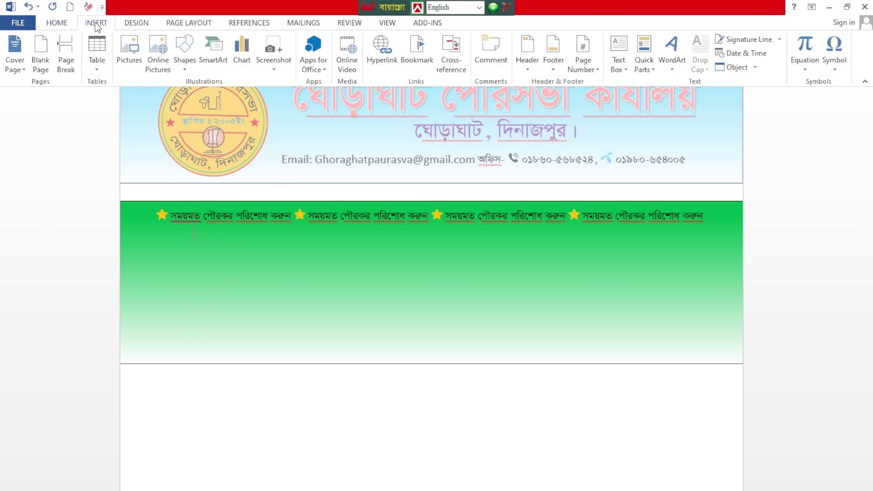
click(130, 50)
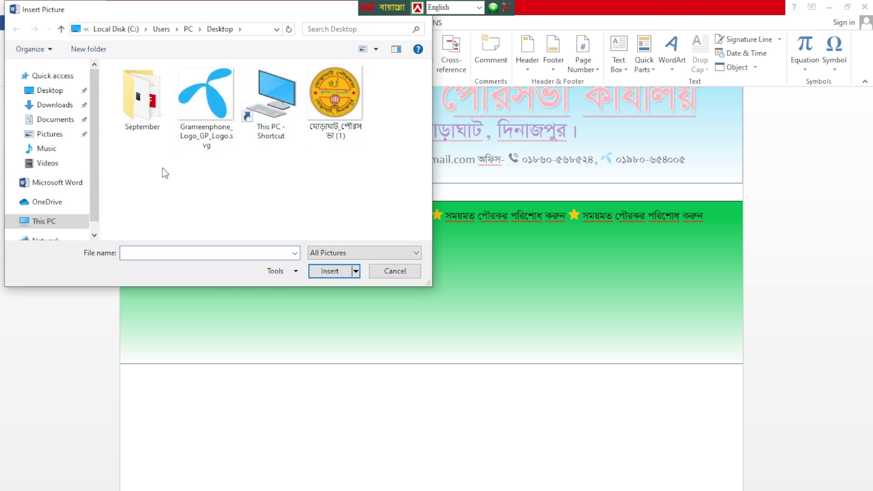
click(64, 105)
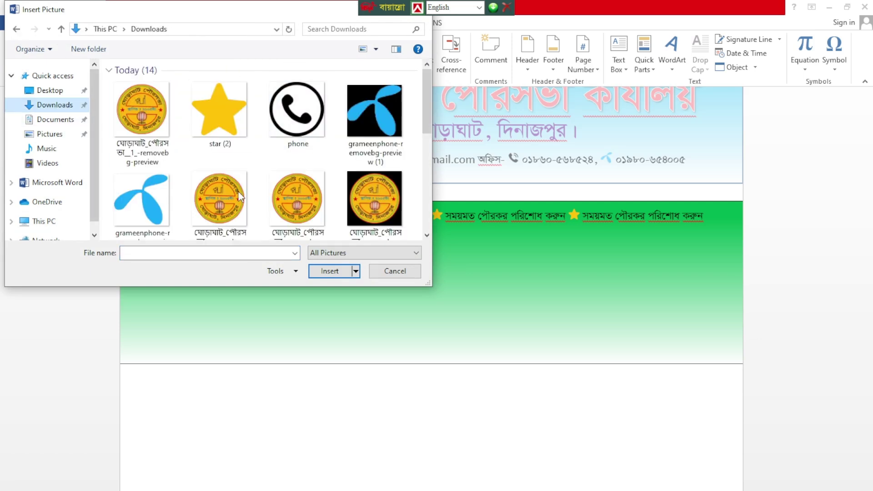
scroll(234, 182, down, 1)
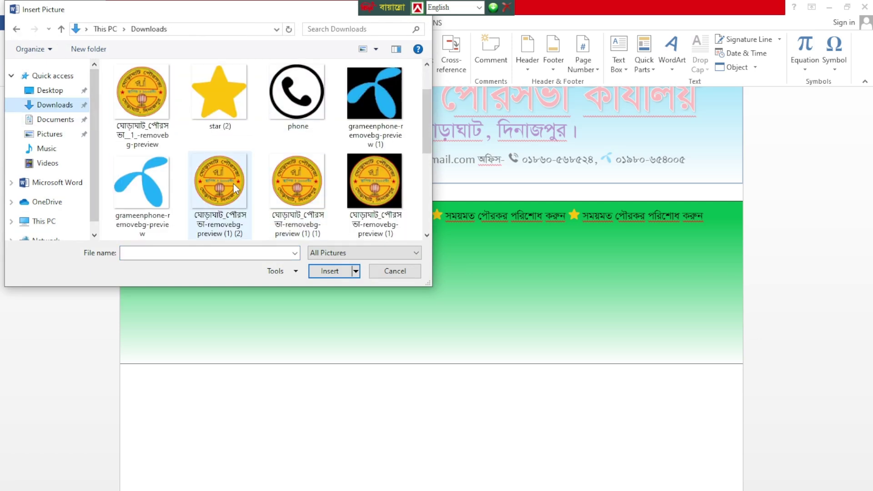
click(225, 190)
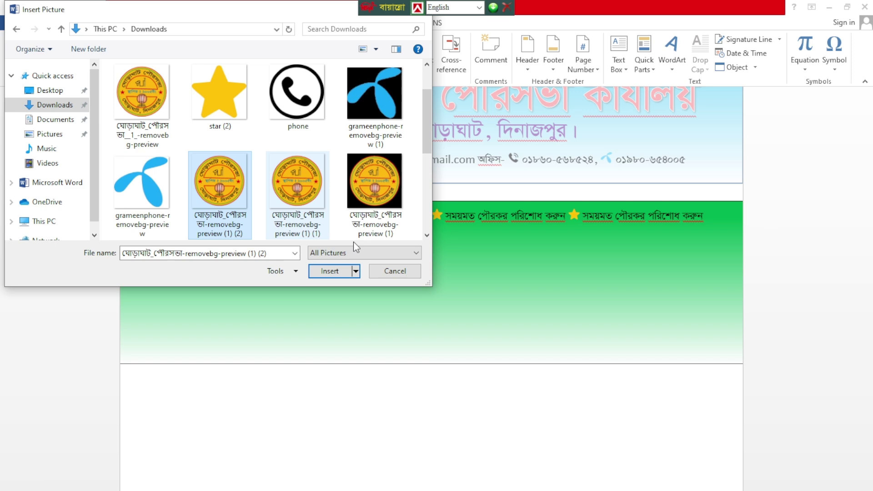
click(330, 270)
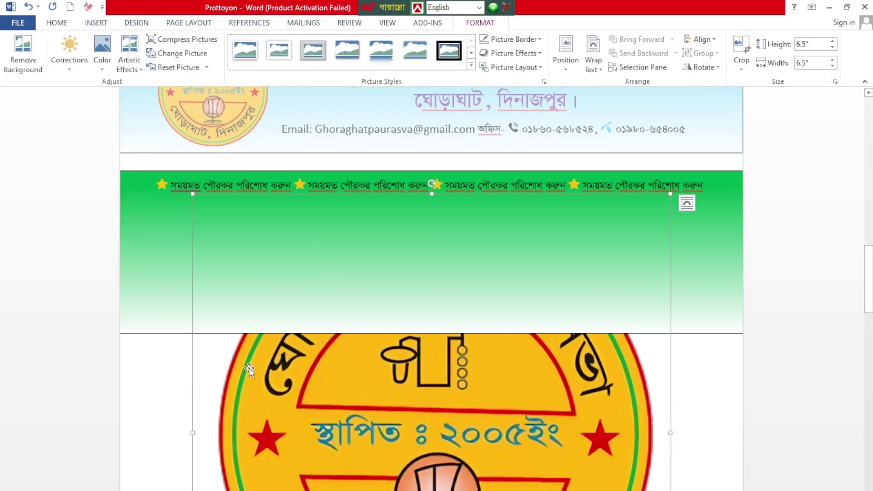
Step: Set the logo to In Front of Text and shrink it to about 3.57 inches
click(686, 202)
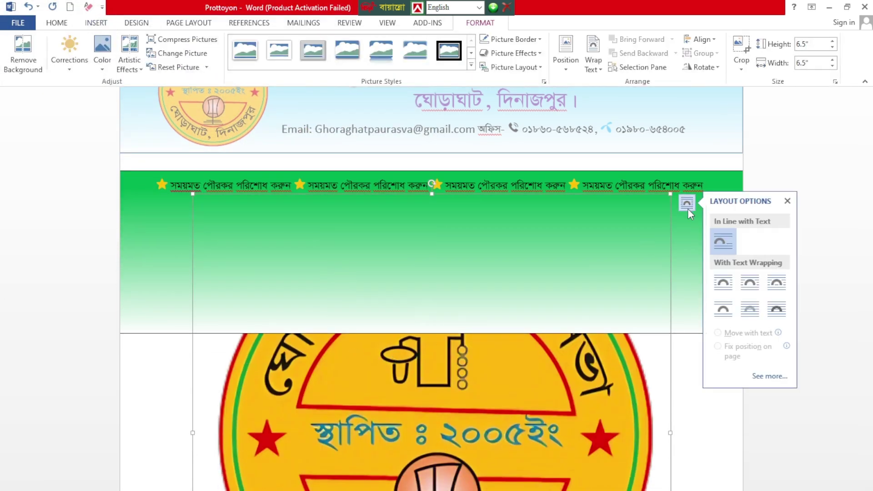
click(776, 312)
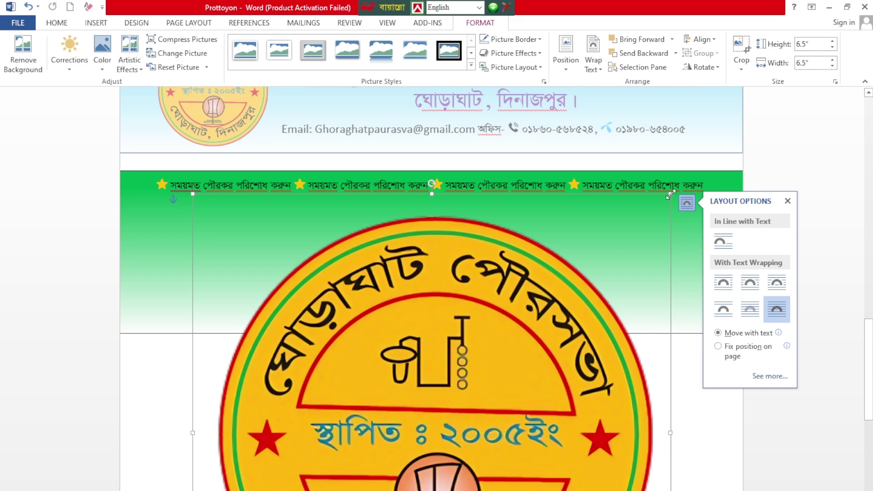
drag(648, 241, 453, 416)
scroll(343, 466, down, 5)
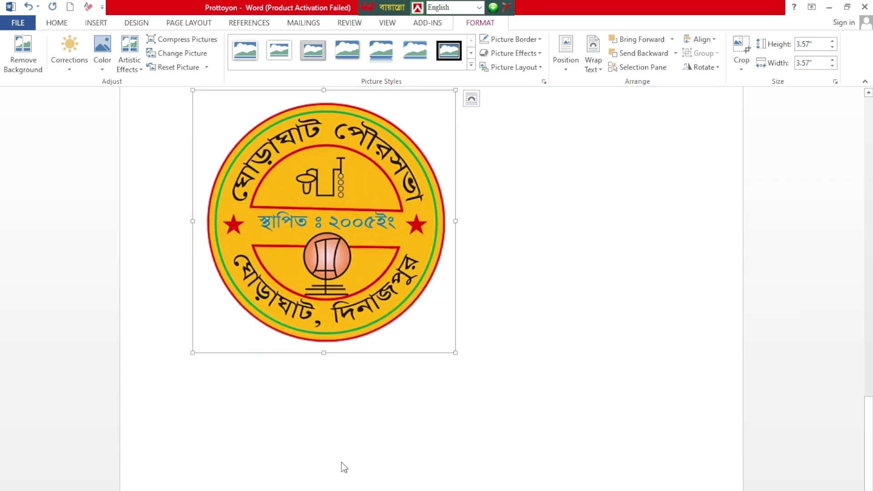
click(342, 456)
scroll(367, 309, up, 5)
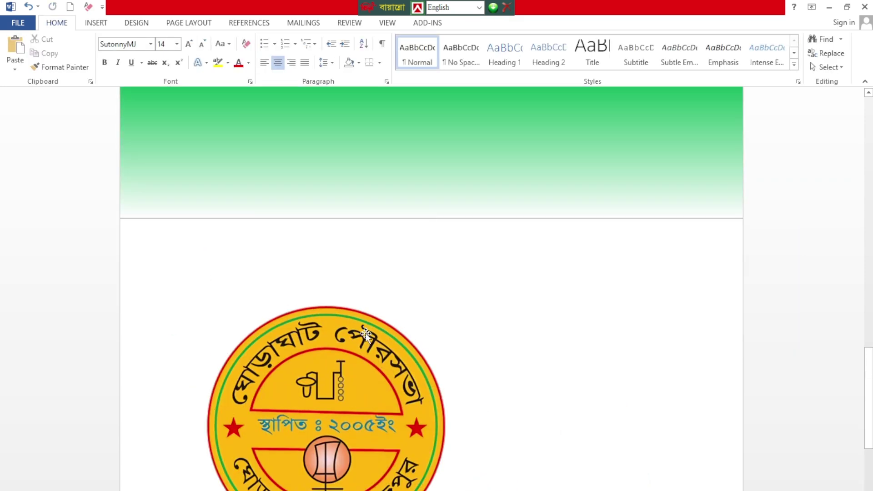
scroll(355, 386, down, 1)
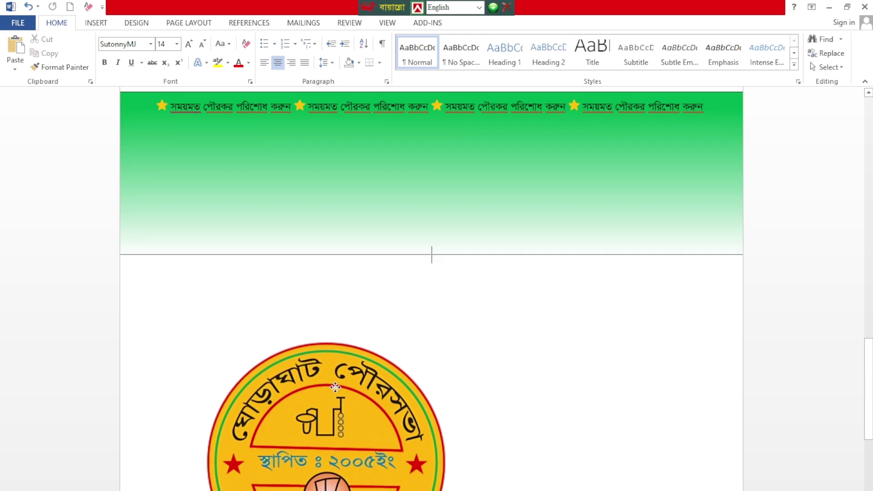
Step: Shrink the logo further and place it at the green banner's left, below the slogan line
drag(355, 386, 297, 217)
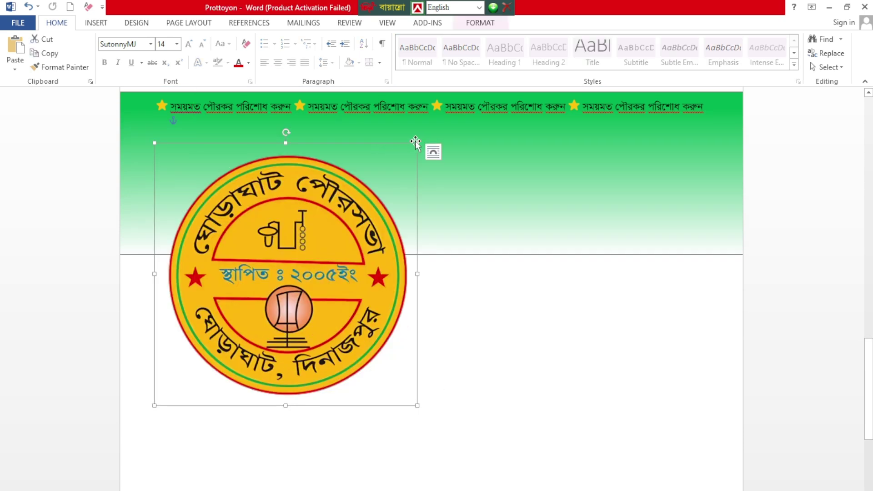
drag(417, 142, 318, 242)
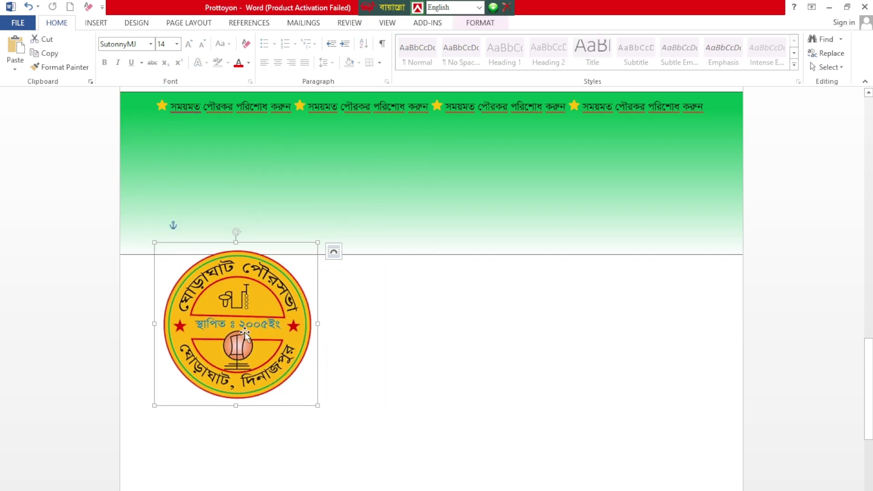
drag(249, 216, 246, 78)
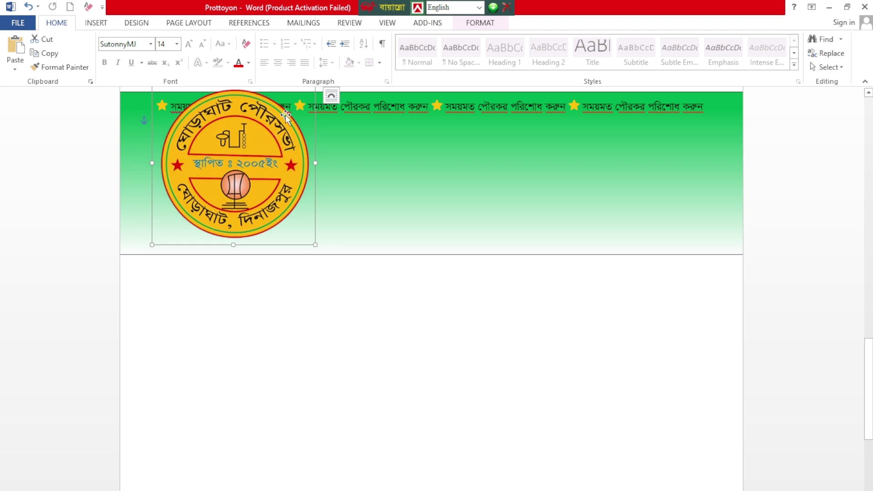
drag(315, 244, 282, 212)
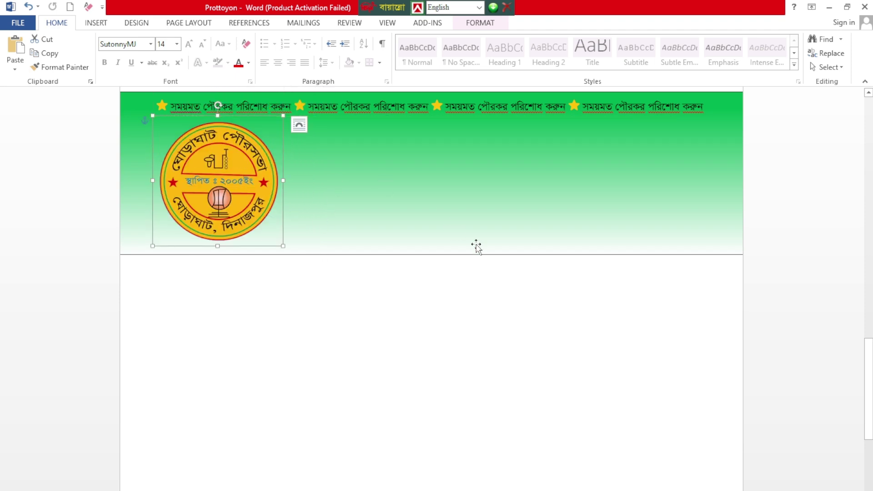
click(409, 359)
scroll(410, 327, up, 2)
scroll(426, 303, up, 3)
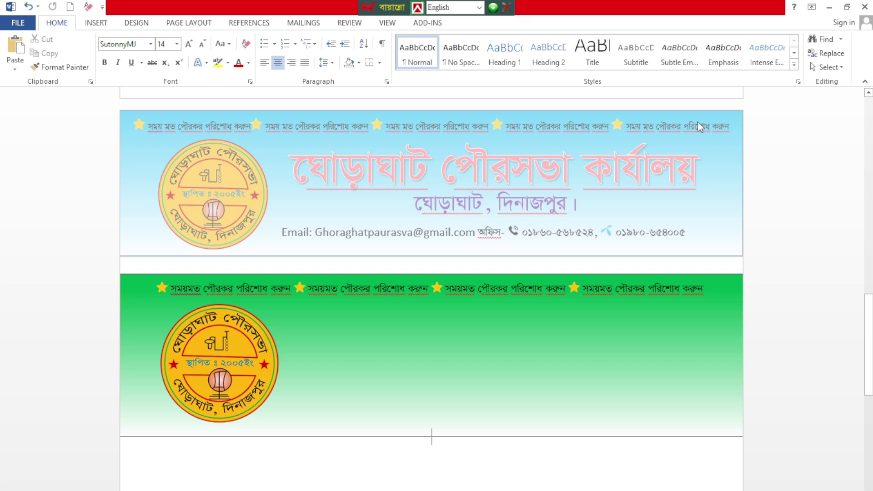
scroll(374, 267, up, 10)
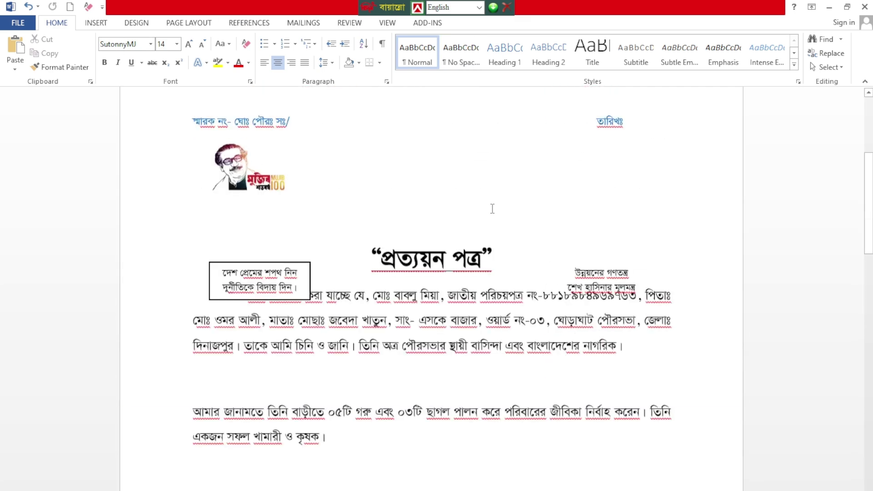
scroll(440, 217, up, 3)
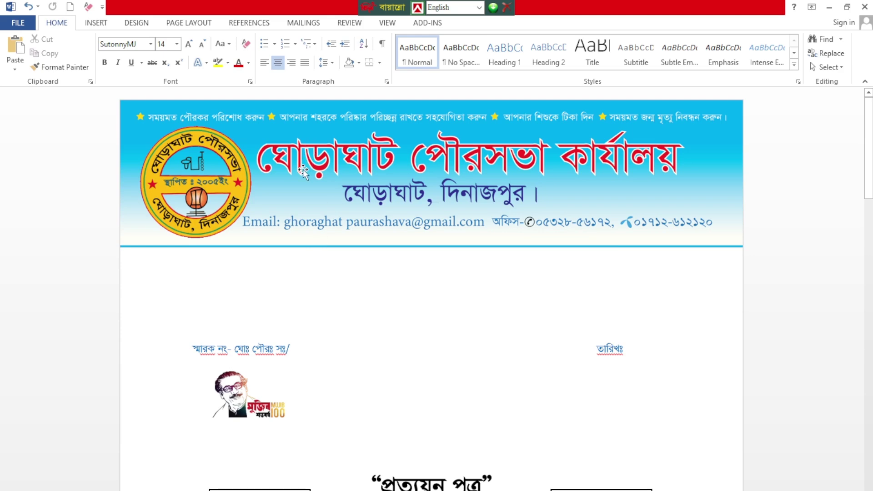
scroll(376, 211, down, 3)
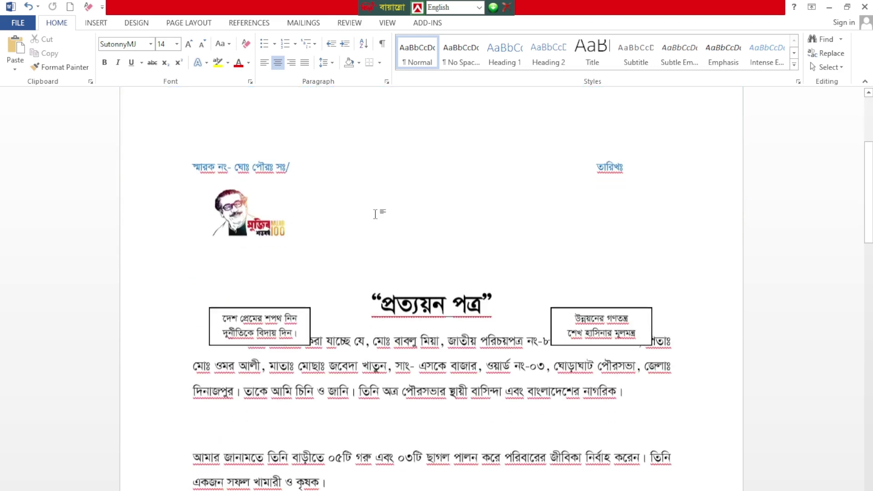
scroll(445, 318, down, 5)
scroll(445, 319, down, 8)
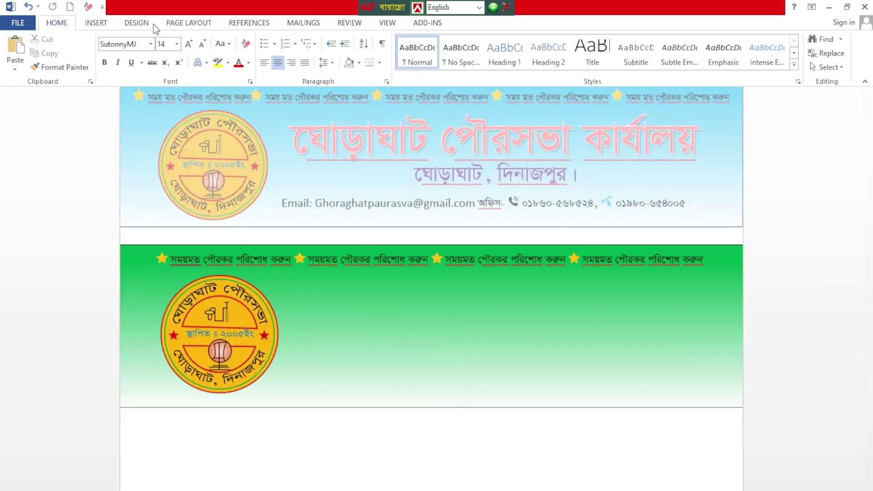
Step: Insert a Simple Text Box below the green banner
click(96, 22)
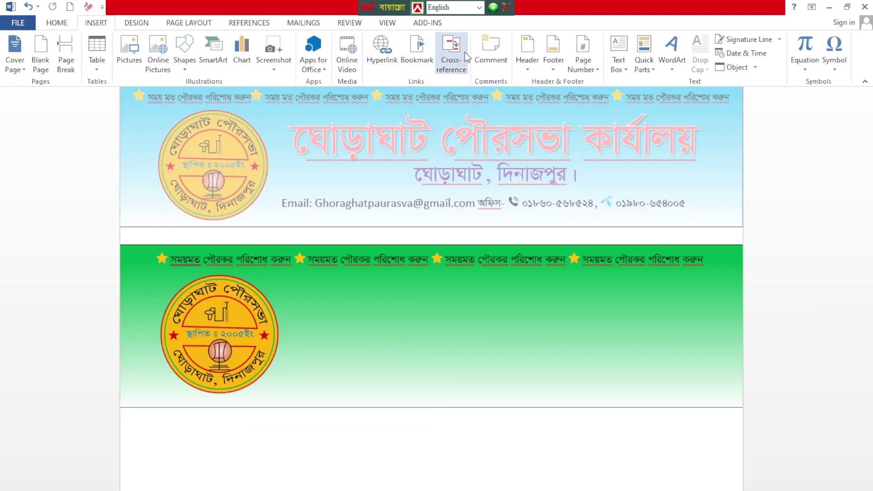
click(619, 50)
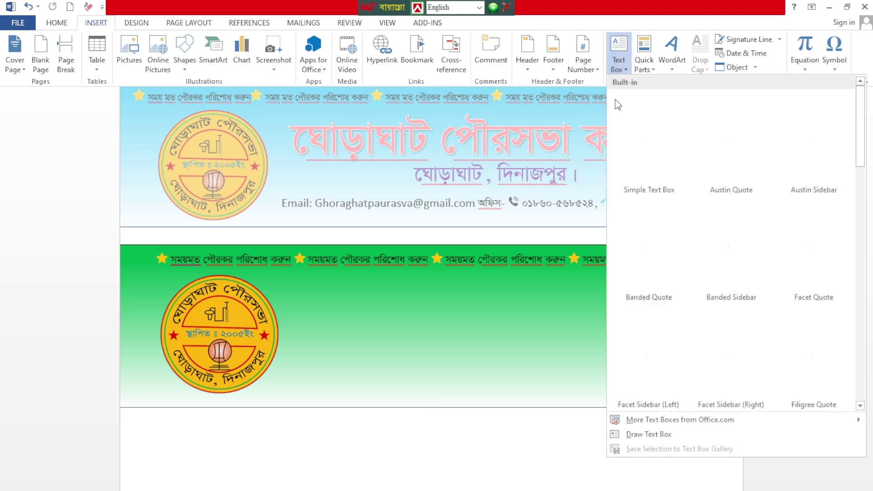
click(651, 133)
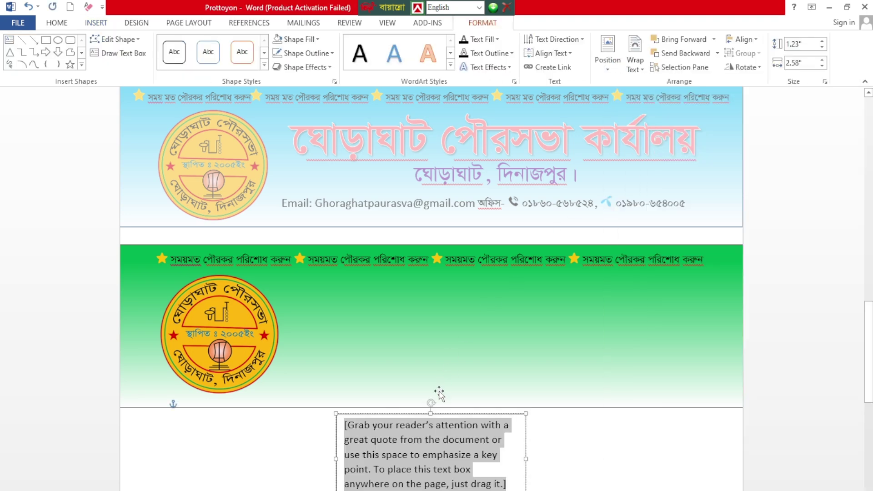
text(c)
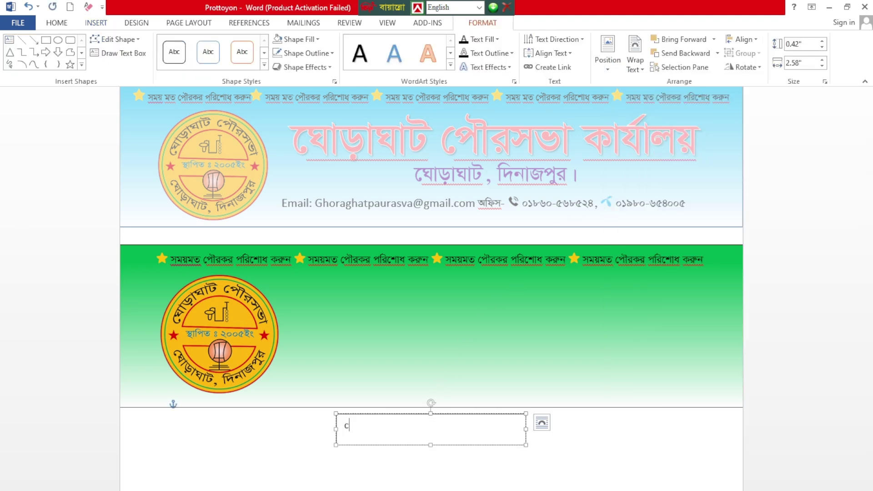
Step: Switch the keyboard to Bijoy Classic, set the font to SutonnyMJ, and start typing ঘোড়াঘাট
click(479, 7)
click(447, 29)
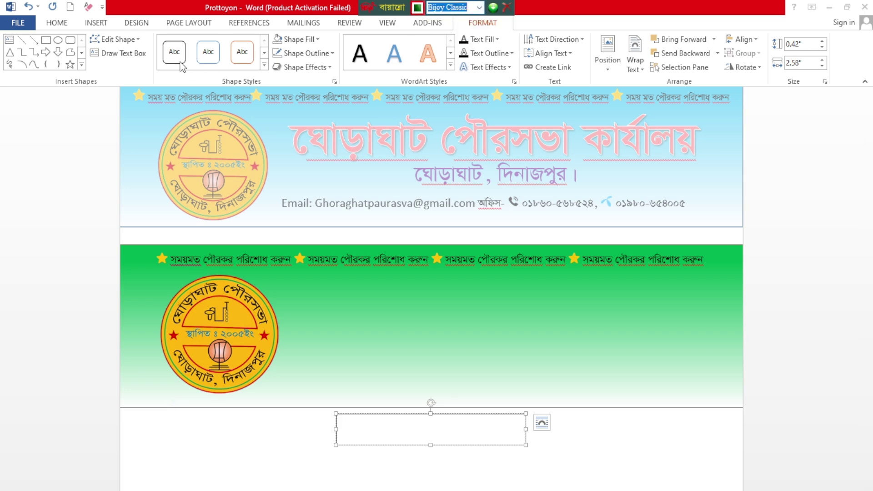
click(70, 25)
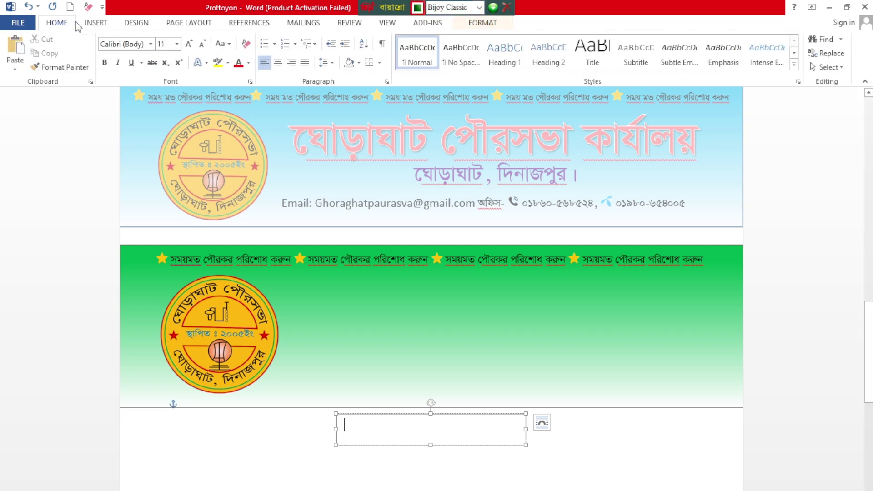
click(151, 44)
click(149, 117)
text(ব)
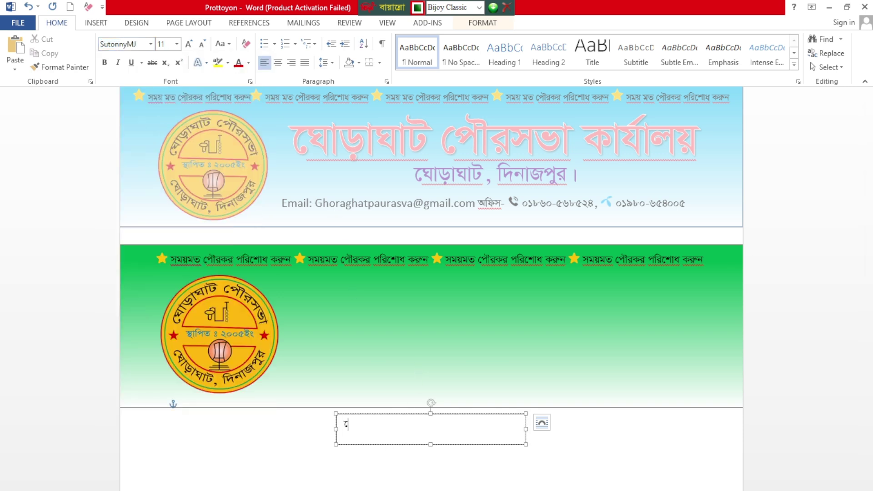
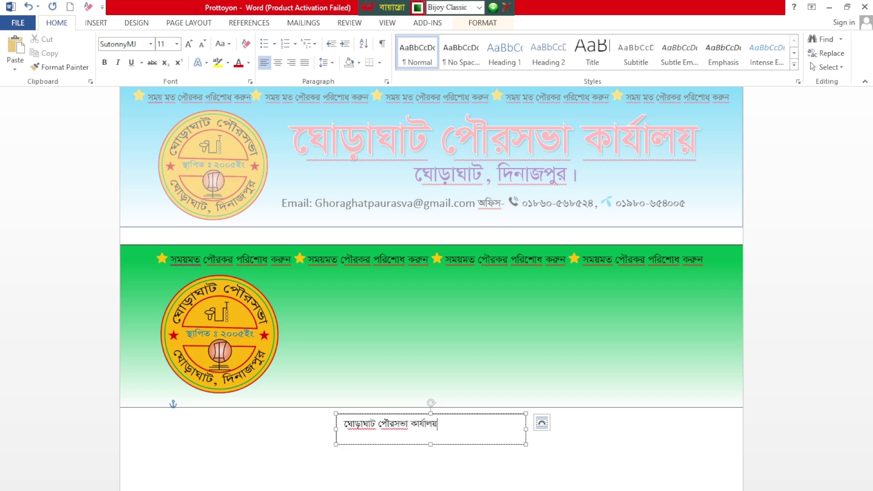
Step: Widen and heighten the 'ঘোড়াঘাট পৌরসভা কার্যালয়' text box, then move it onto the green banner beside the logo
key(ctrl+a)
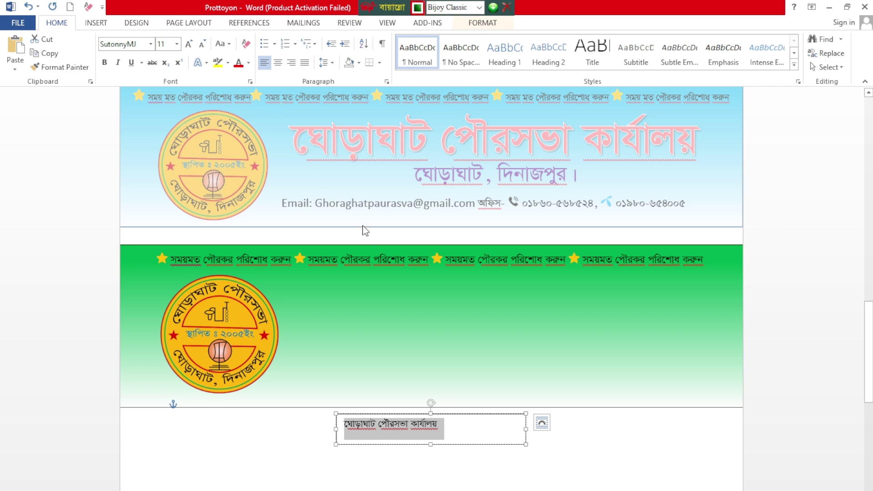
drag(527, 428, 736, 448)
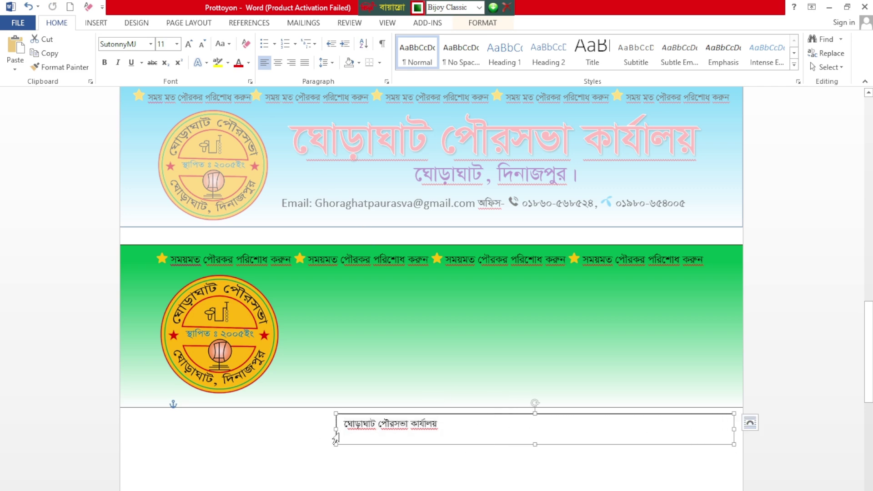
drag(336, 430, 304, 429)
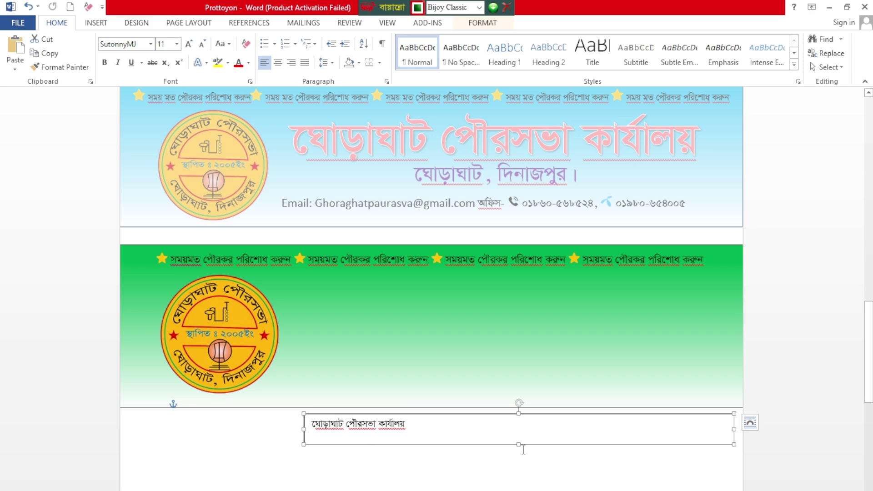
drag(519, 444, 518, 473)
drag(509, 415, 507, 296)
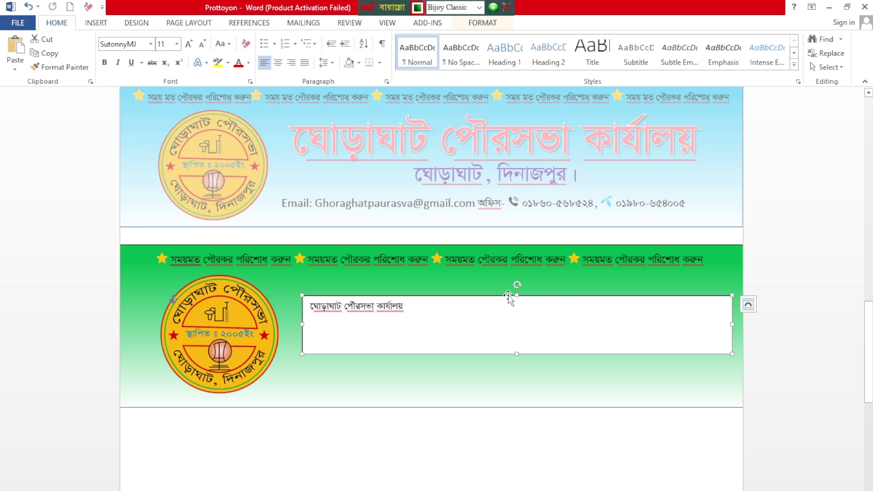
Step: Set the title box to In Front of Text and resize the title to 48 pt
click(748, 304)
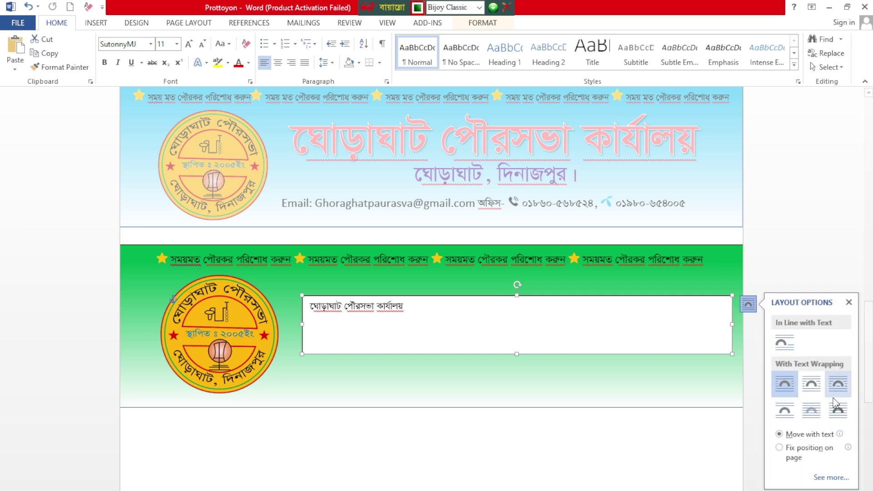
click(836, 418)
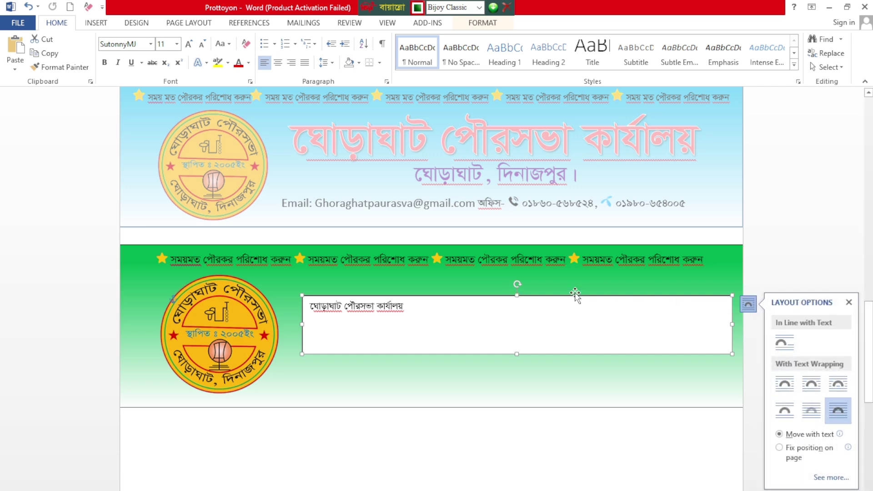
click(443, 313)
key(ctrl+a)
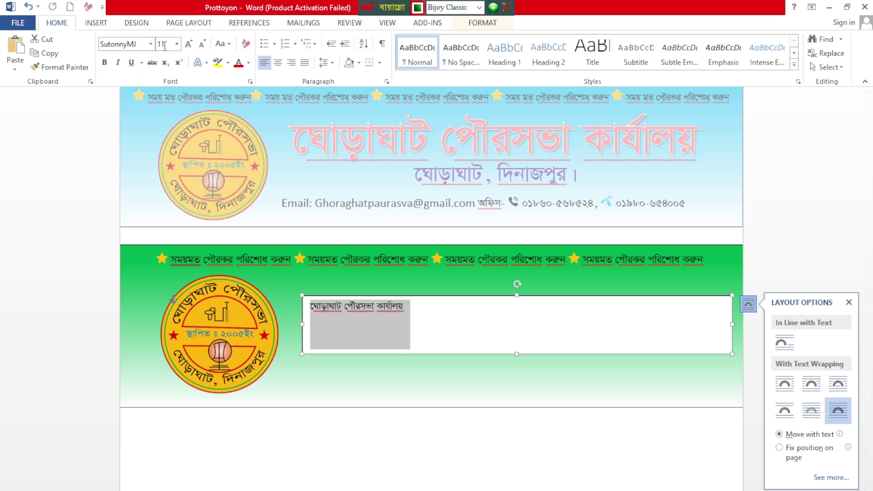
click(189, 45)
click(189, 44)
click(189, 44)
click(189, 44)
click(189, 45)
click(188, 44)
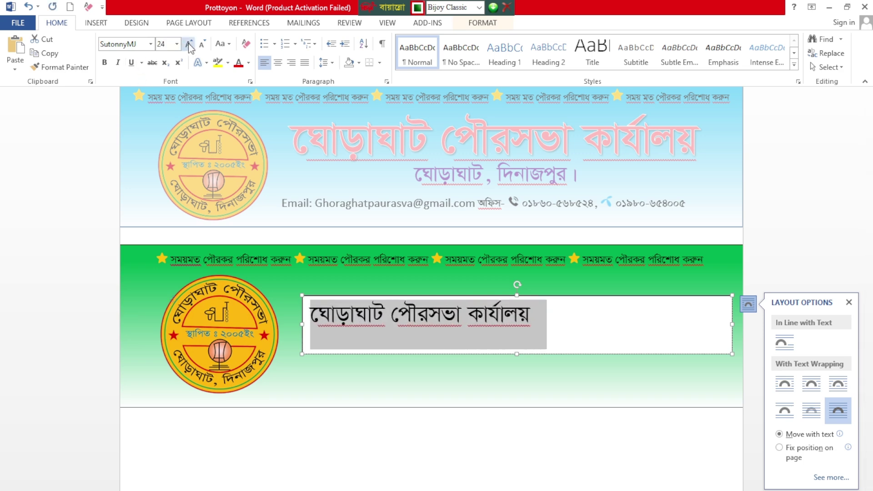
click(189, 44)
click(188, 44)
click(189, 45)
click(189, 44)
click(189, 44)
click(189, 44)
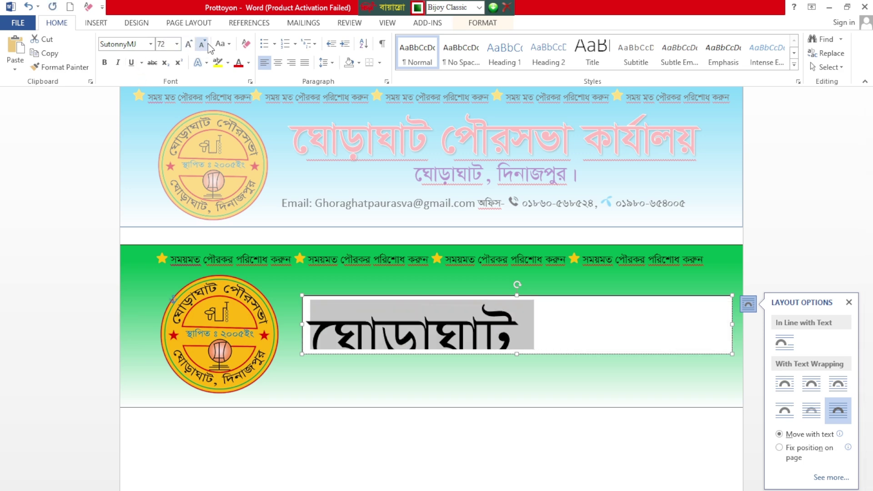
click(207, 44)
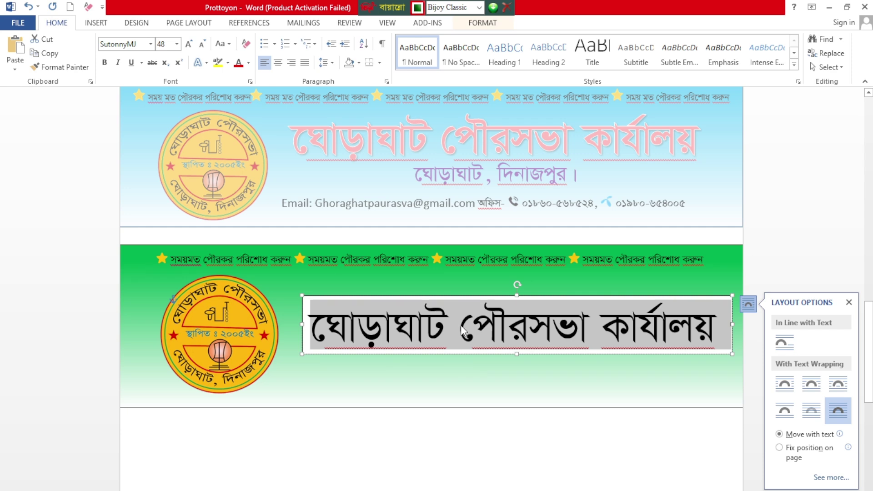
Step: Set the title text box's Shape Outline to No Outline
double_click(491, 295)
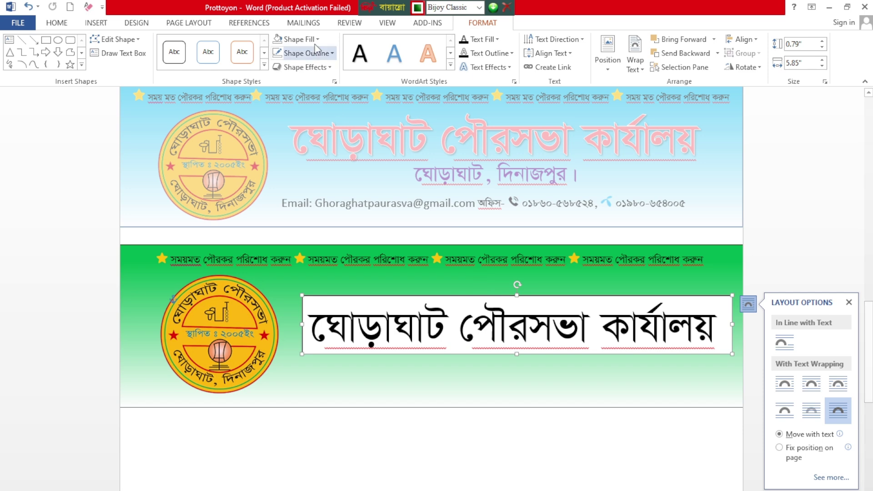
click(317, 51)
click(323, 88)
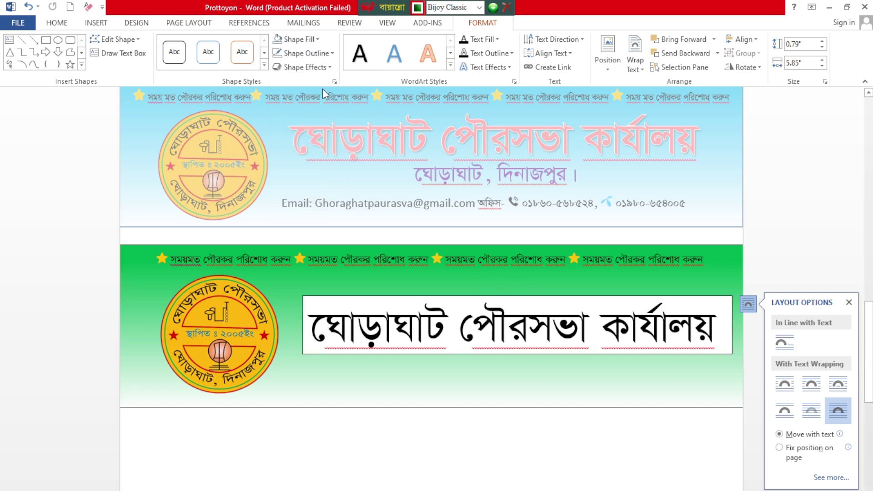
click(321, 53)
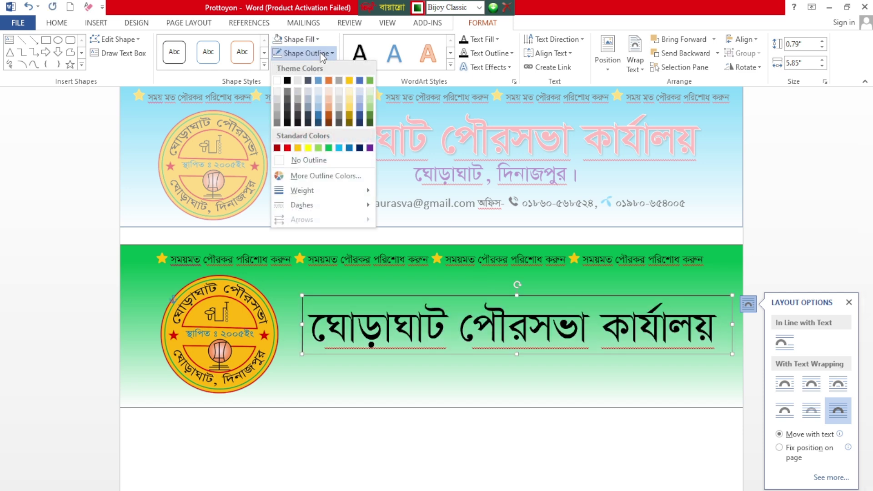
click(302, 161)
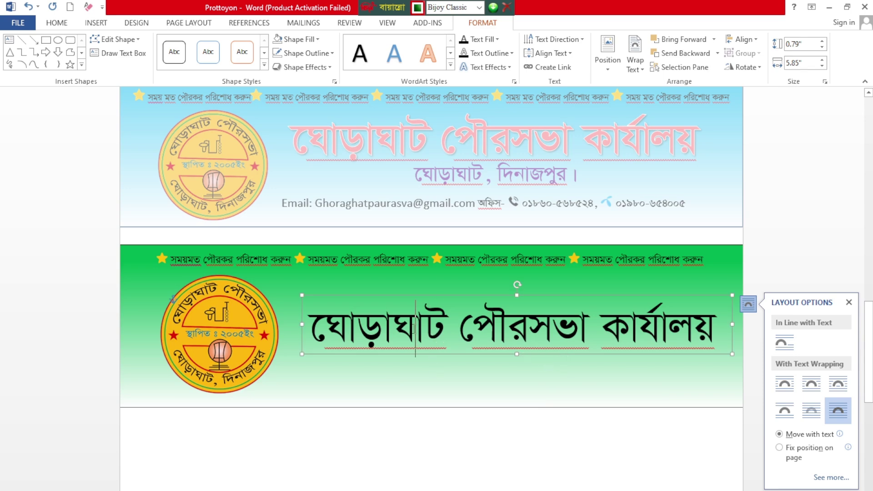
Step: Colour the title red and give it a white text outline
triple_click(358, 325)
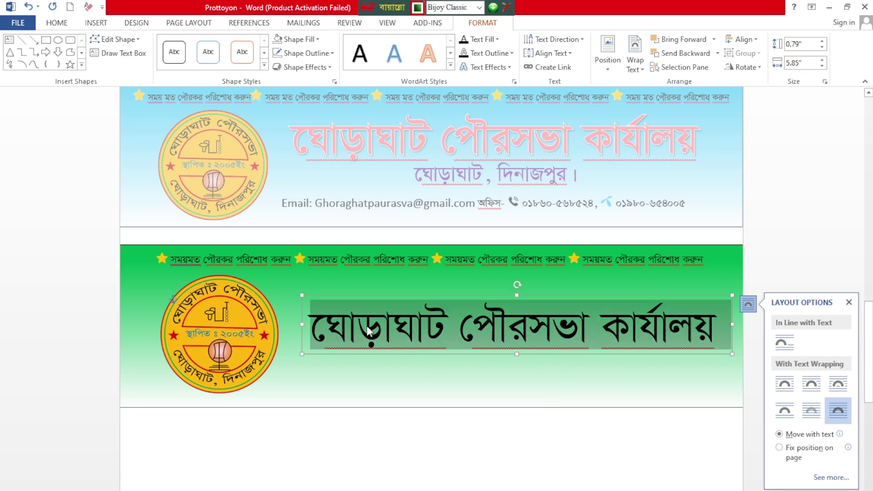
click(57, 23)
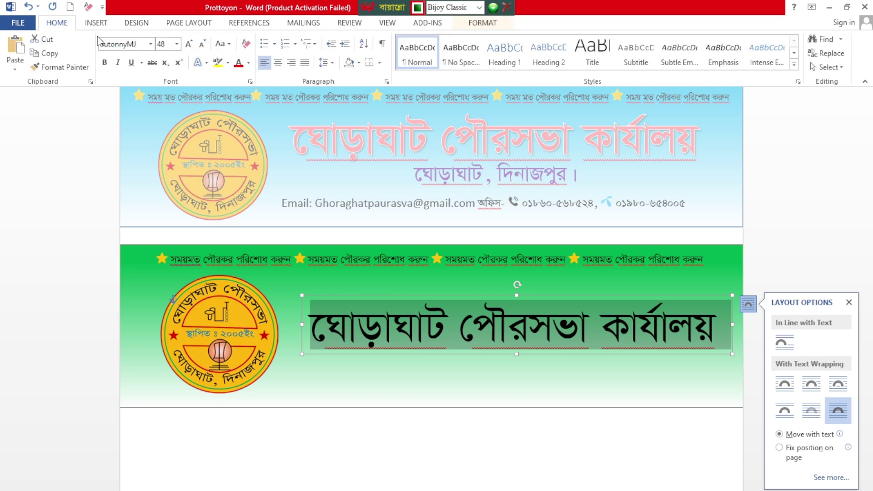
click(238, 63)
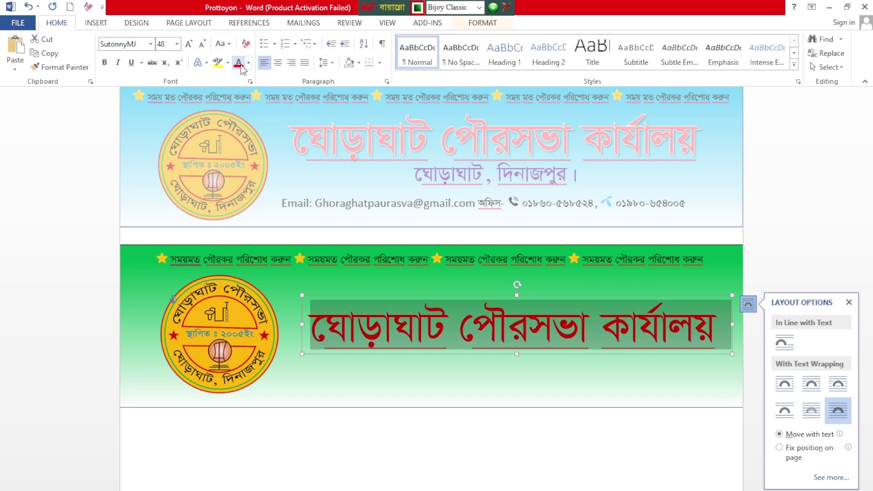
click(207, 62)
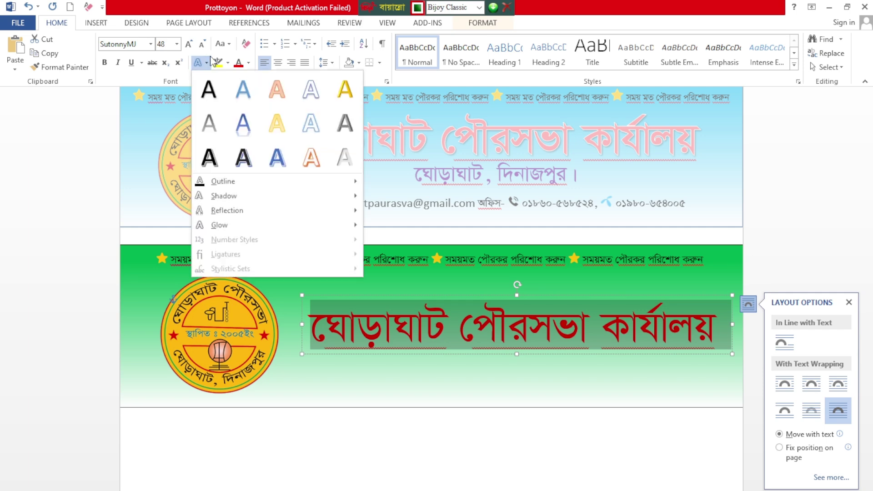
mouse_move(250, 184)
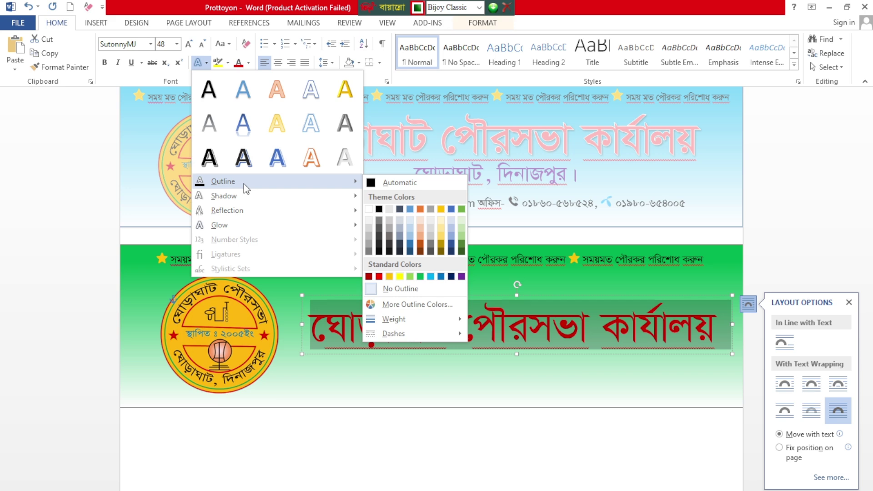
click(368, 210)
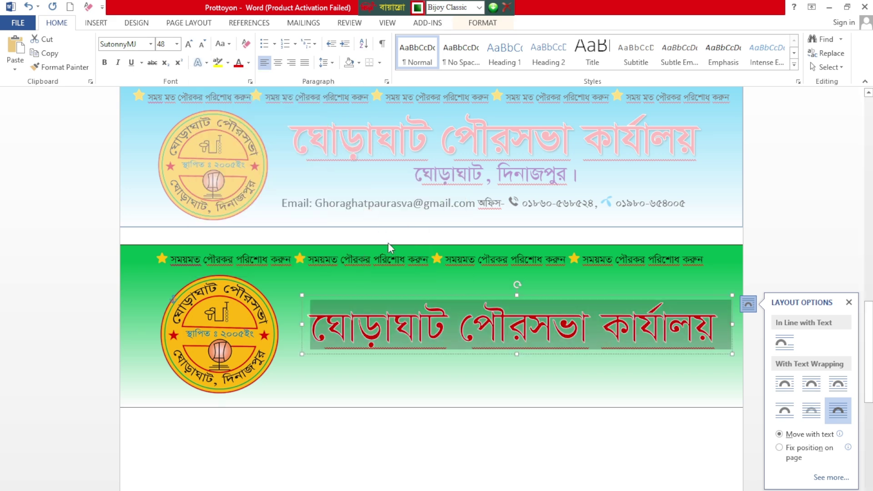
click(596, 323)
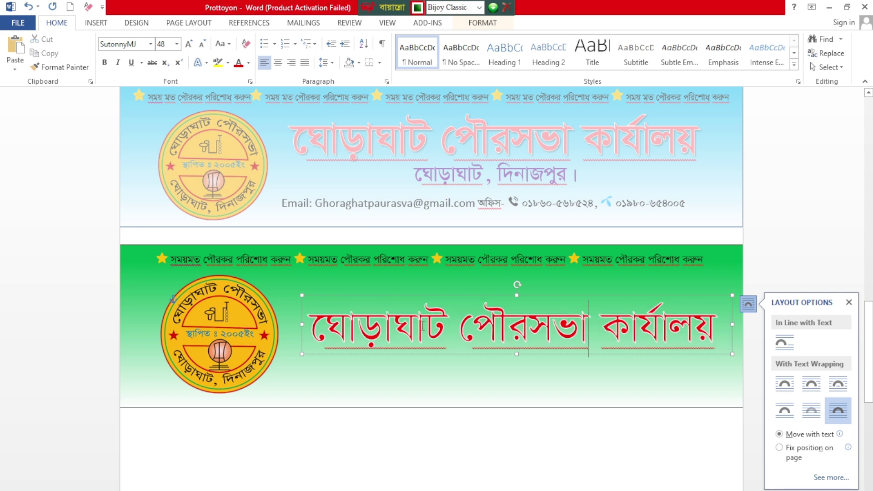
Step: Make the whole title bold
click(348, 321)
key(ctrl+a)
click(104, 63)
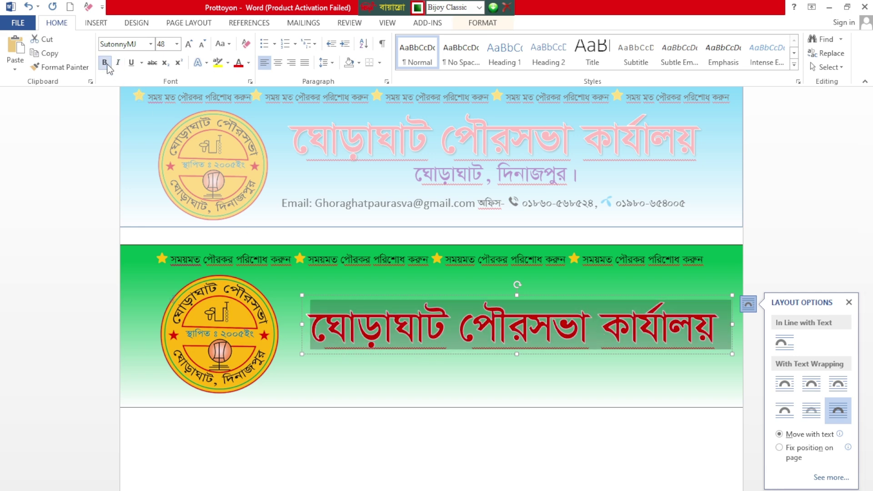
click(575, 327)
Step: Increase the title's white text outline weight to 1 pt
scroll(539, 356, up, 3)
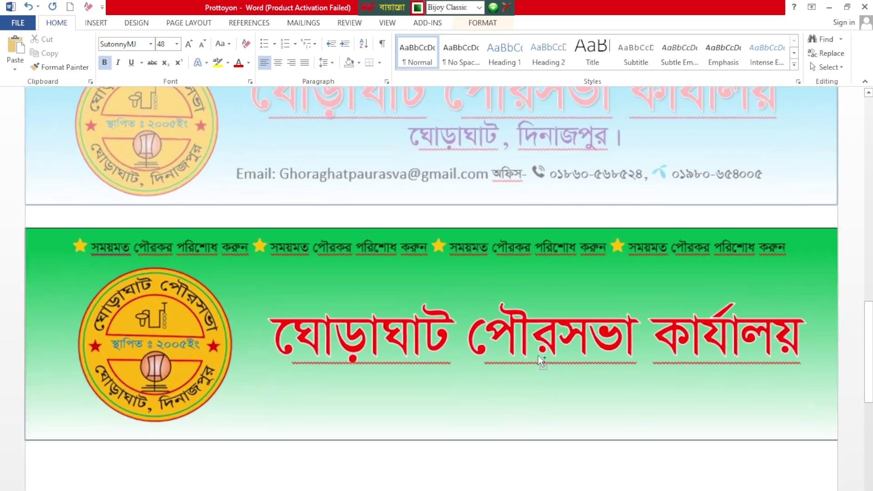
click(399, 342)
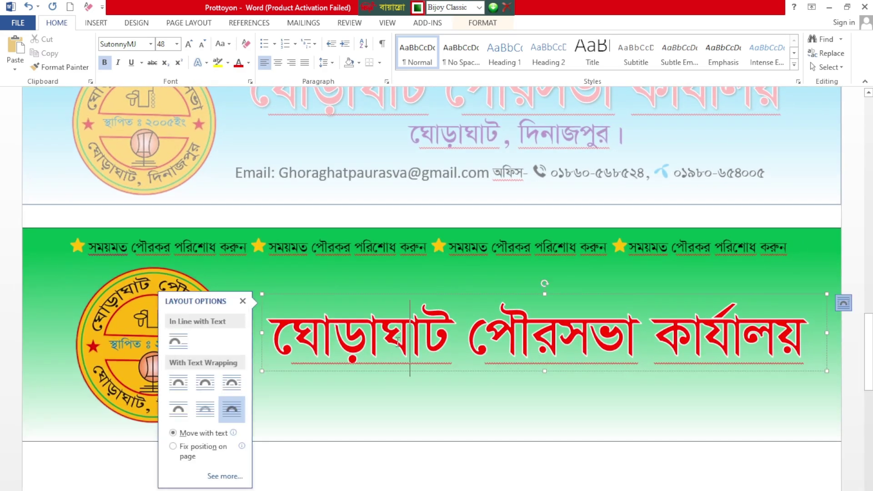
key(ctrl+a)
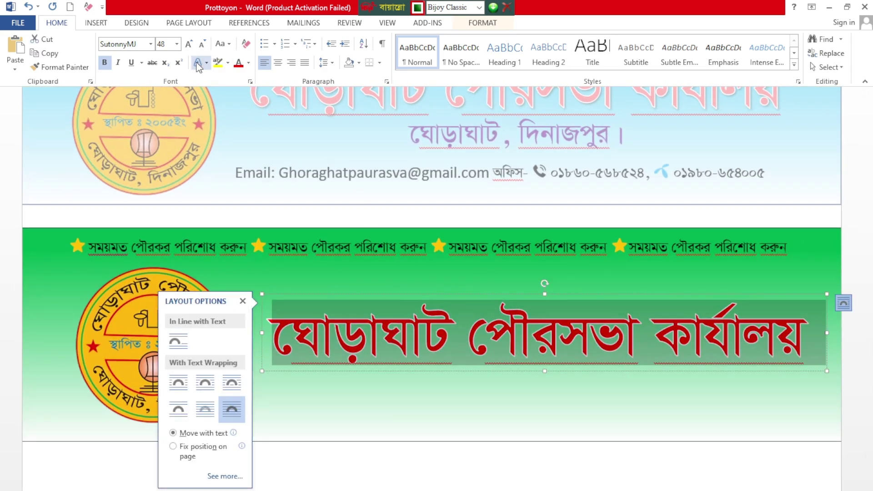
click(207, 63)
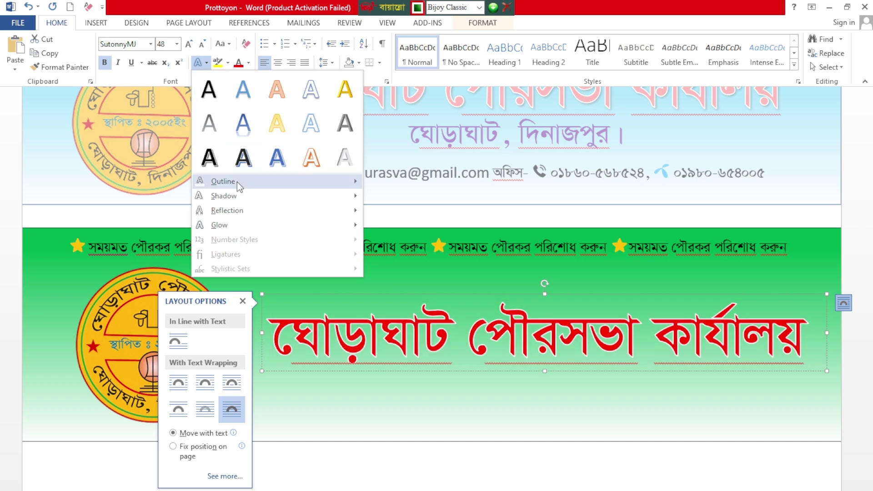
mouse_move(275, 186)
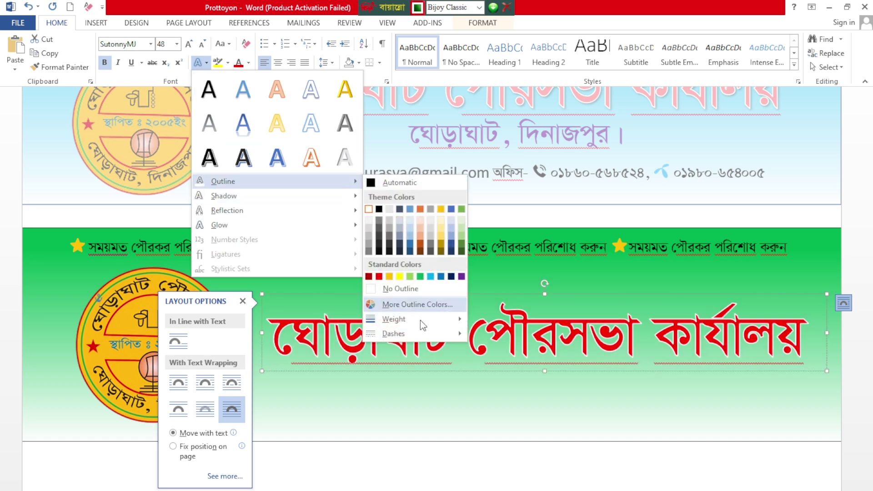
mouse_move(427, 321)
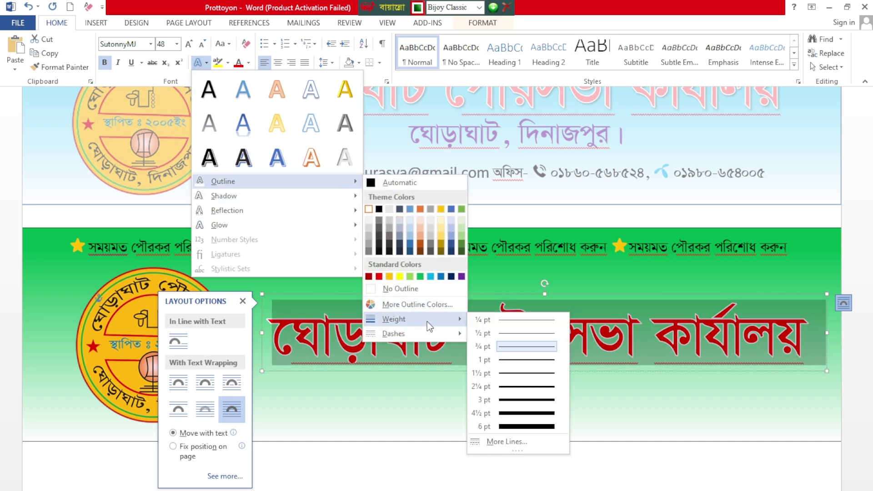
click(508, 361)
click(514, 379)
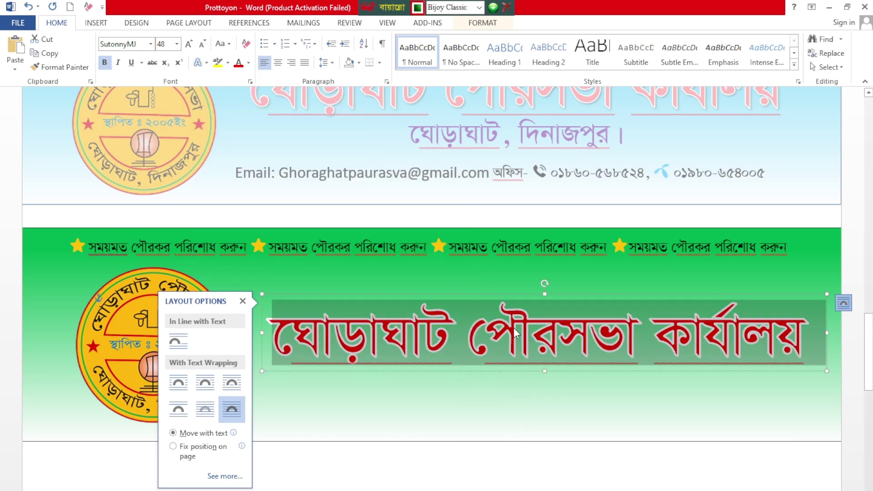
scroll(568, 329, down, 3)
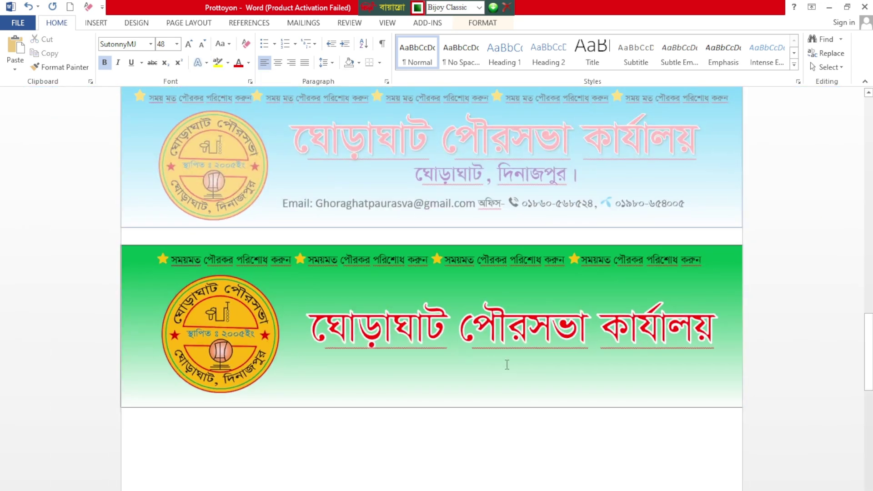
Step: Raise the title box within the banner and nudge it four steps left toward the logo
click(521, 294)
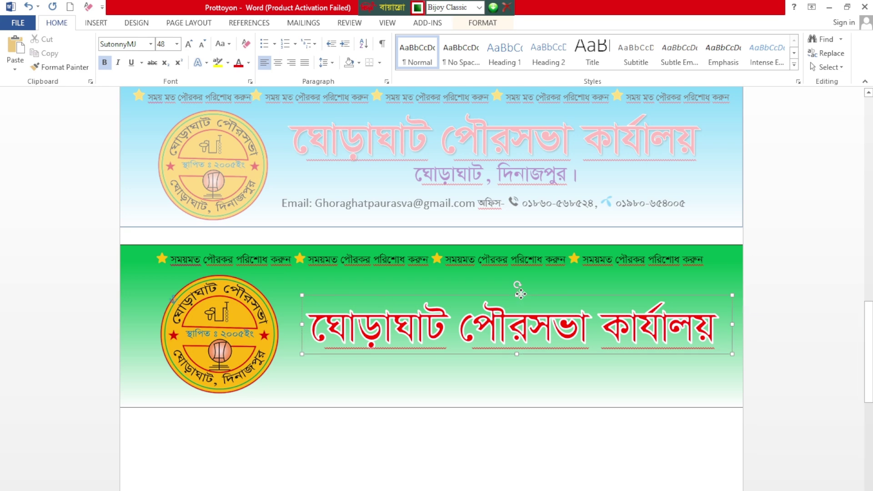
drag(521, 294, 519, 274)
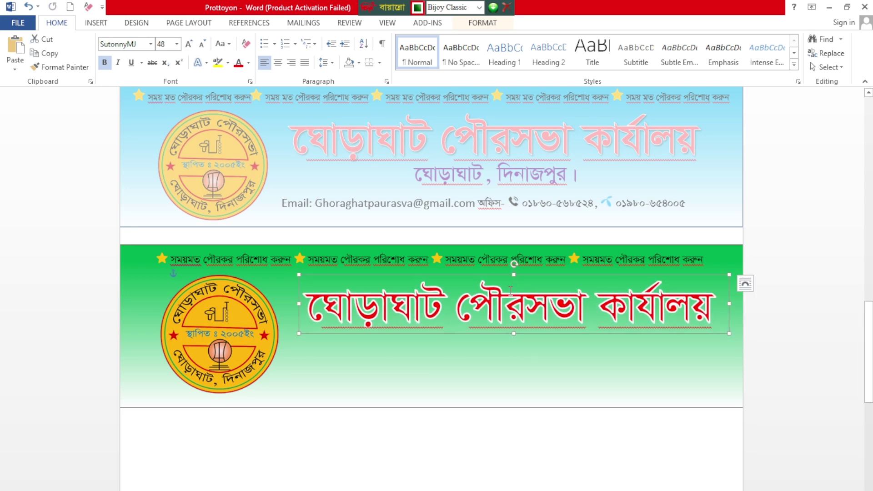
key(Left)
key(Left)
key(Left)
key(Left)
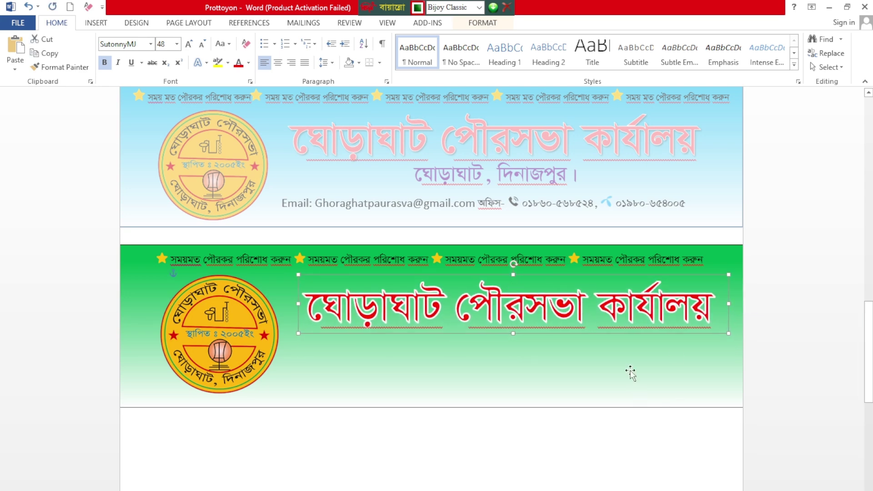
key(Left)
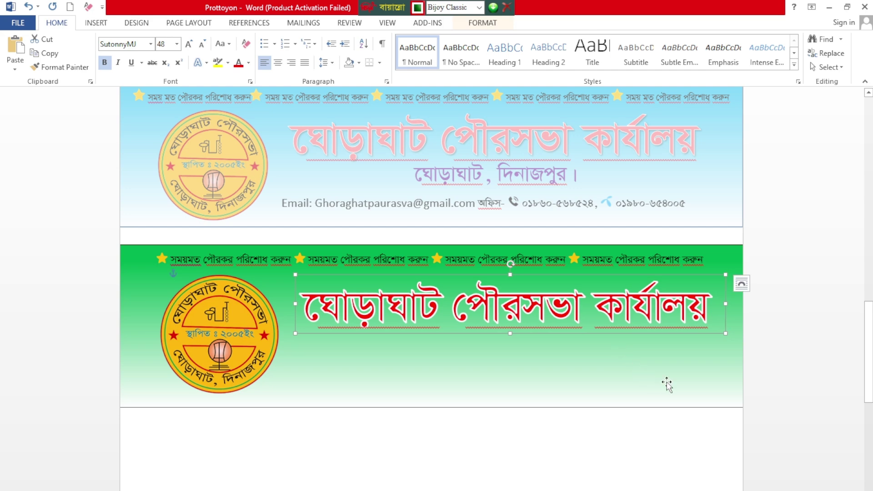
key(Left)
key(Left)
key(Left)
key(Left)
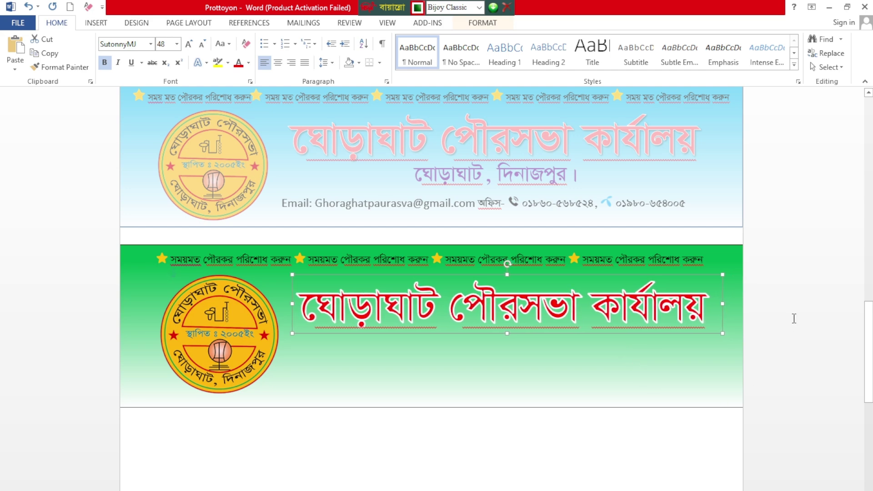
key(Left)
key(Left)
click(796, 314)
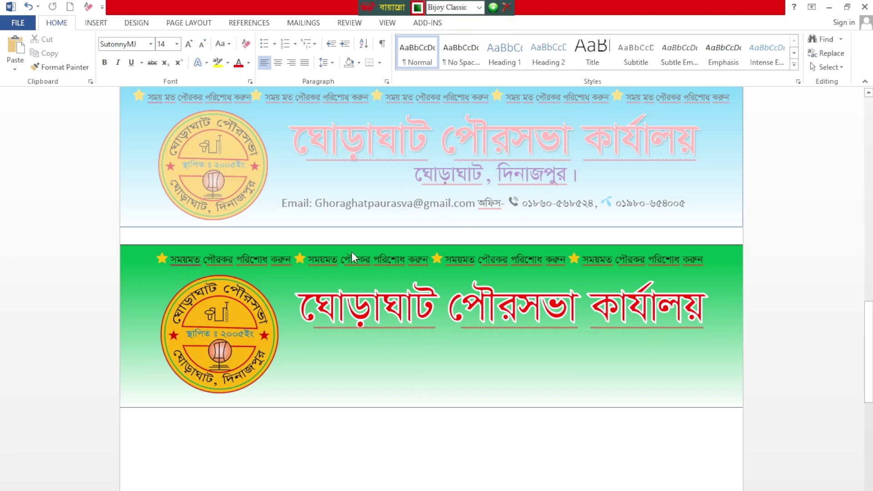
Step: Insert a built-in quote text box into the green banner
click(93, 23)
click(619, 54)
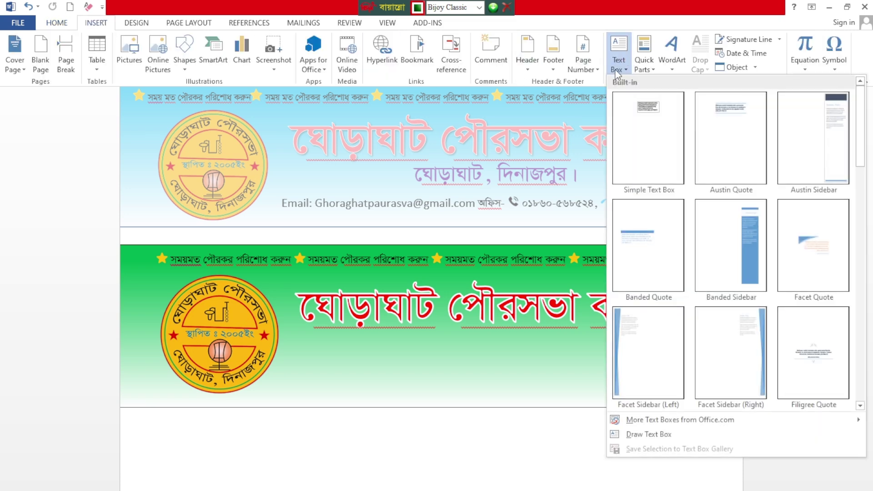
click(639, 138)
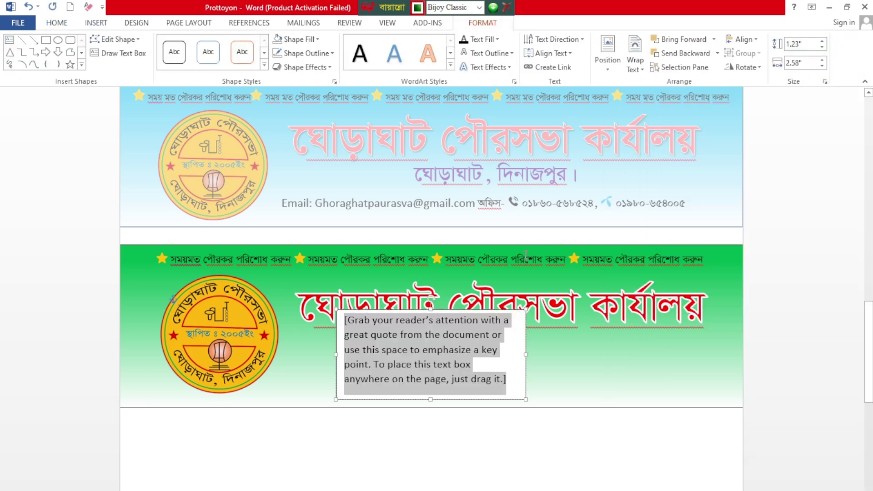
Step: Set the new box's font to SutonnyMJ and clear its placeholder text
click(59, 24)
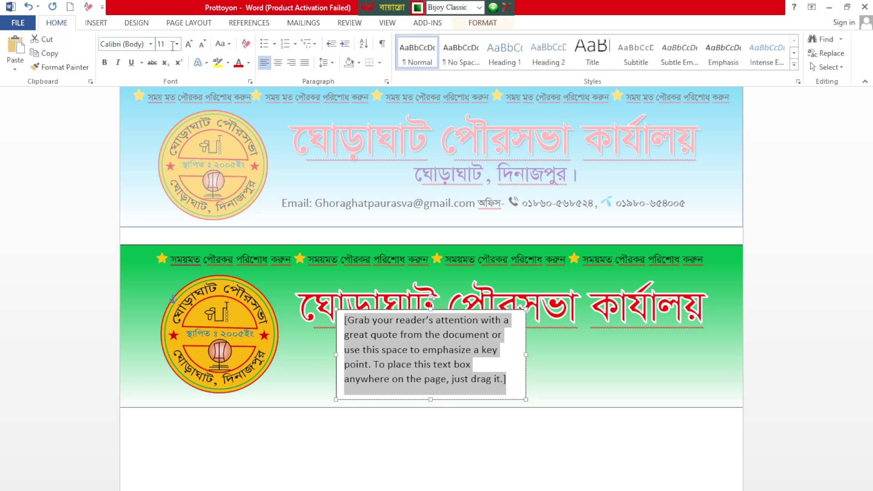
click(152, 45)
click(149, 114)
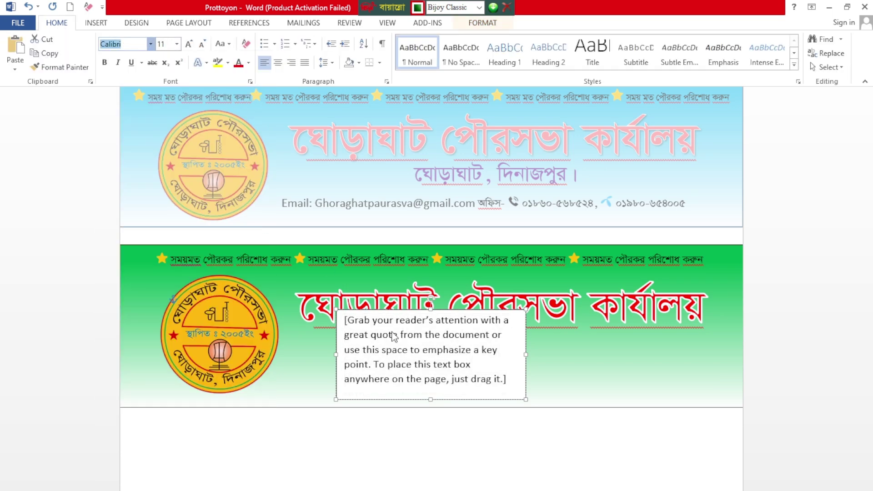
click(415, 338)
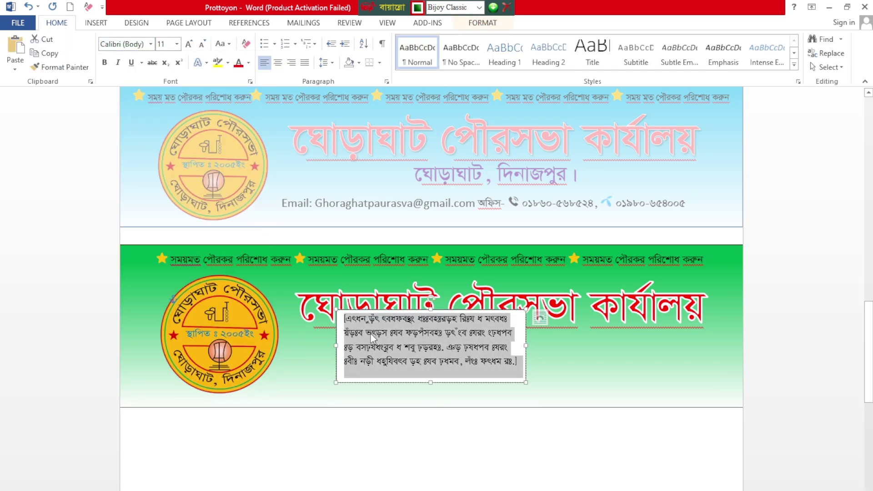
text(‡Nvv)
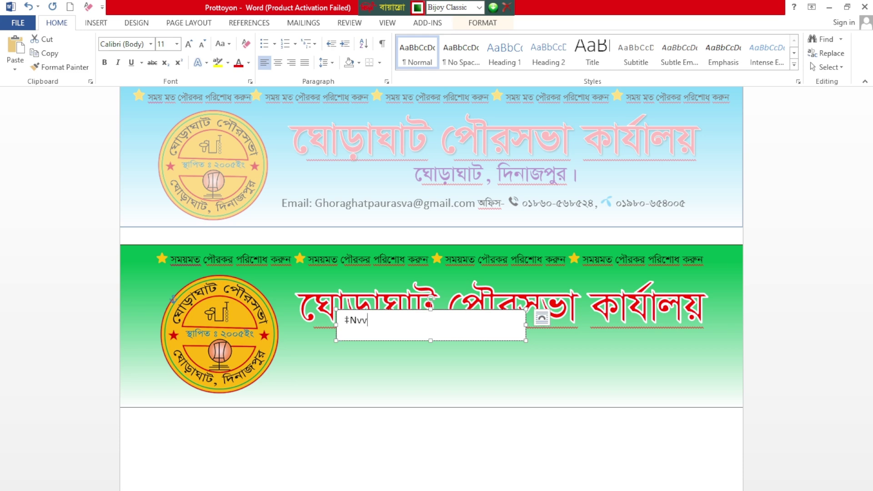
key(BackSpace)
click(150, 44)
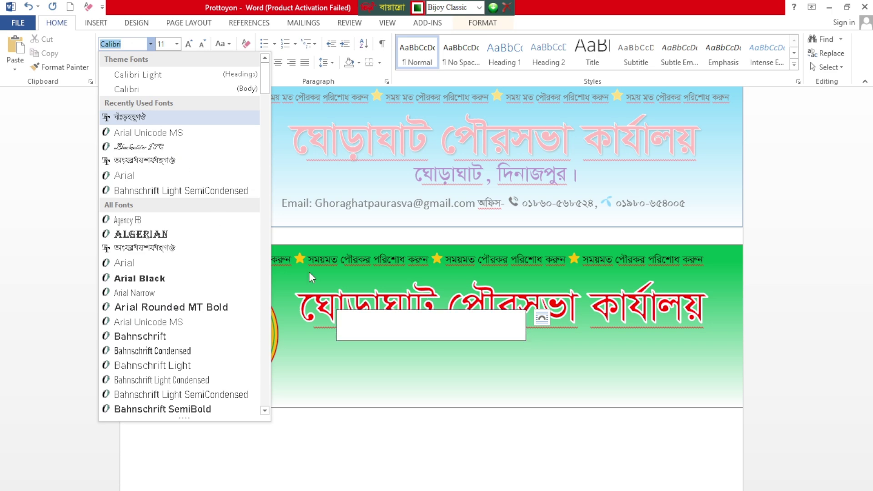
Step: Type 'ঘোড়াঘাট, দিনাজপুর।' in SutonnyMJ, enlarge it to 22 pt, and colour it purple
click(153, 119)
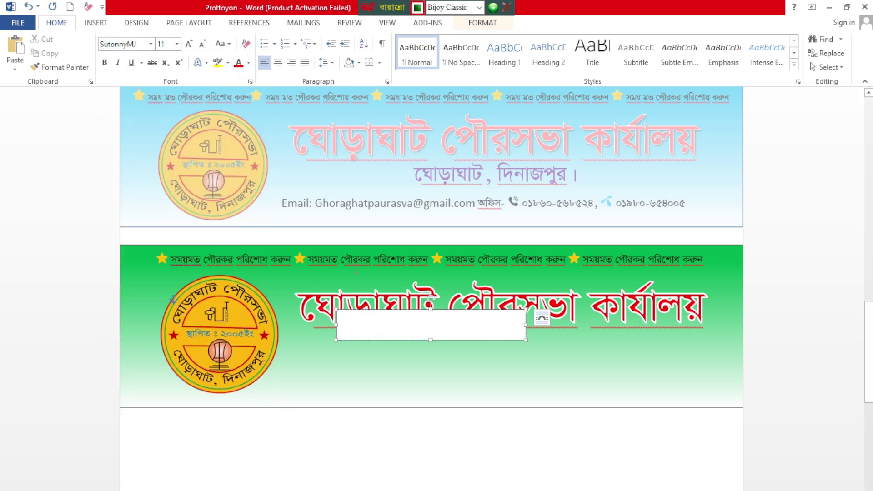
text(ে)
text(ঘাড়াঘাট, দিনা)
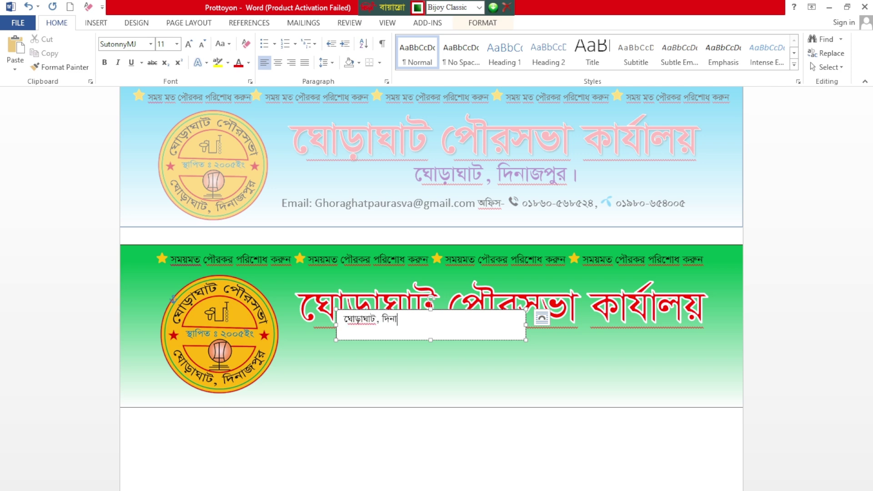
text(জপুর।)
key(ctrl+a)
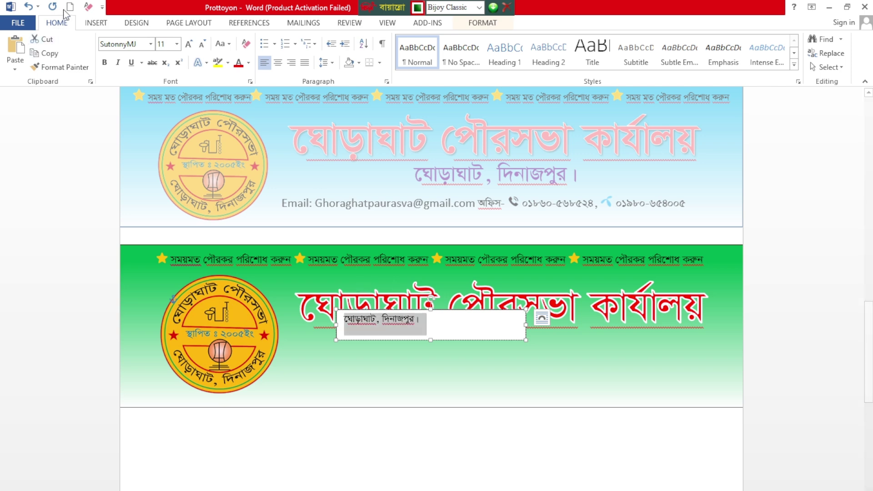
click(187, 44)
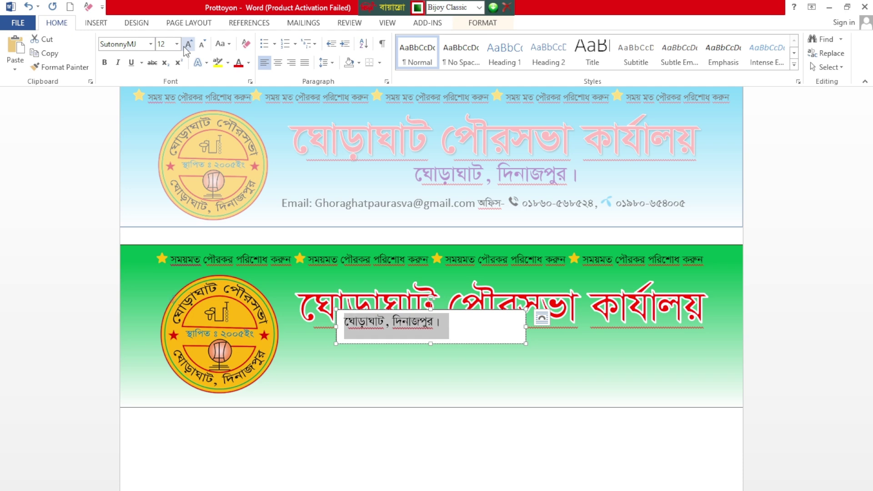
click(188, 44)
click(188, 45)
click(187, 44)
click(188, 44)
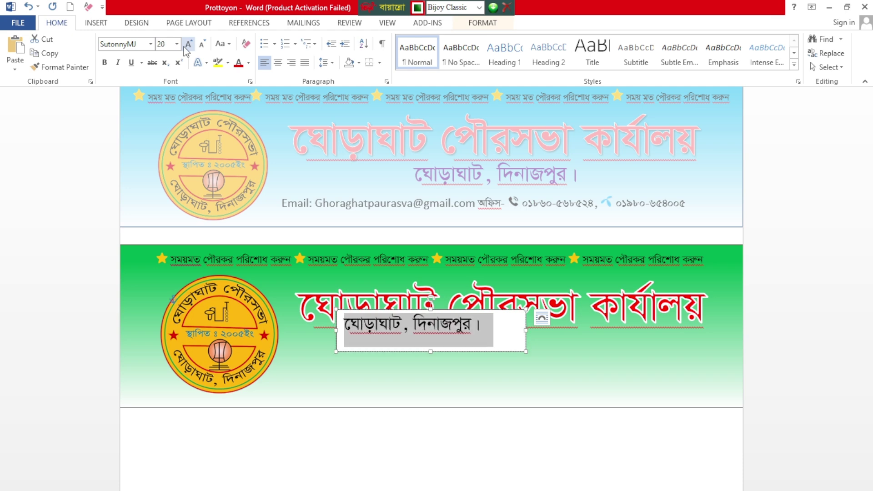
click(188, 45)
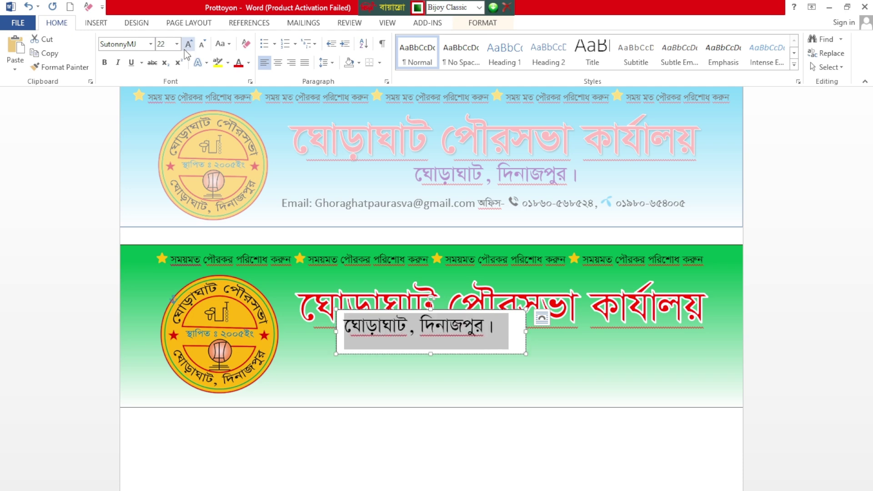
click(249, 63)
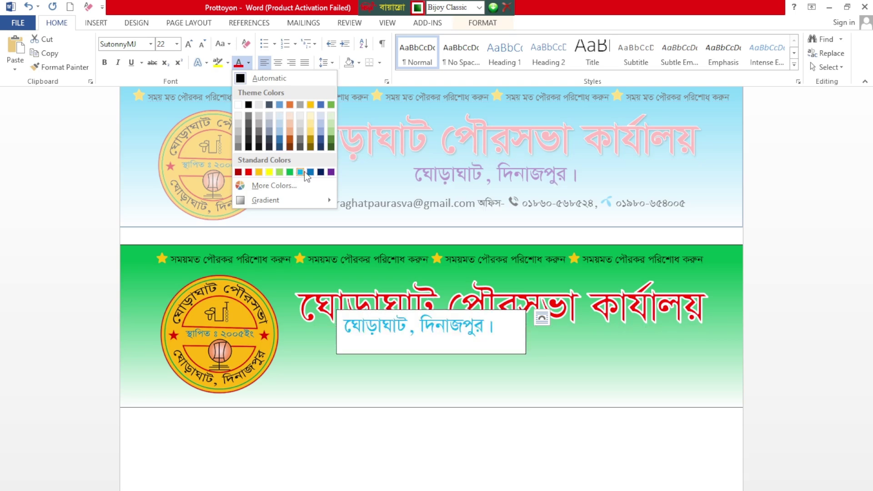
click(331, 172)
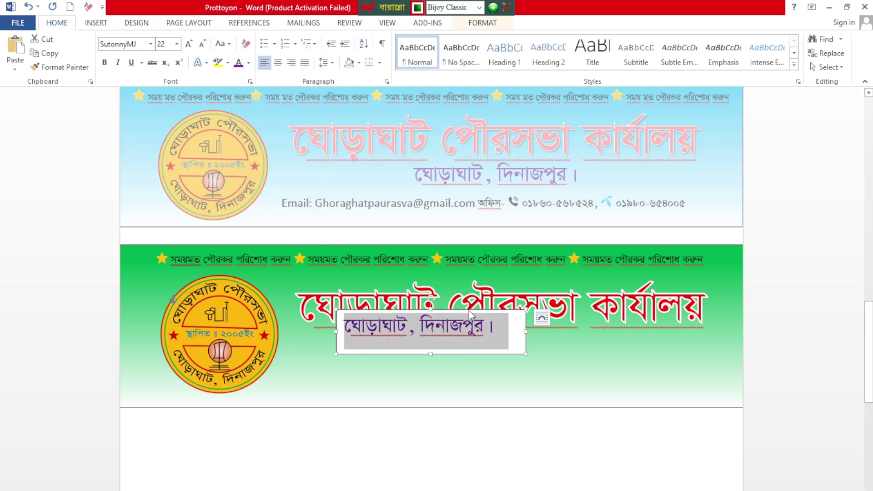
Step: Remove the location text box's fill and outline
double_click(523, 310)
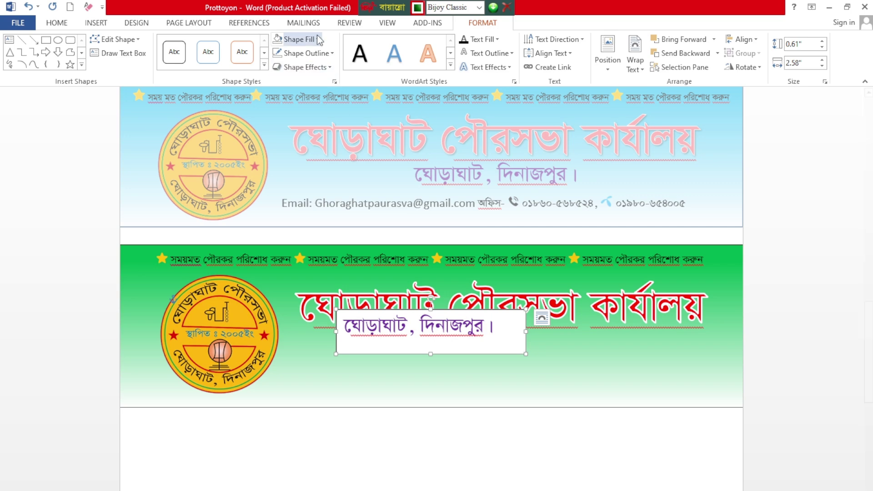
click(318, 39)
click(301, 146)
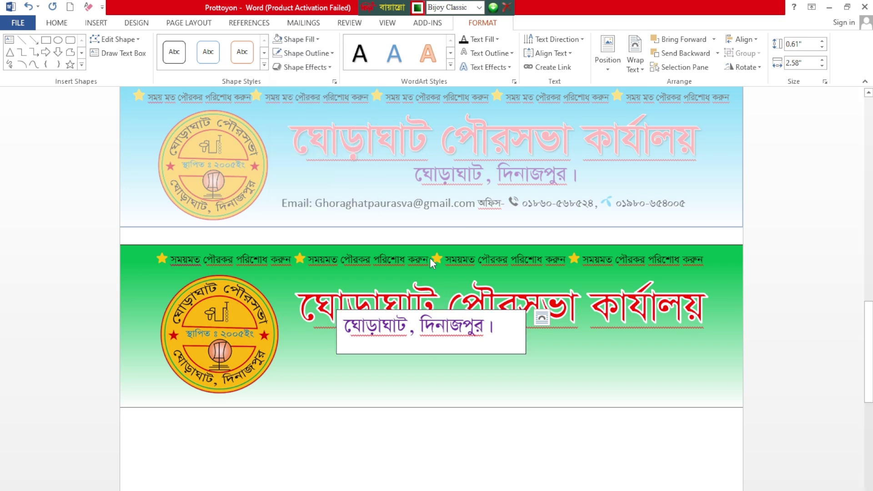
click(319, 54)
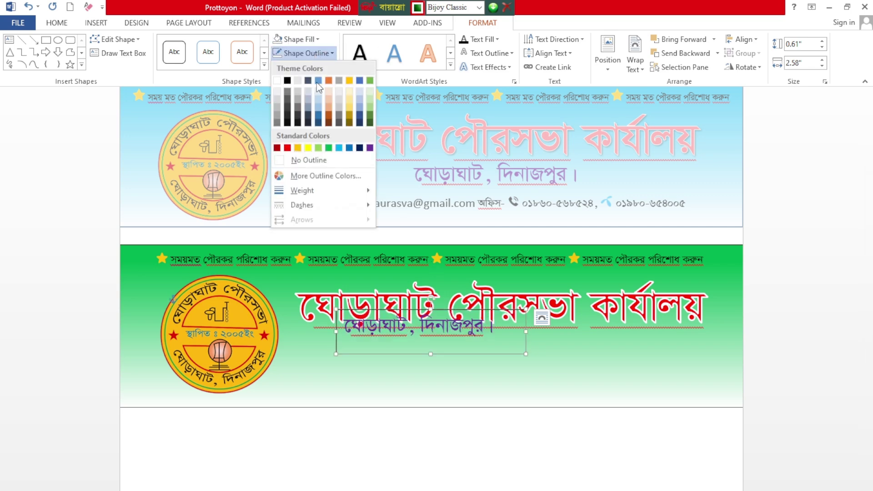
click(320, 160)
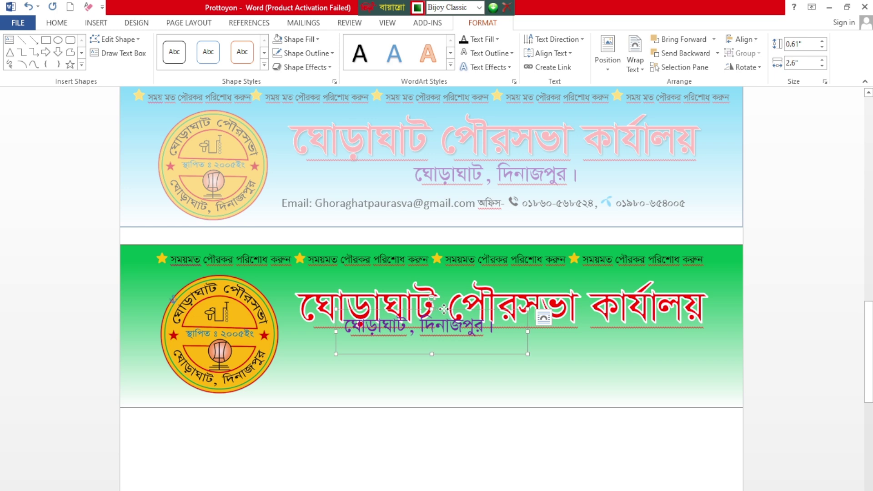
Step: Position the location box directly beneath the red title in the banner
drag(460, 333, 524, 358)
drag(503, 324, 512, 323)
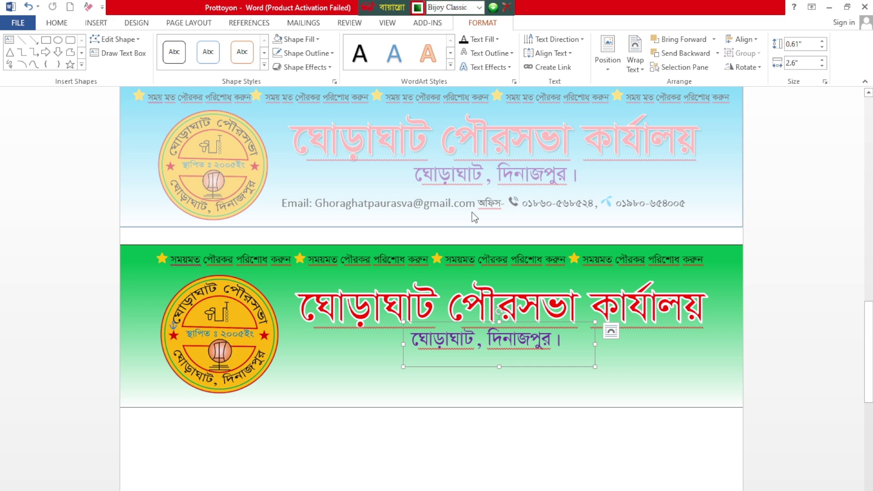
key(ctrl+Down)
key(ctrl+Down)
key(ctrl+Down)
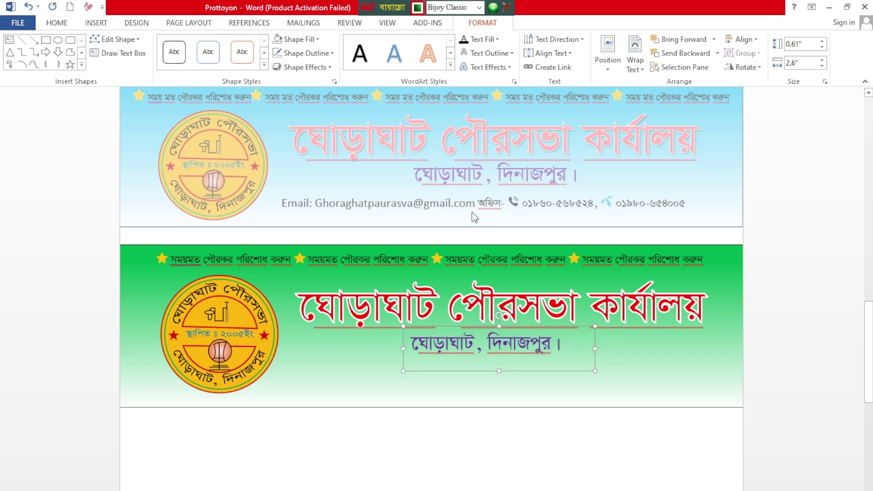
key(ctrl+Down)
key(ctrl+Down)
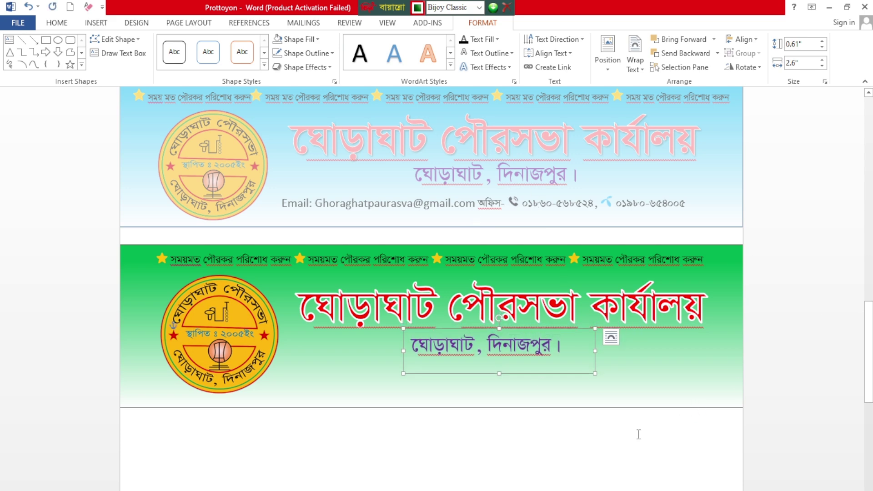
click(638, 435)
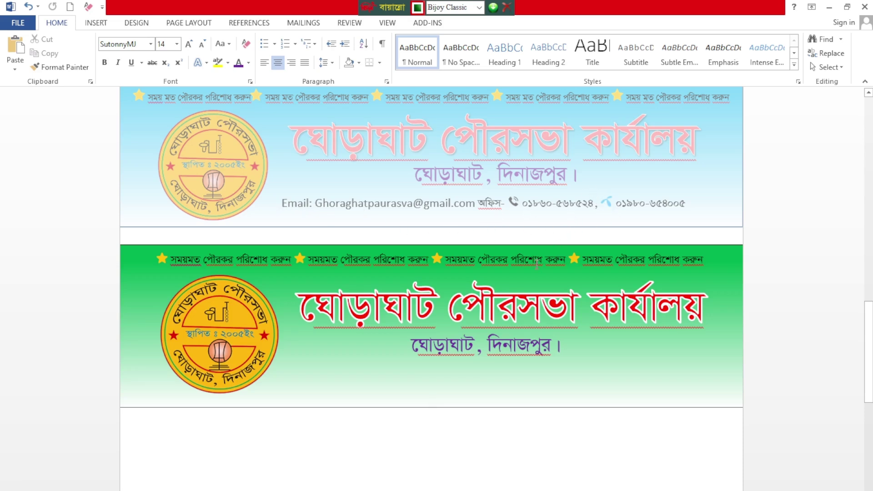
Step: Insert a Simple Text Box below the banner, sized 6.3" wide by 0.52" tall
scroll(473, 297, down, 2)
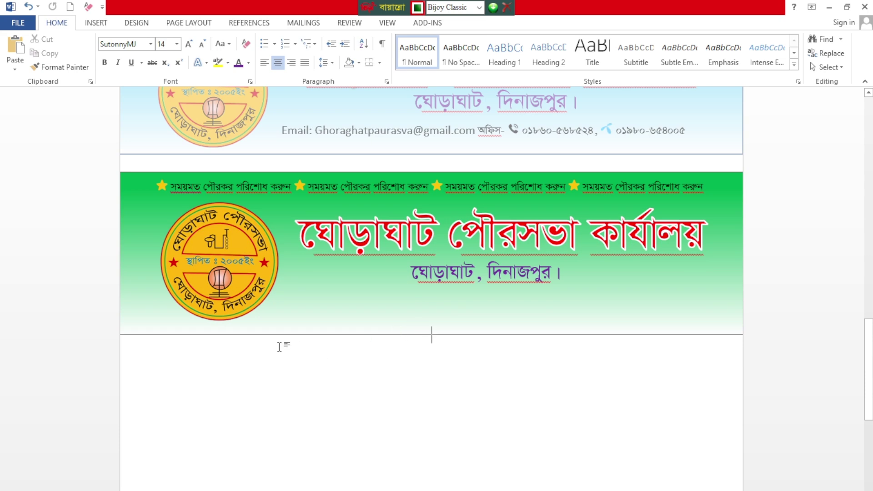
click(96, 24)
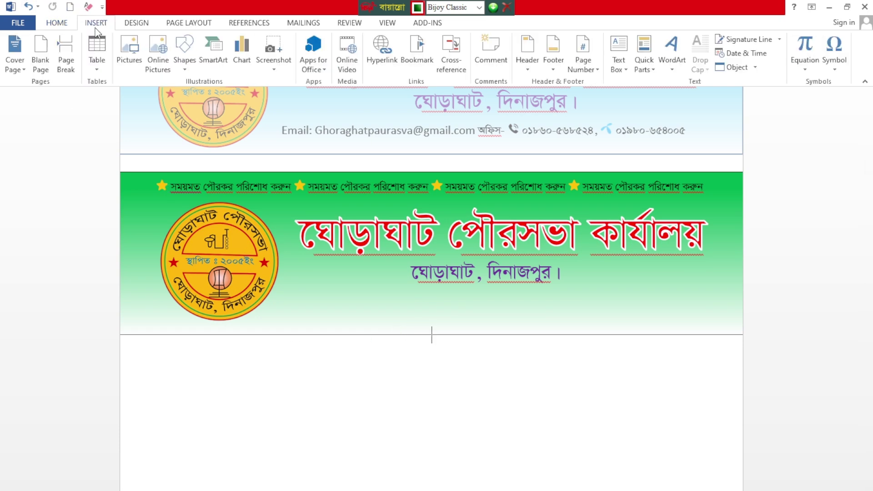
click(619, 59)
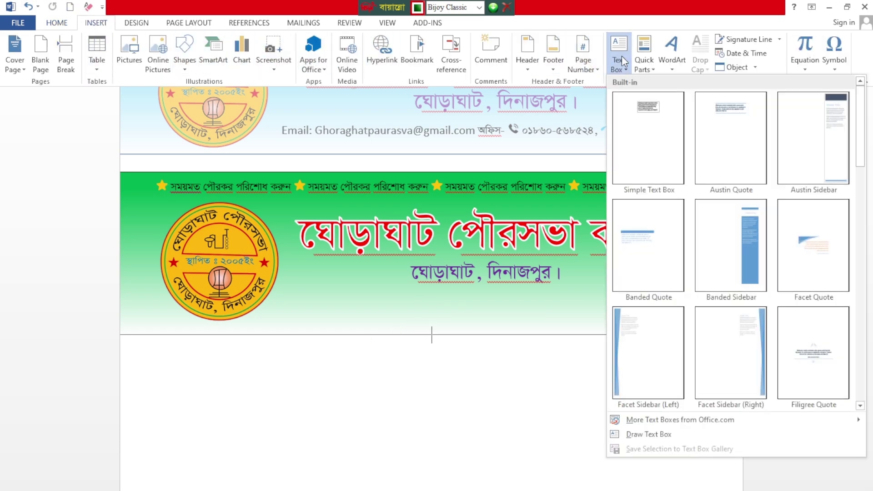
click(625, 130)
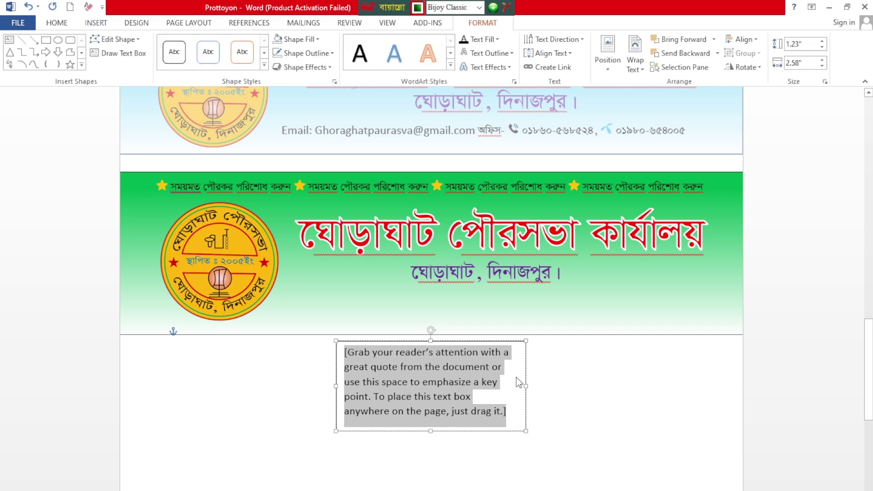
drag(526, 386, 738, 383)
drag(336, 376, 275, 369)
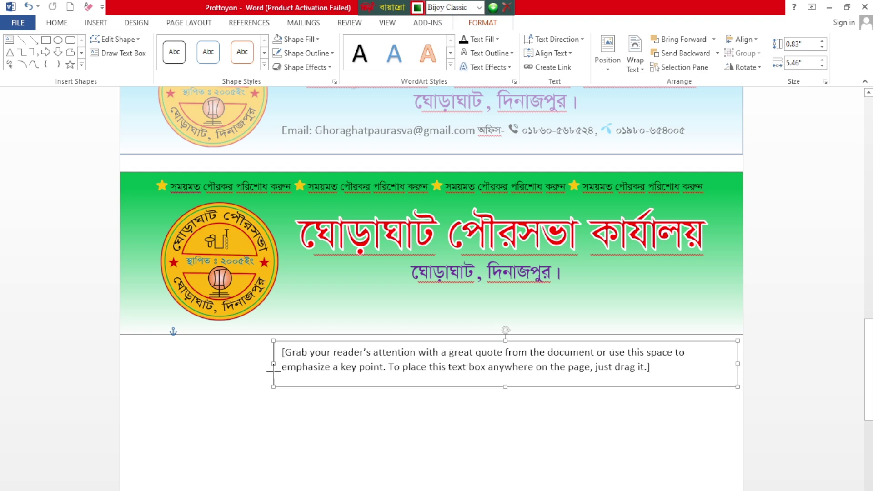
drag(506, 386, 506, 380)
Step: Float the new box In Front of Text and move it onto the banner's bottom edge
click(752, 356)
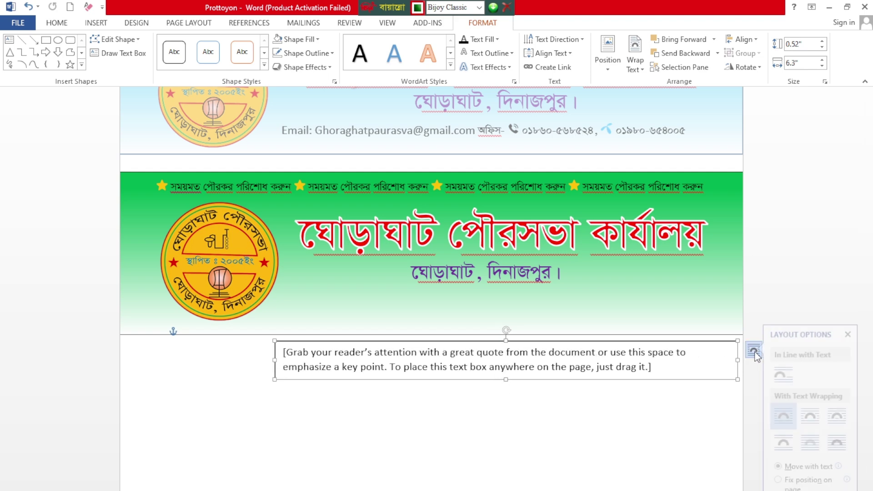
click(847, 442)
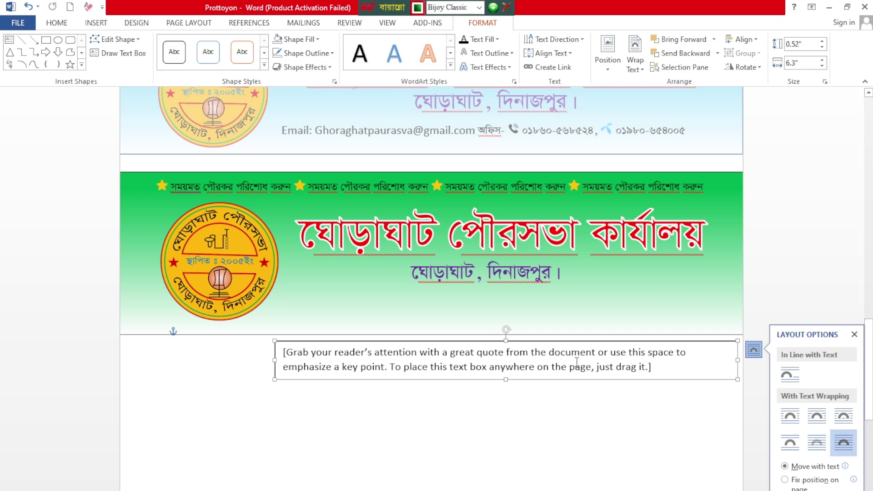
click(518, 341)
drag(518, 341, 517, 290)
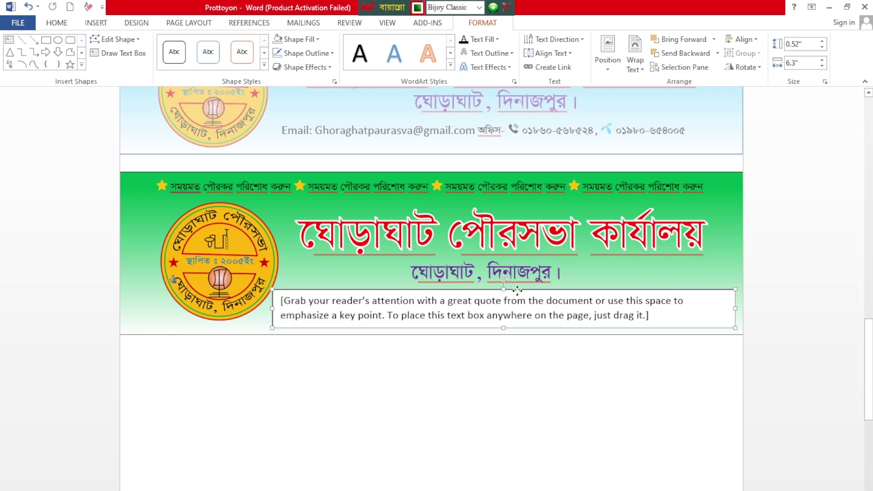
Step: Delete the placeholder, switch the keyboard to English, and start typing 'Email'
click(496, 312)
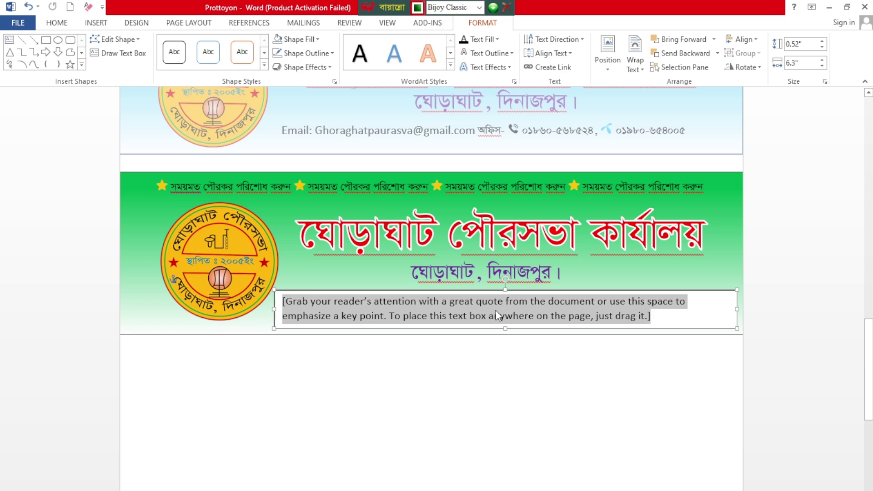
key(Delete)
text(x)
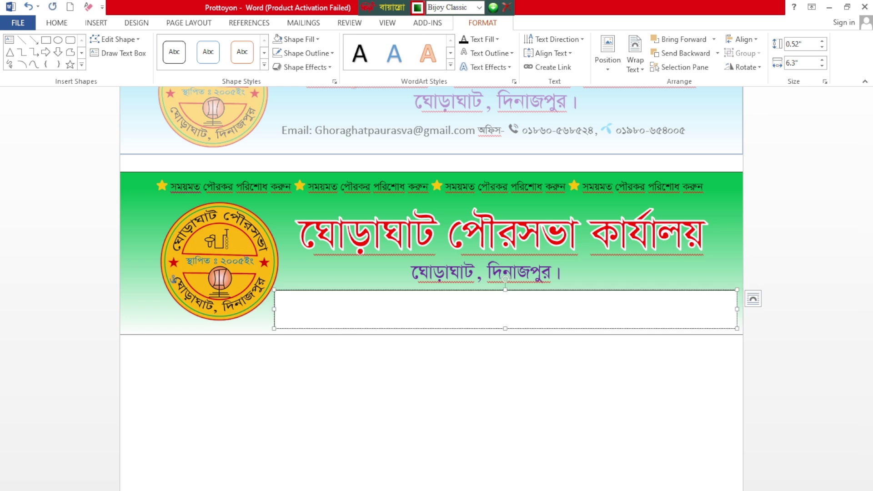
click(448, 7)
click(479, 8)
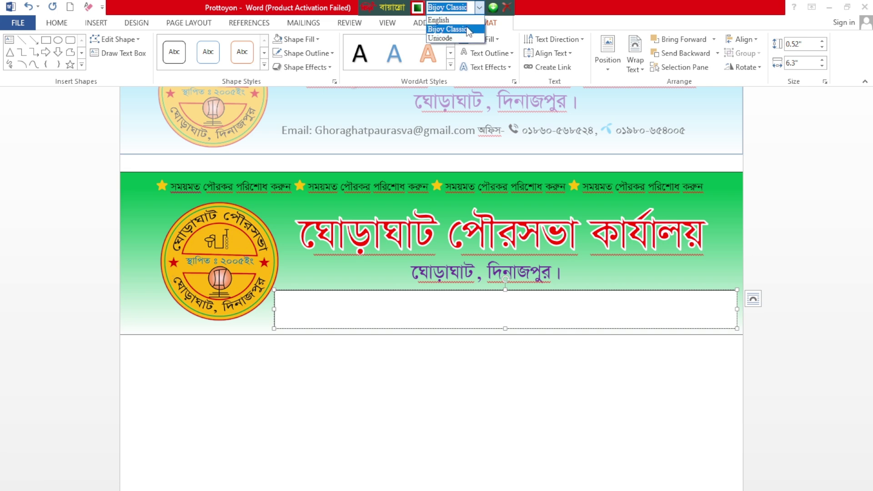
click(439, 20)
click(341, 311)
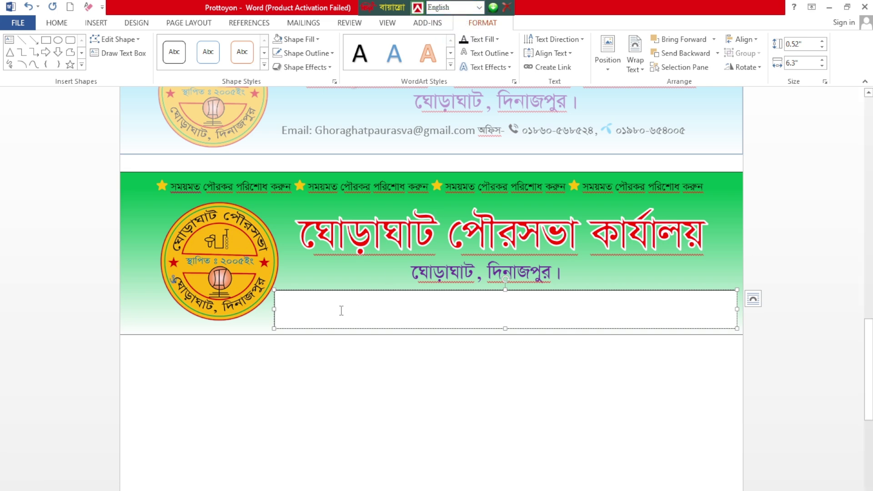
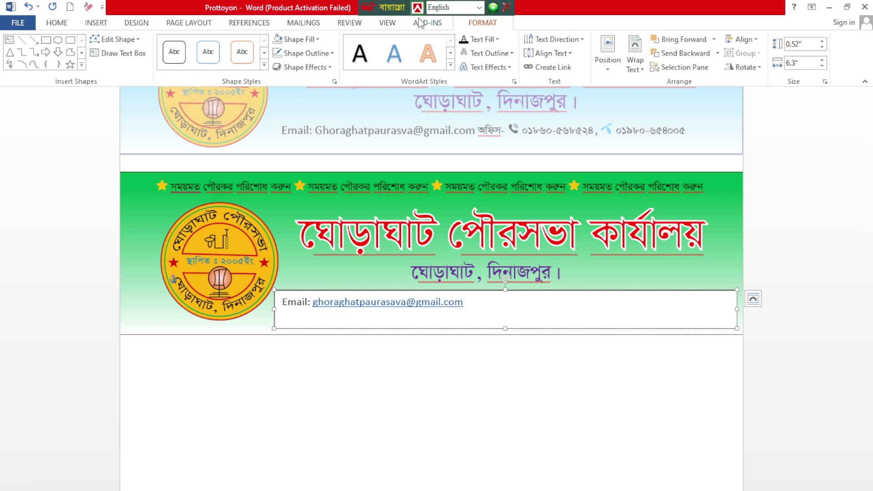
Step: Switch to Bijoy Classic and type the Bengali word অফিস- in SutonnyMJ
click(479, 10)
click(444, 26)
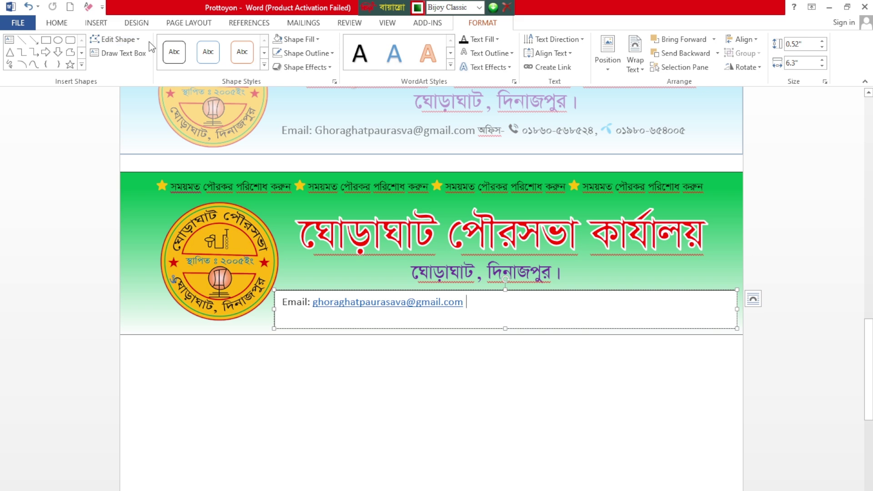
click(64, 27)
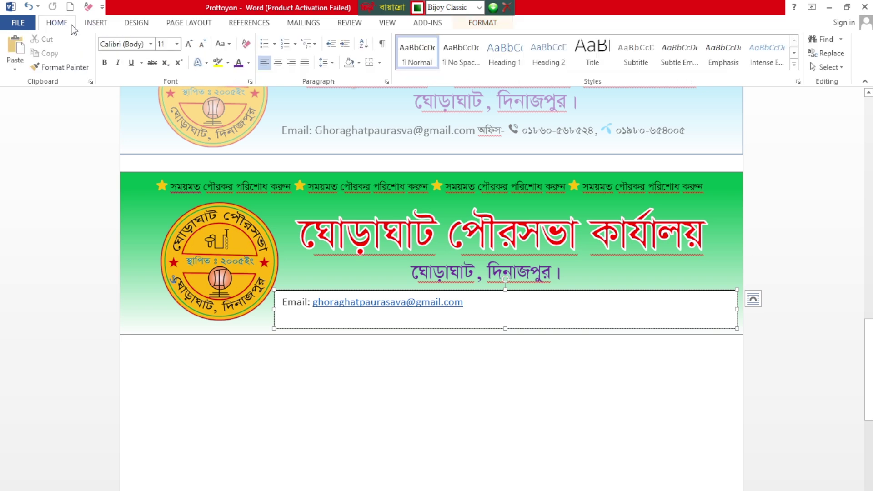
click(151, 44)
click(143, 116)
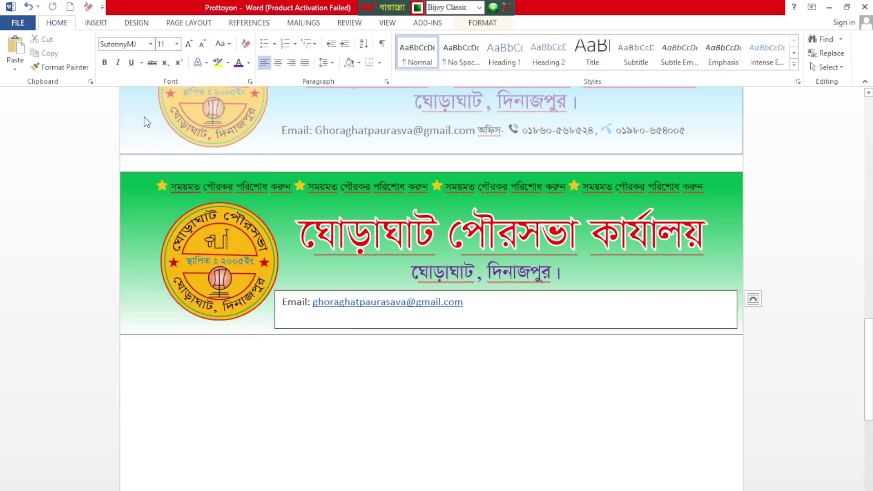
key(ctrl+z)
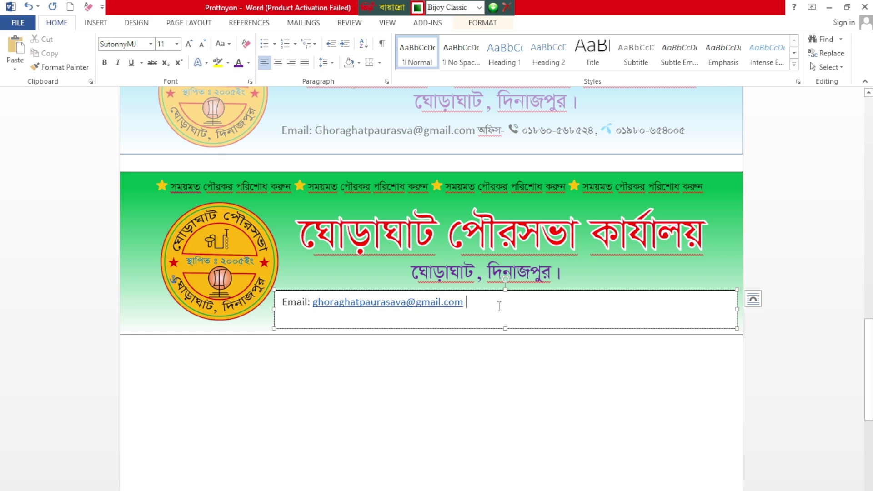
text(অিফ)
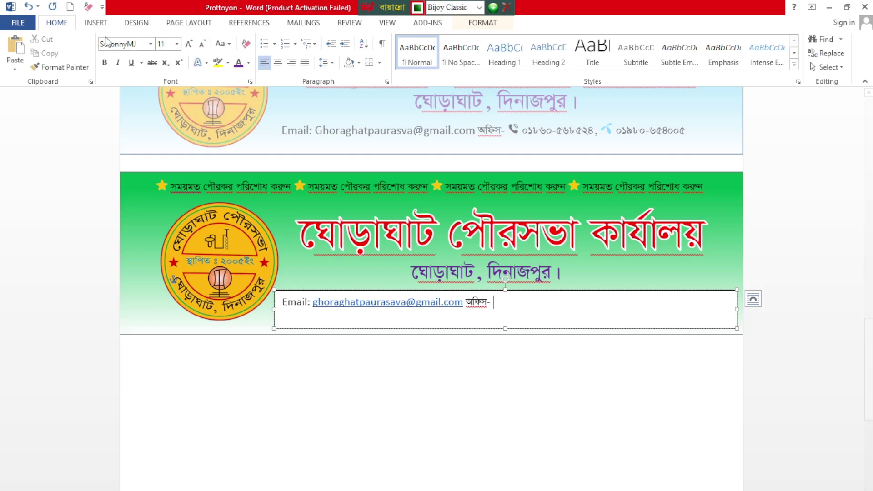
Step: Insert the 'phone' picture into the contact line and shrink it to 0.1" height
click(97, 23)
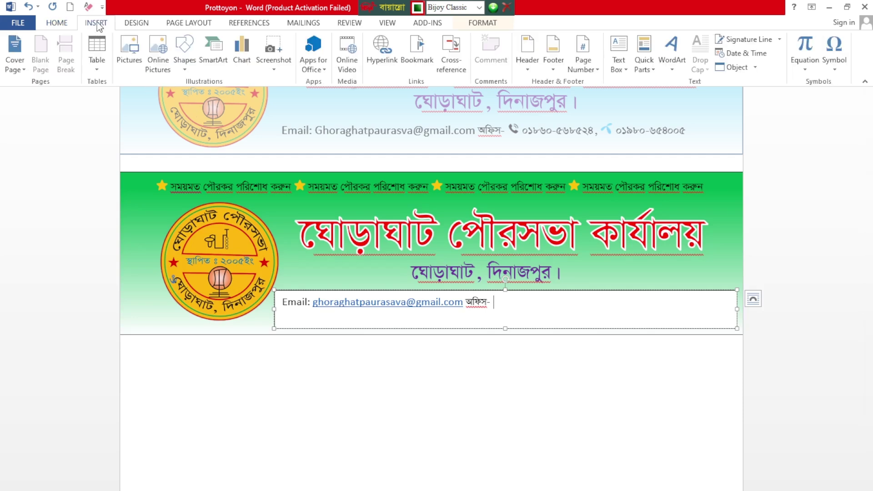
click(130, 48)
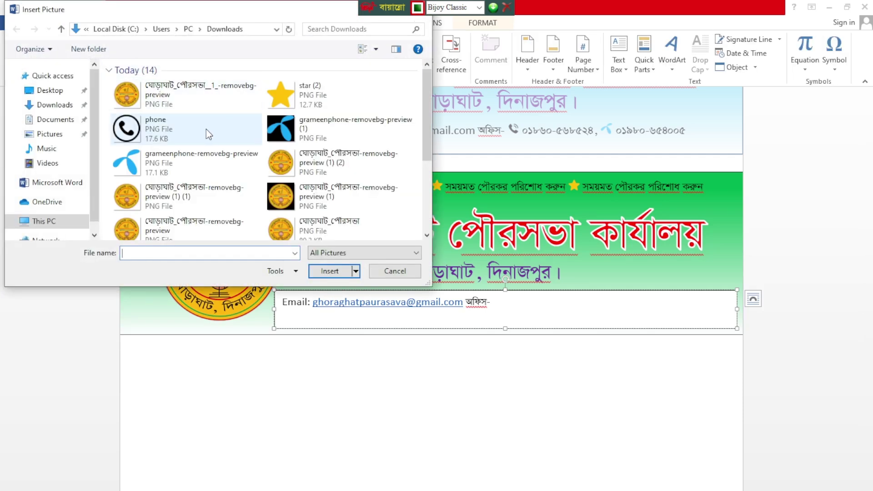
click(146, 129)
click(334, 275)
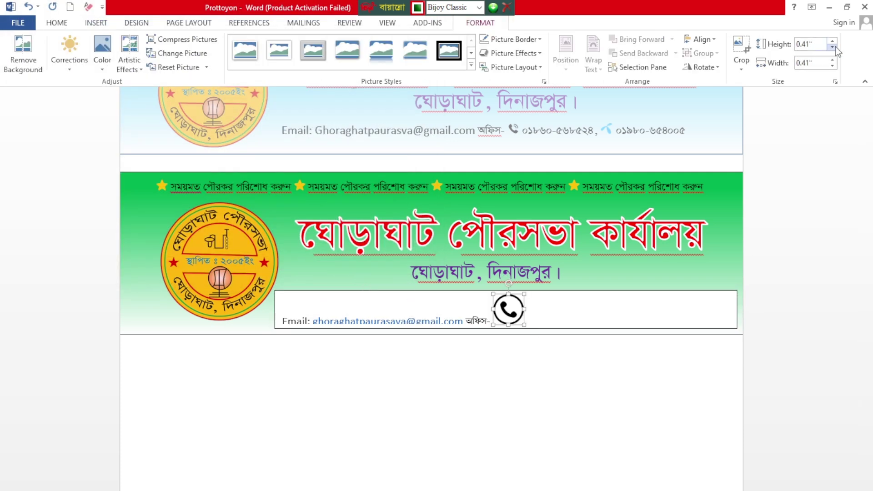
click(833, 47)
click(833, 48)
click(833, 47)
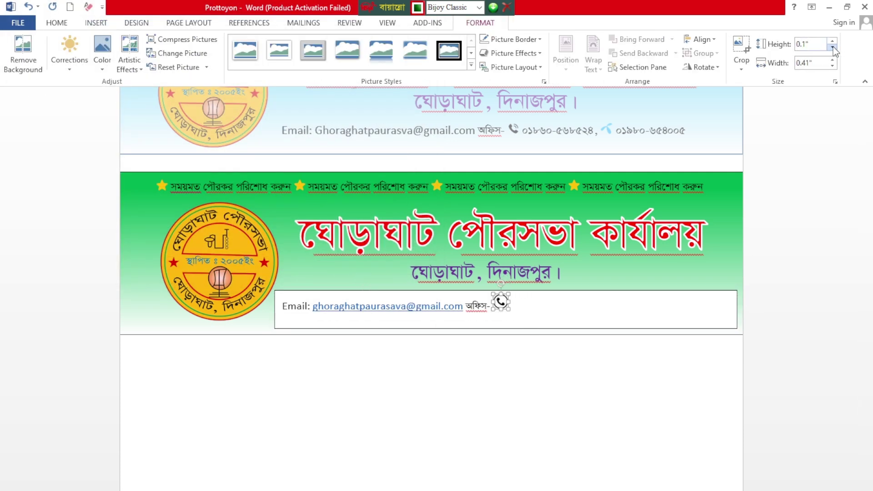
click(833, 47)
click(833, 42)
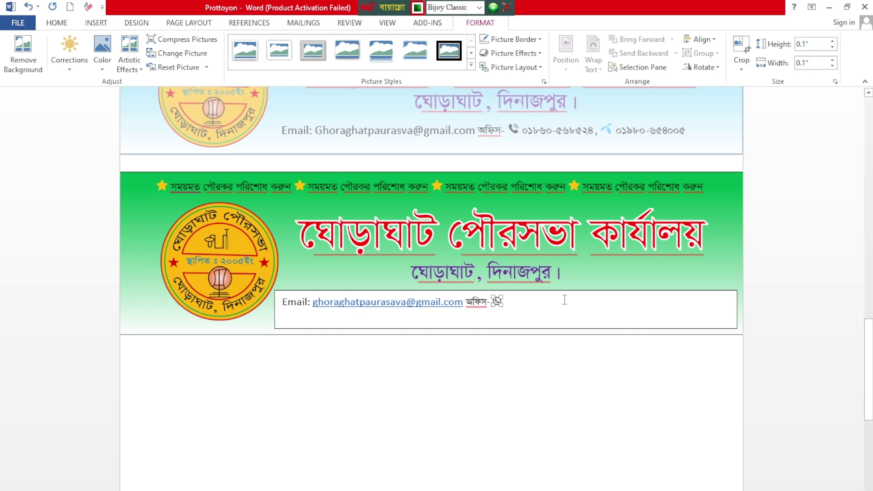
Step: Type the office phone number with a trailing hyphen after the phone icon
click(518, 304)
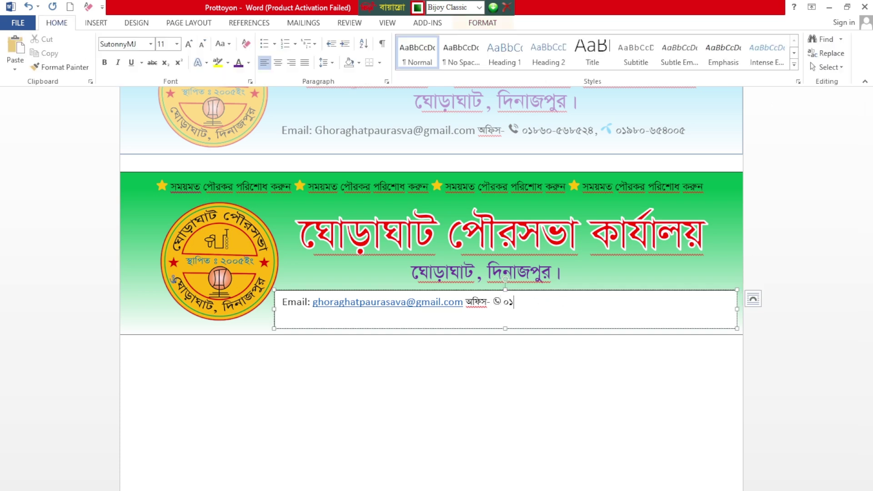
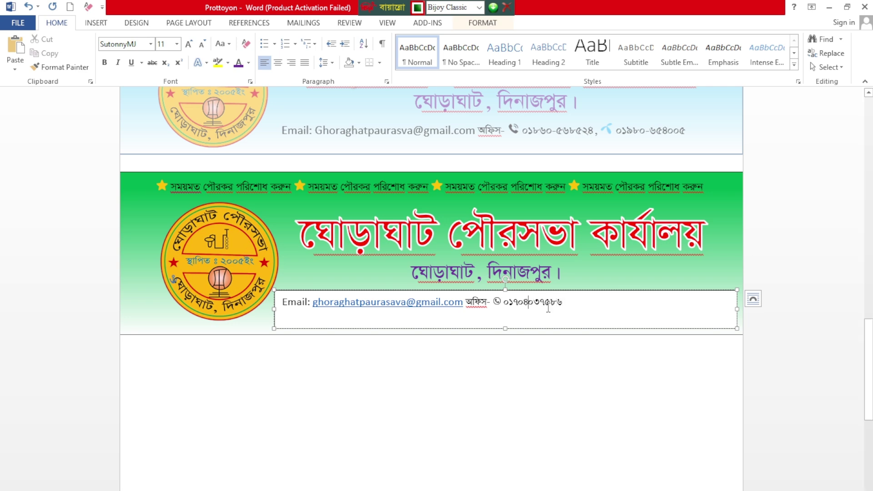
text(-)
drag(567, 303, 507, 304)
key(ctrl+c)
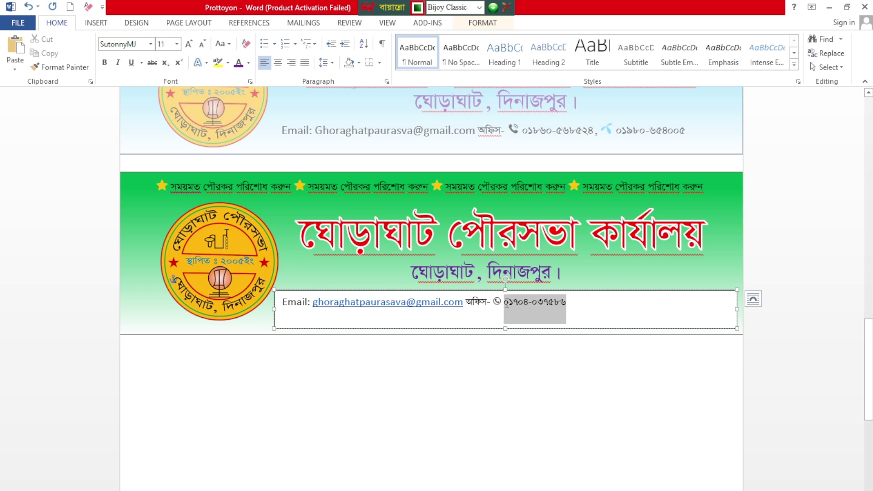
click(622, 303)
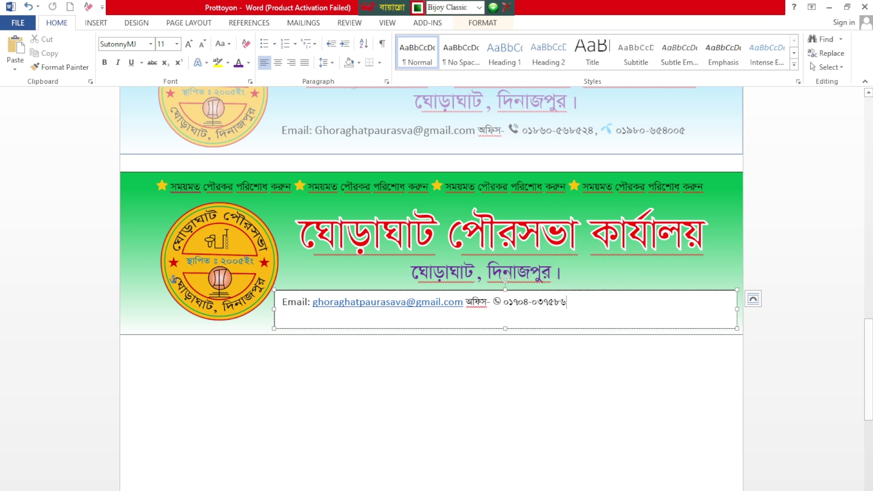
Step: Insert the 'grameenphone' logo picture and shrink it to 0.1" height
click(93, 25)
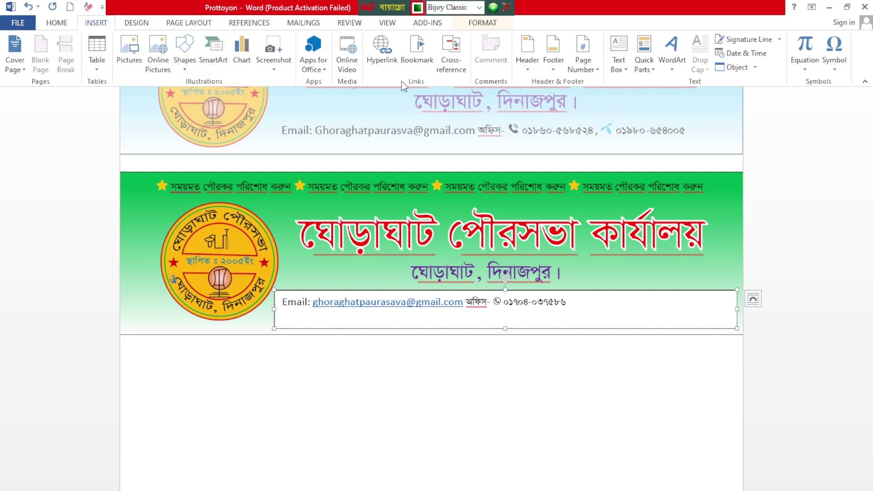
click(122, 52)
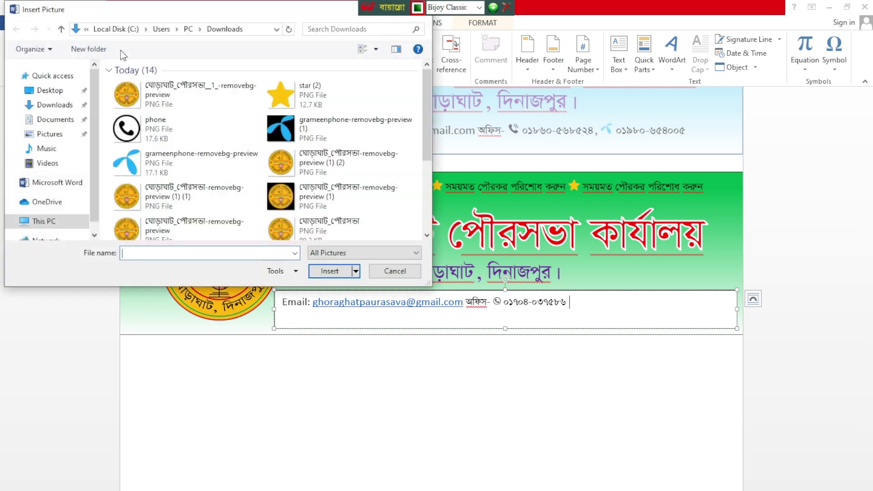
click(182, 164)
click(335, 271)
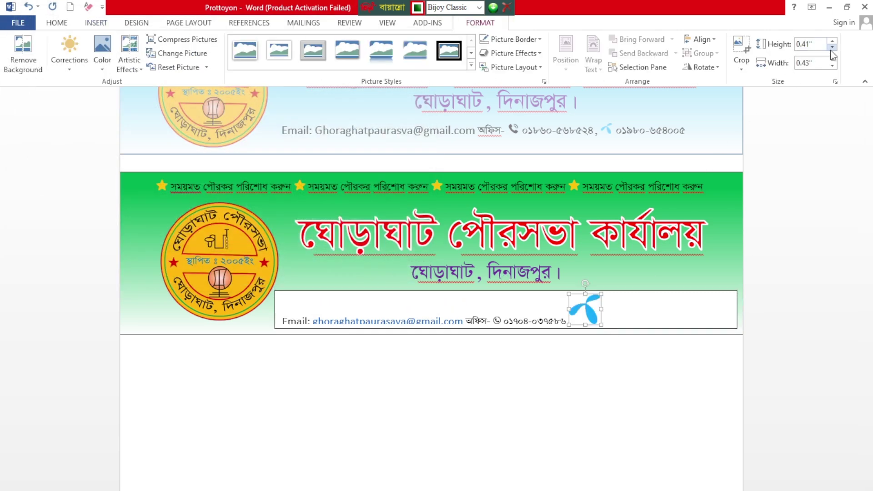
click(832, 47)
click(832, 47)
click(833, 47)
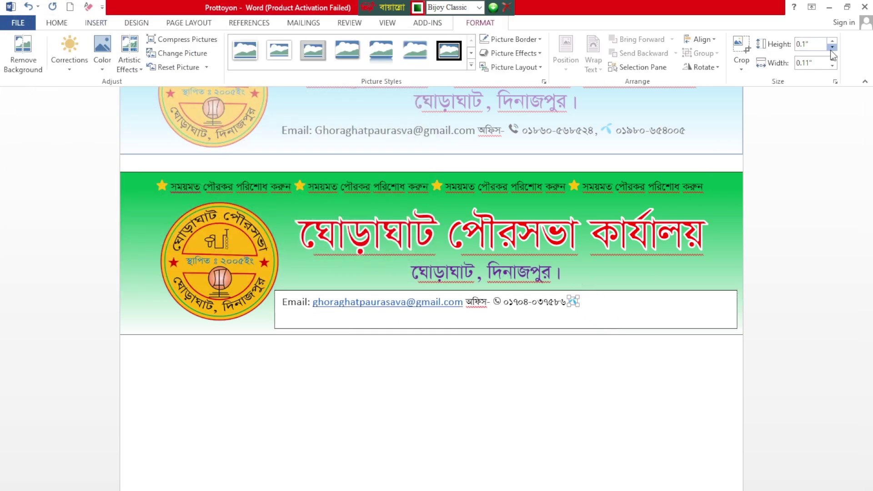
click(832, 47)
click(833, 41)
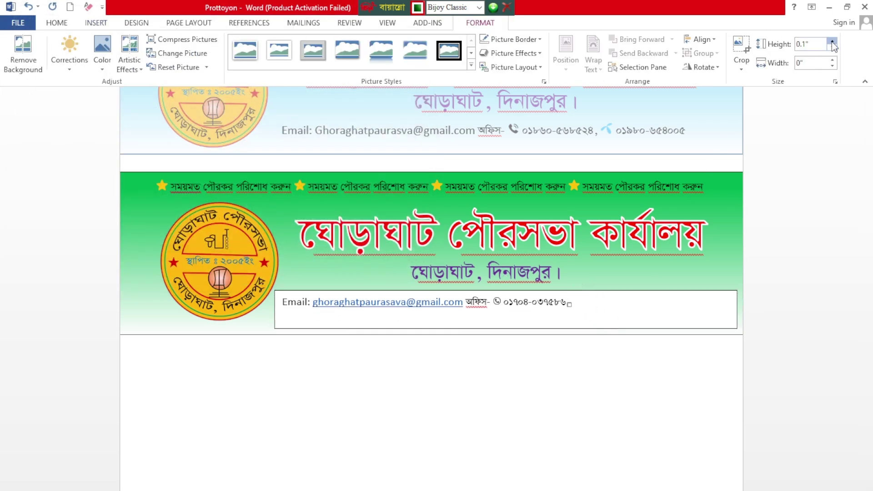
Step: Paste a second copy of the phone number after the logo and select all text
click(602, 296)
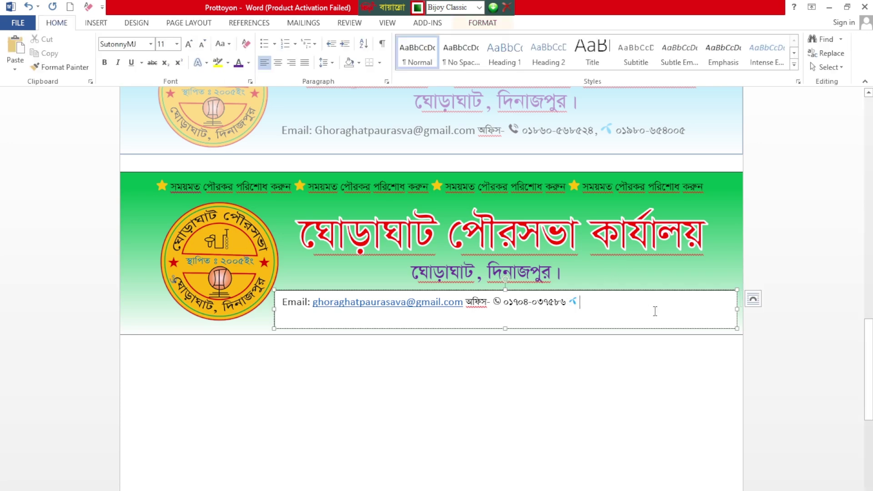
key(ctrl+v)
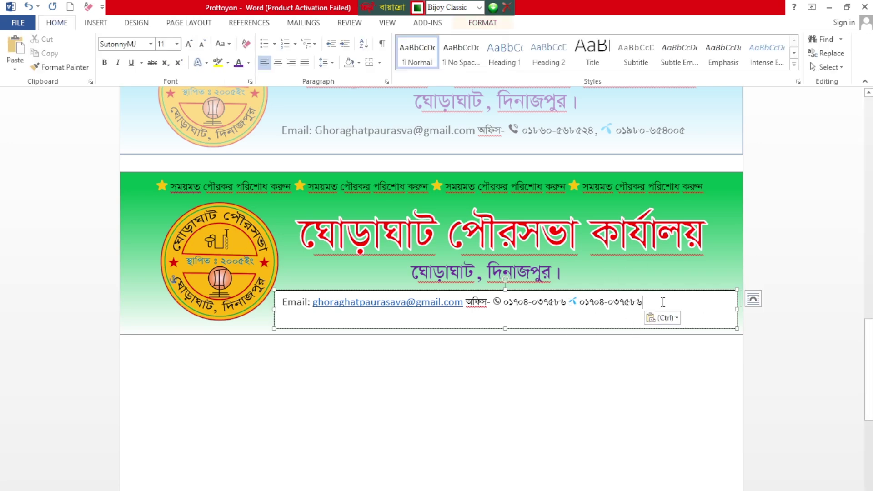
key(ctrl+a)
Step: Set the whole contact line to 12 pt and make it bold
click(188, 45)
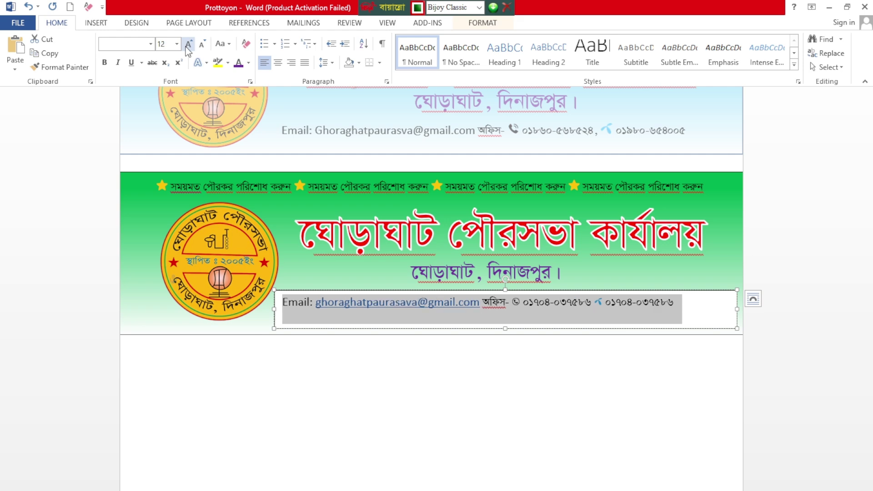
click(188, 45)
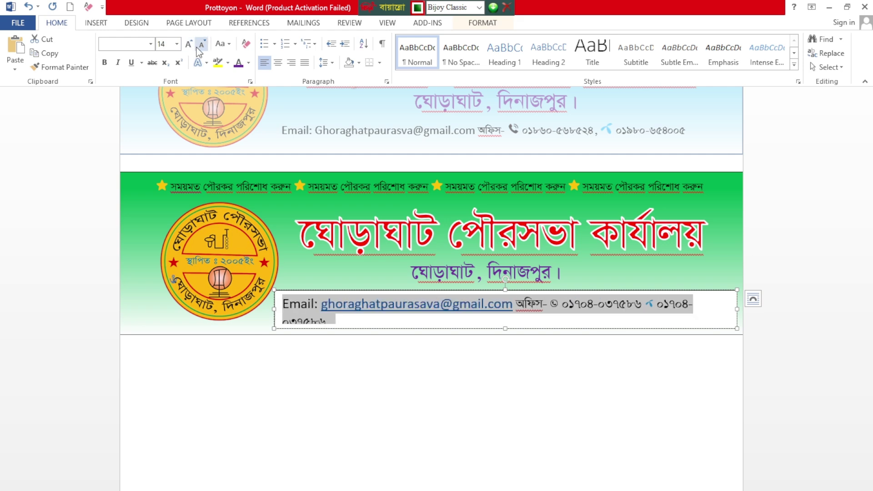
click(202, 44)
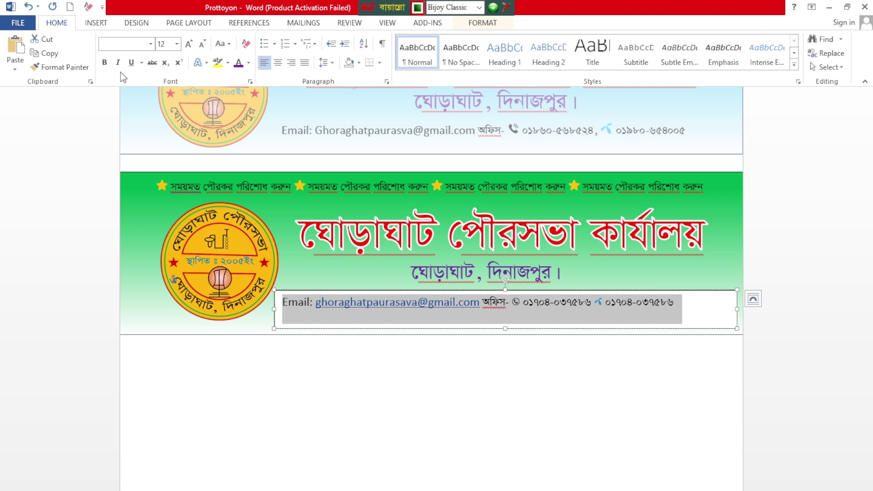
click(105, 62)
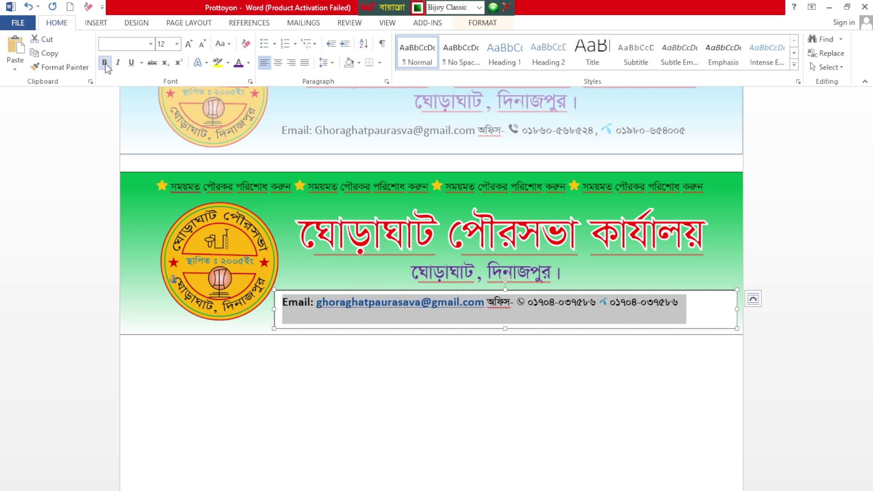
Step: Make the e-mail address Automatic black without underline, then select the text box
click(248, 63)
click(246, 78)
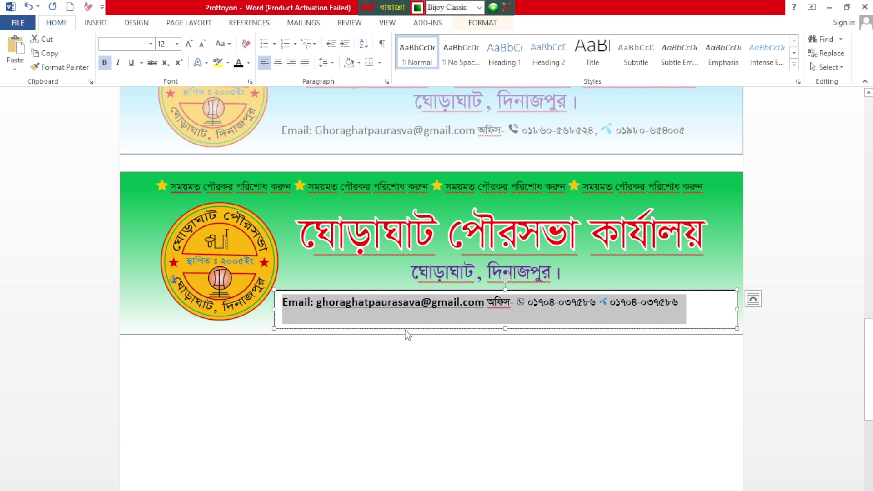
click(131, 63)
click(131, 62)
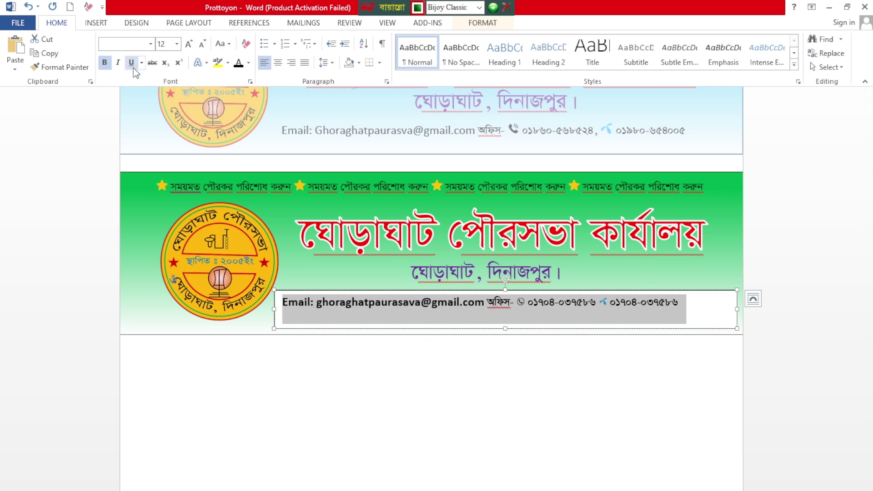
click(630, 315)
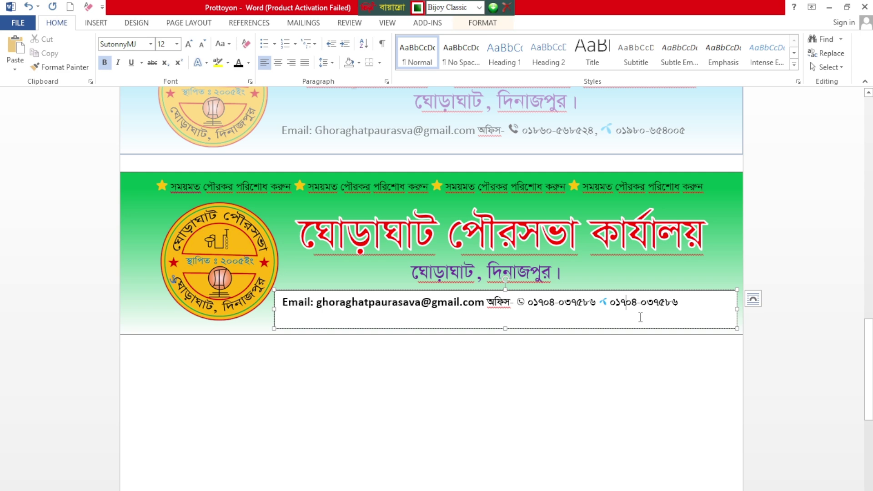
double_click(688, 291)
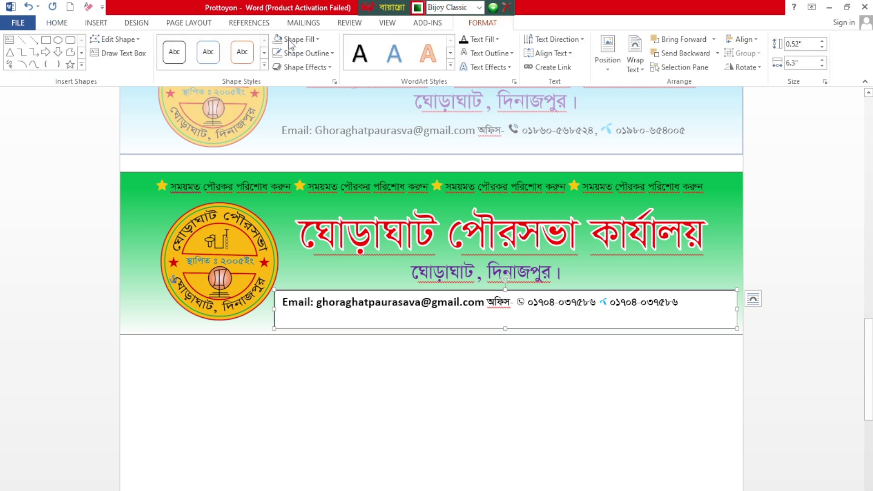
Step: Give the contact text box No Fill and No Outline so it sits on the green band
click(296, 39)
click(300, 146)
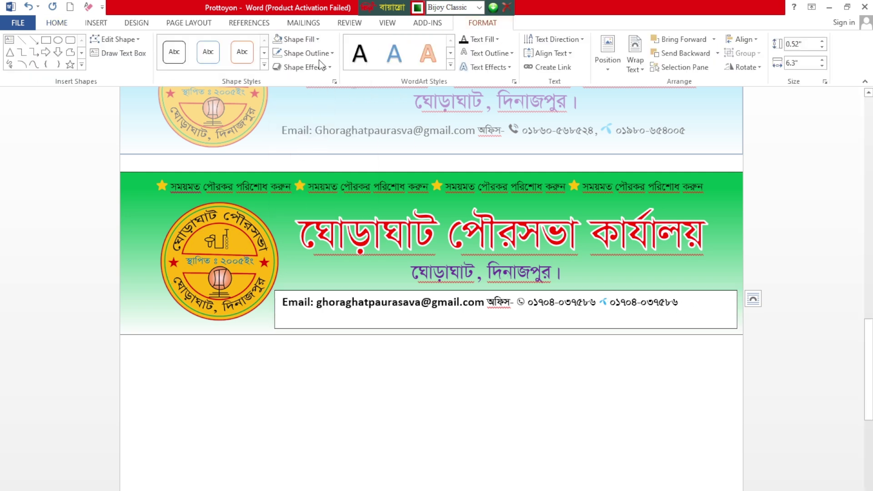
click(306, 53)
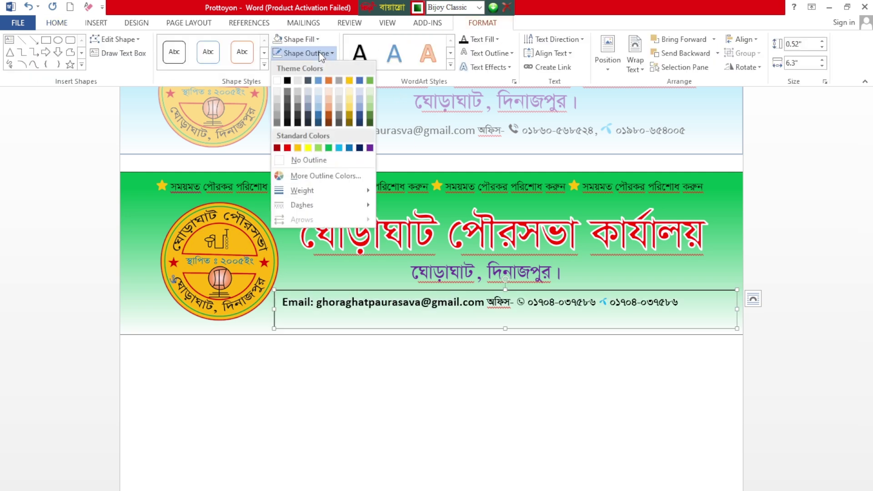
click(315, 159)
click(458, 392)
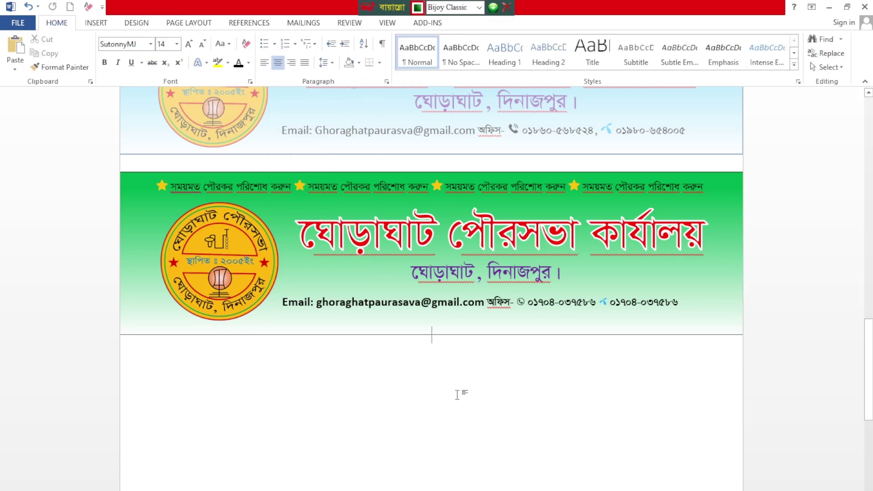
scroll(472, 387, down, 2)
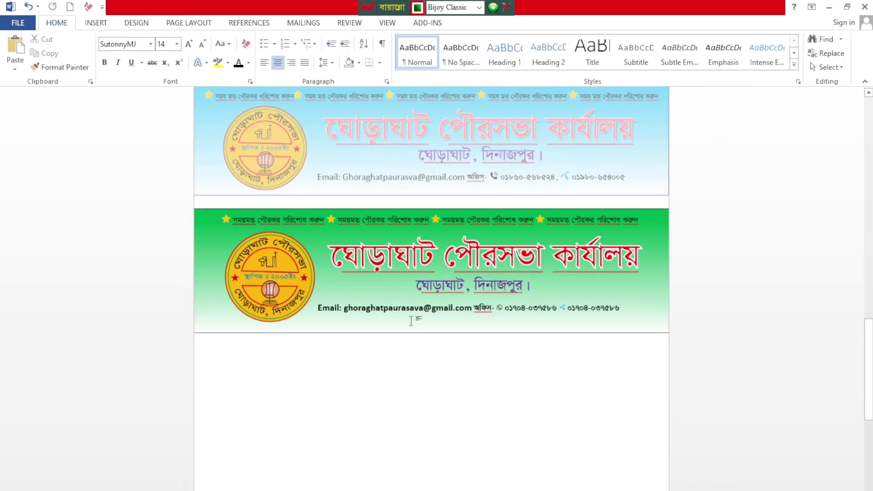